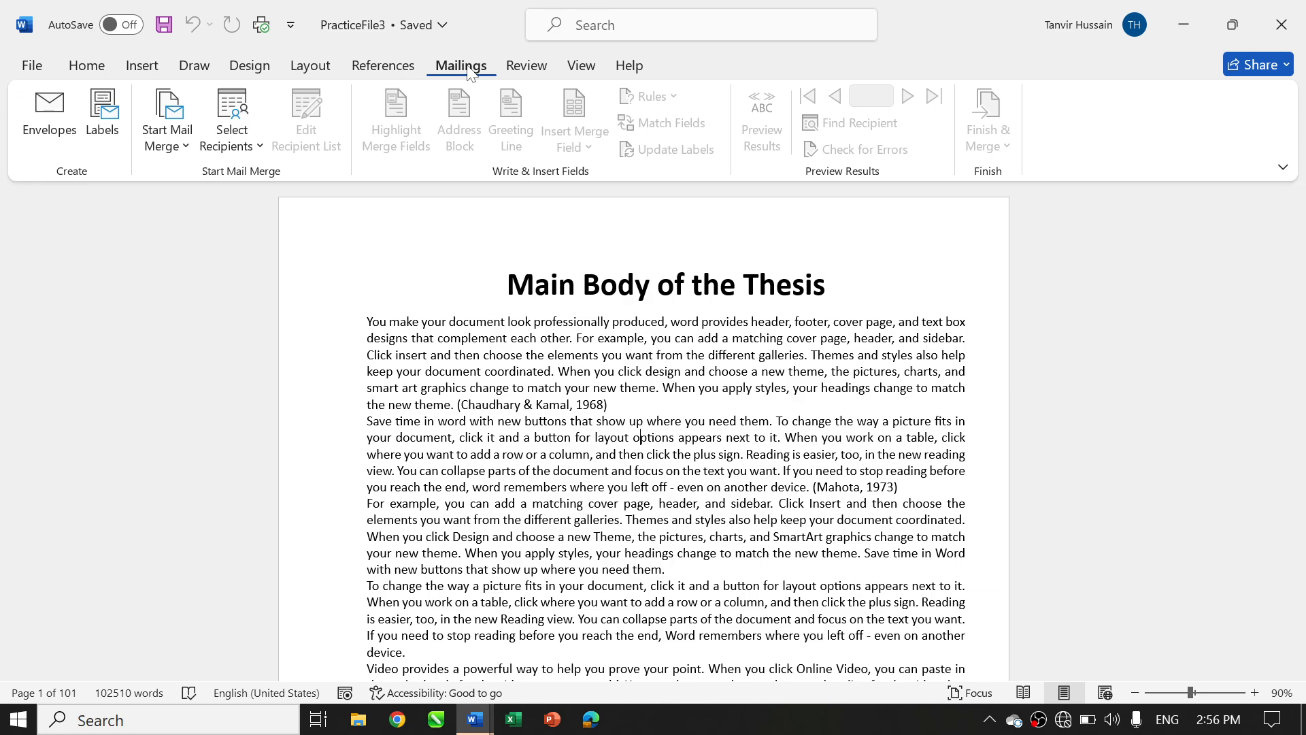
pyautogui.click(383, 66)
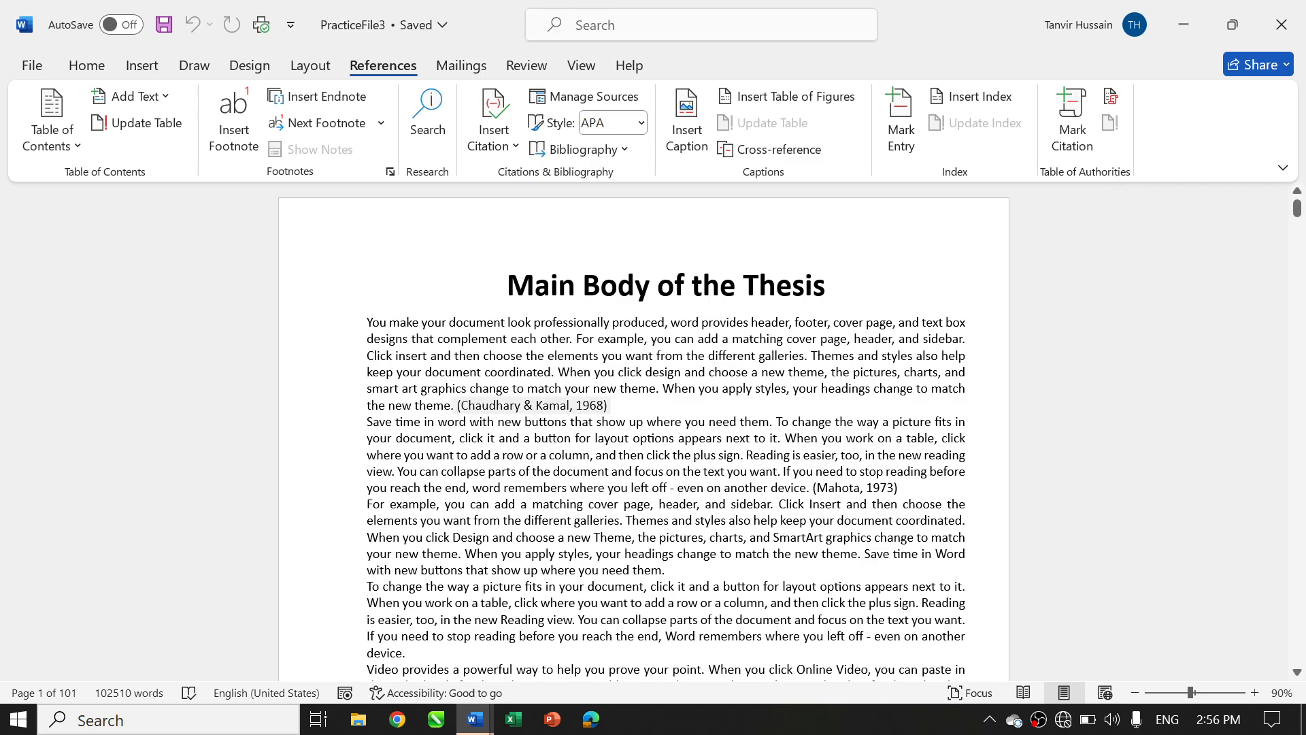
pyautogui.moveTo(458, 405); pyautogui.dragTo(608, 405)
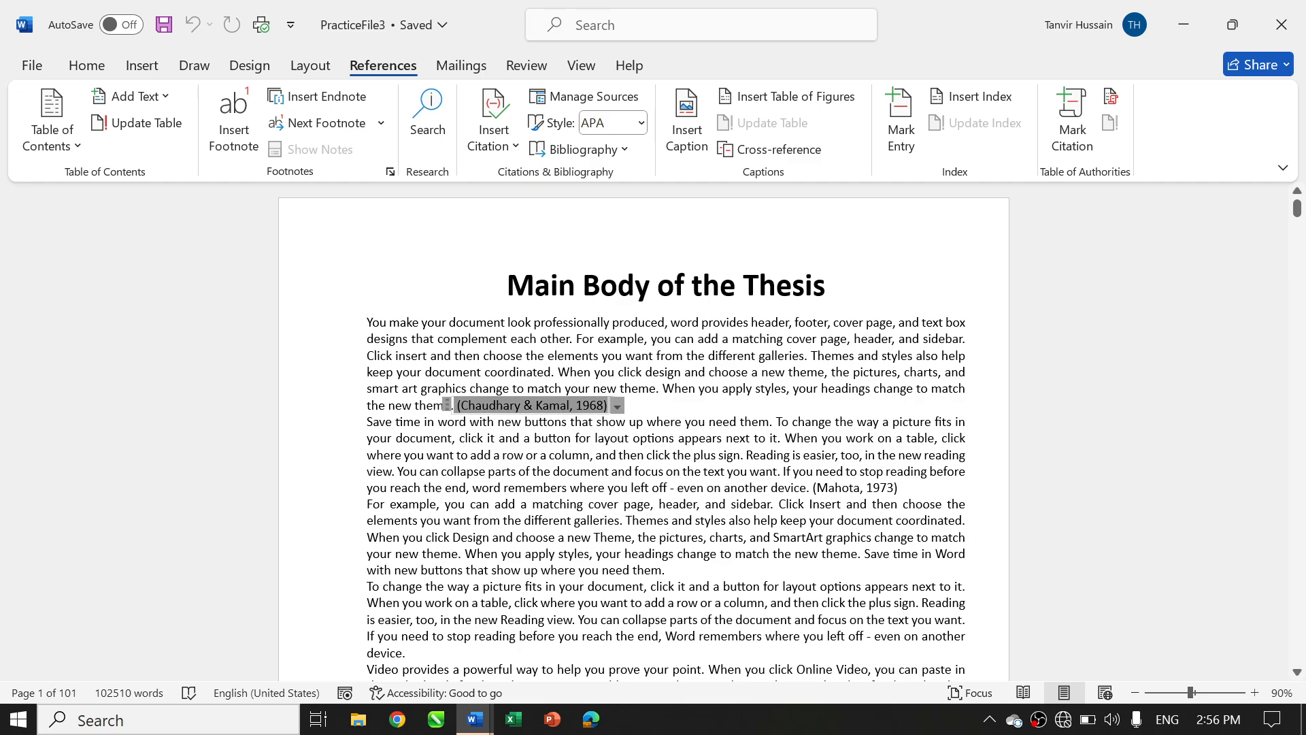
pyautogui.click(1070, 129)
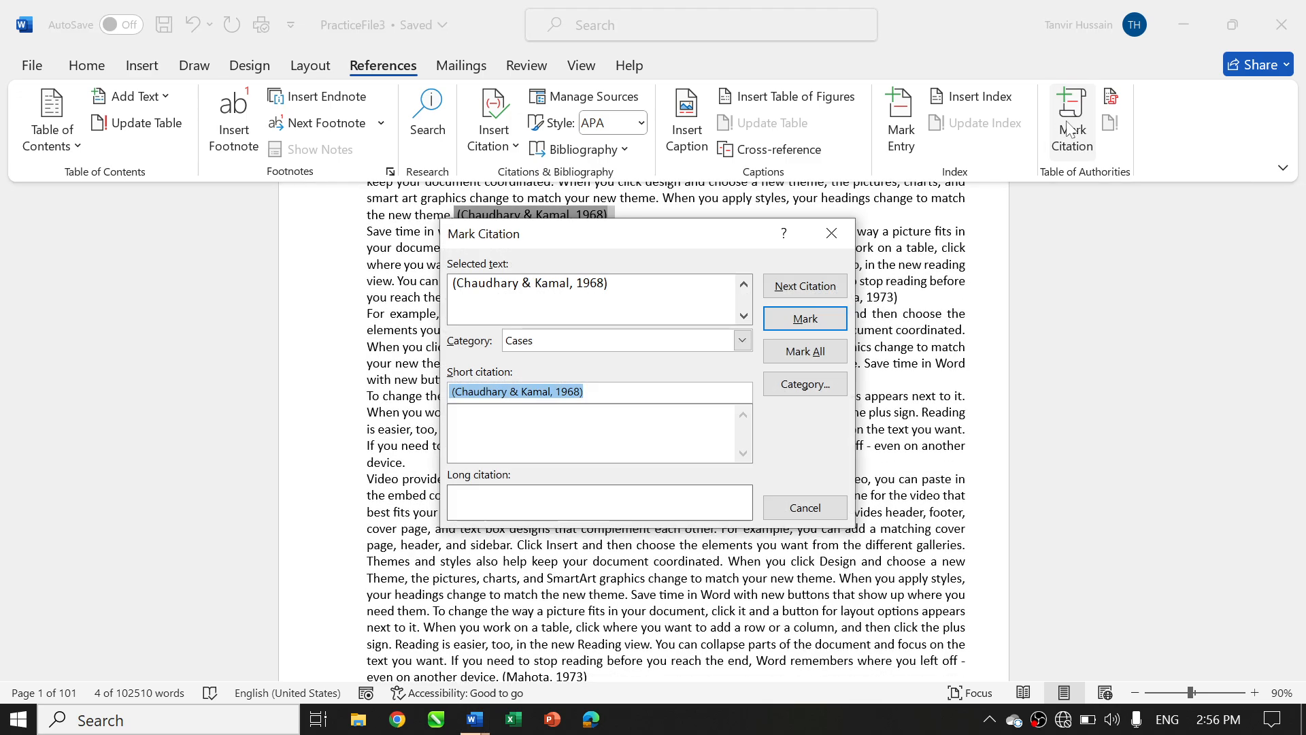
pyautogui.moveTo(656, 240); pyautogui.dragTo(1070, 217)
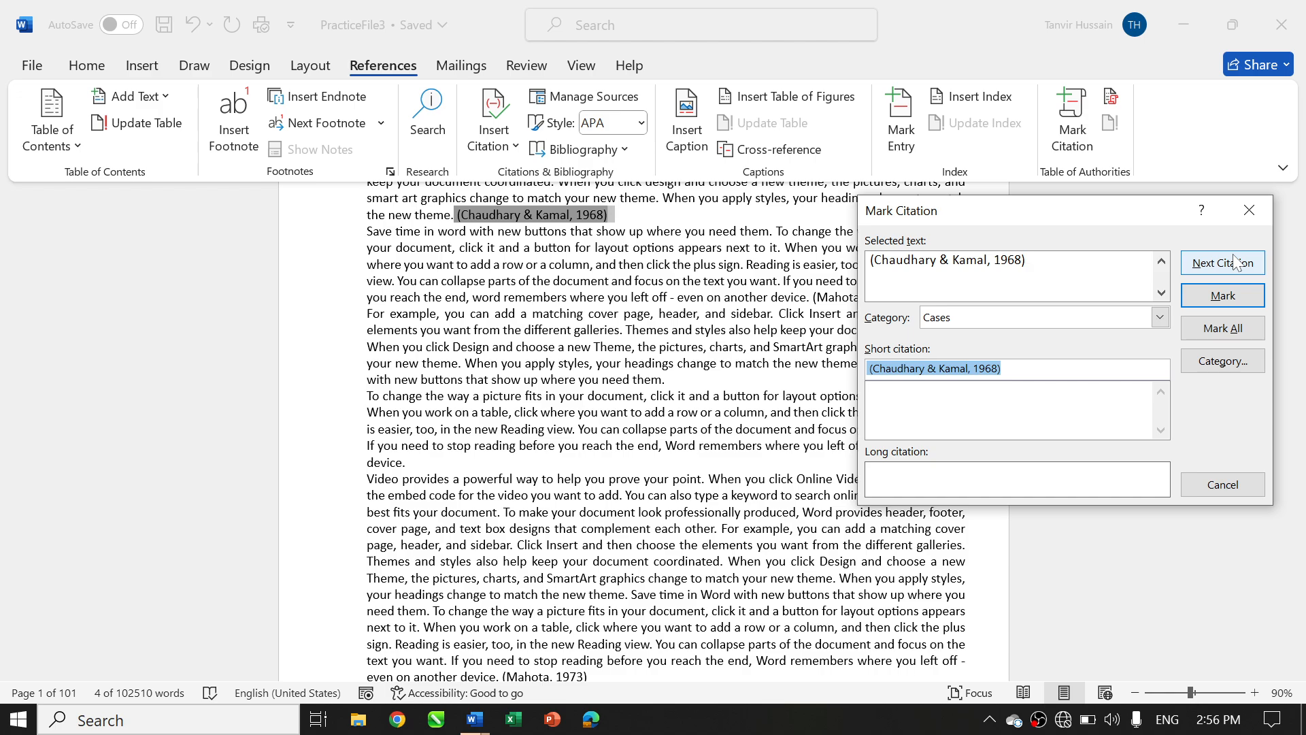
pyautogui.click(1241, 323)
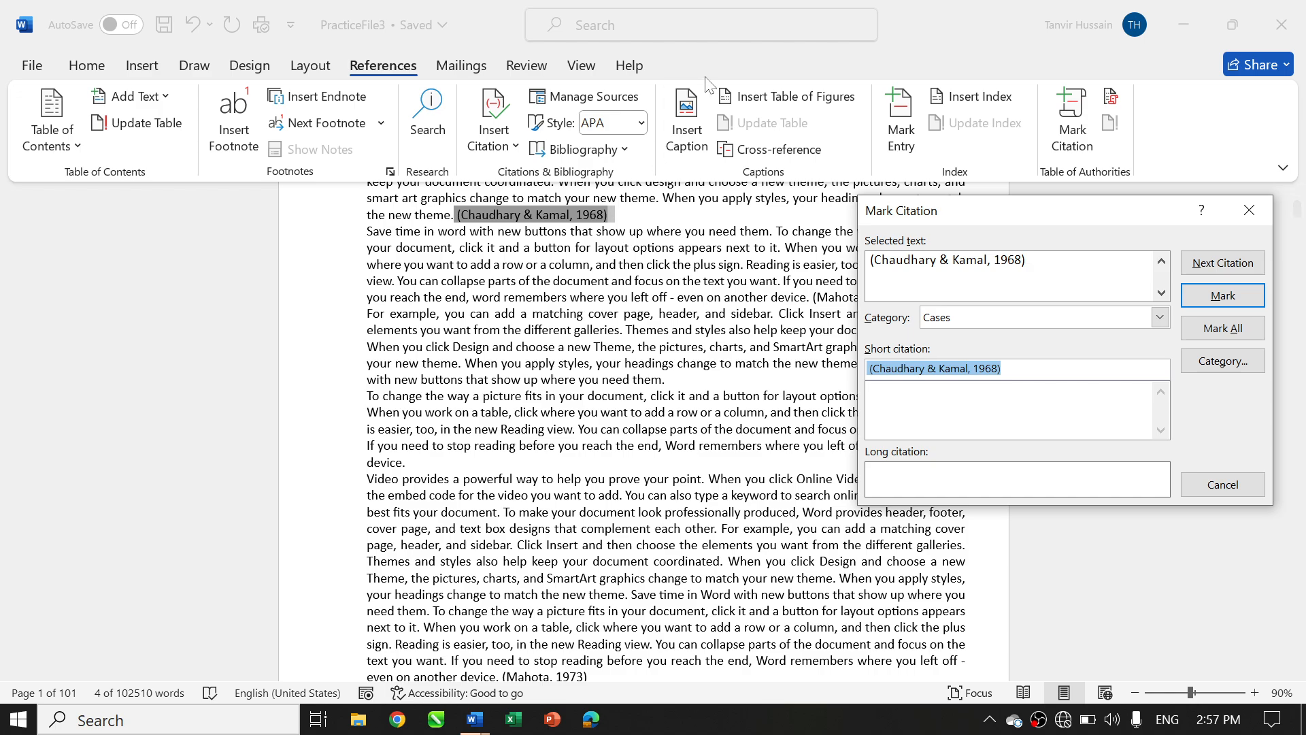
pyautogui.press('Escape')
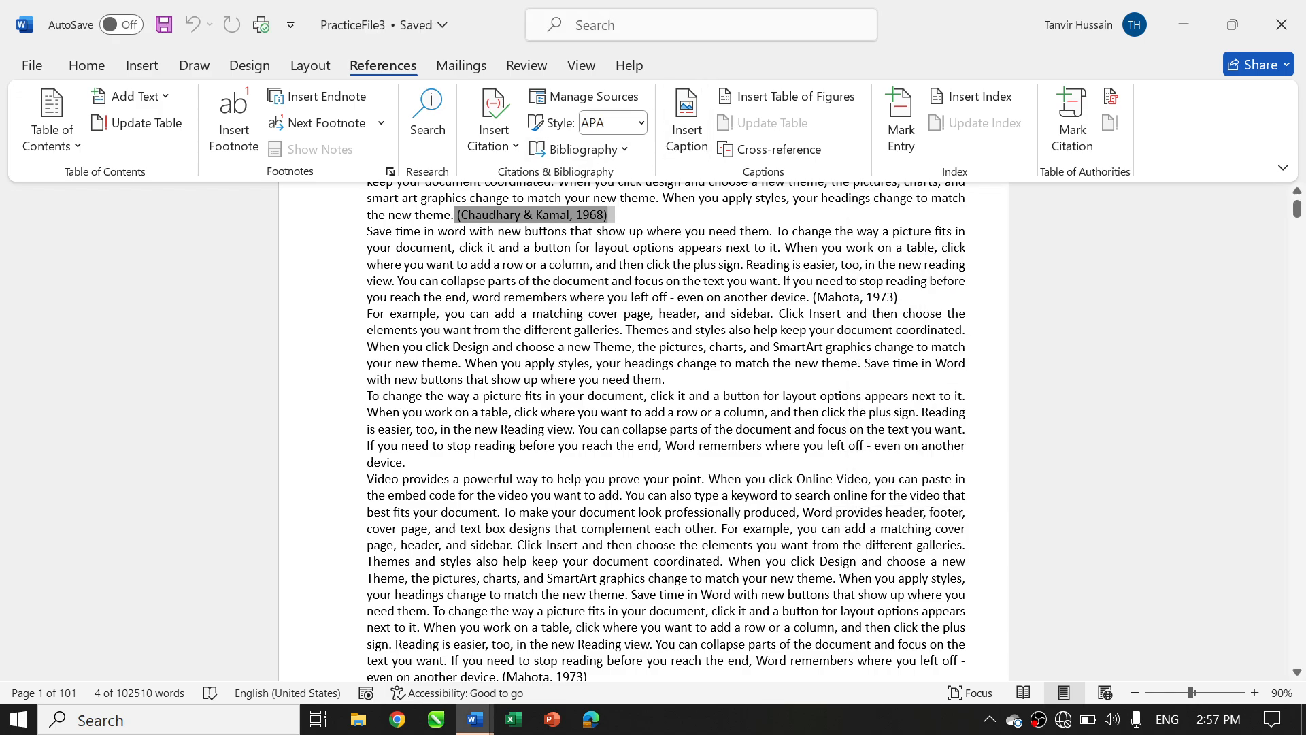
# Select the 1968 citation at the end of the first paragraph and open it in Mark Citation
pyautogui.click(463, 216)
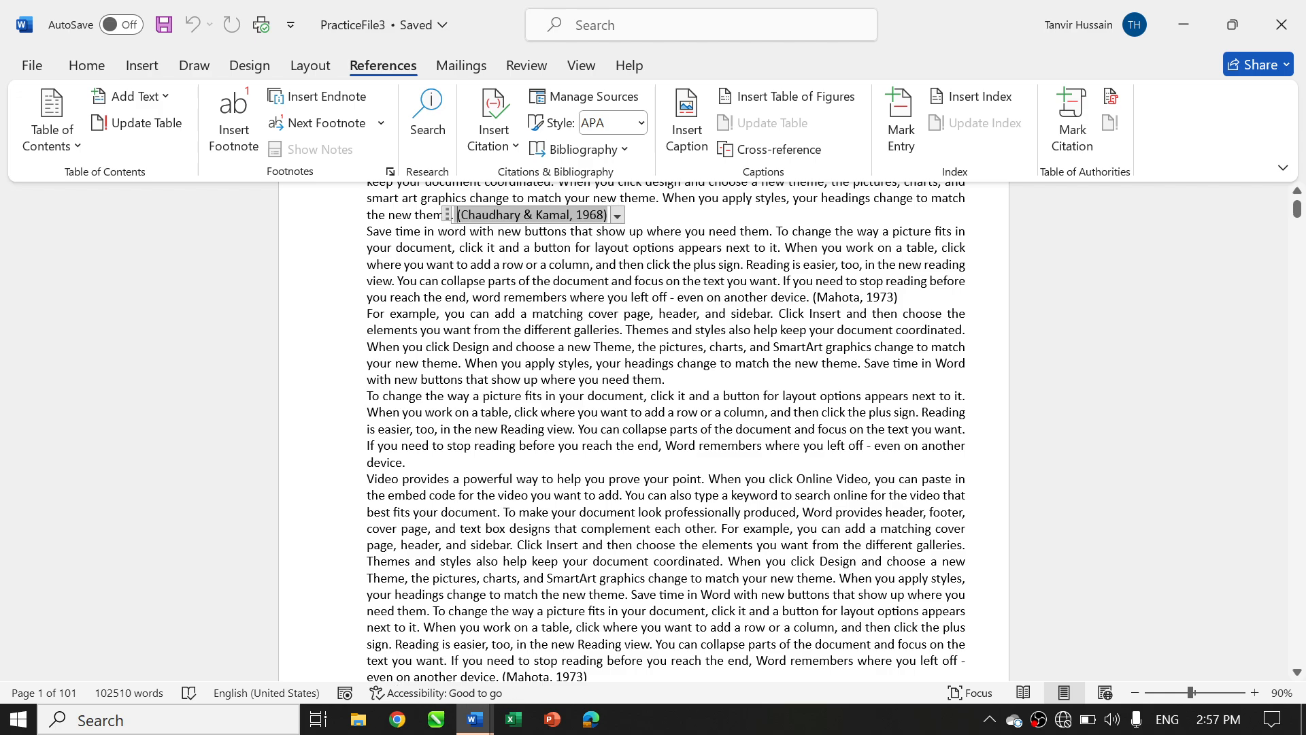
pyautogui.hotkey('shift', 'Right')
pyautogui.hotkey('shift', 'Right')
pyautogui.hotkey('shift', 'Right')
pyautogui.hotkey('shift', 'Right')
pyautogui.hotkey('shift', 'Right')
pyautogui.hotkey('shift', 'Right')
pyautogui.hotkey('shift', 'Right')
pyautogui.hotkey('shift', 'Right')
pyautogui.hotkey('shift', 'Right')
pyautogui.hotkey('shift', 'Right')
pyautogui.hotkey('shift', 'Right')
pyautogui.hotkey('shift', 'Right')
pyautogui.hotkey('shift', 'Right')
pyautogui.hotkey('shift', 'Right')
pyautogui.hotkey('shift', 'Right')
pyautogui.hotkey('shift', 'Right')
pyautogui.hotkey('shift', 'Right')
pyautogui.hotkey('shift', 'Right')
pyautogui.hotkey('shift', 'Right')
pyautogui.hotkey('shift', 'Right')
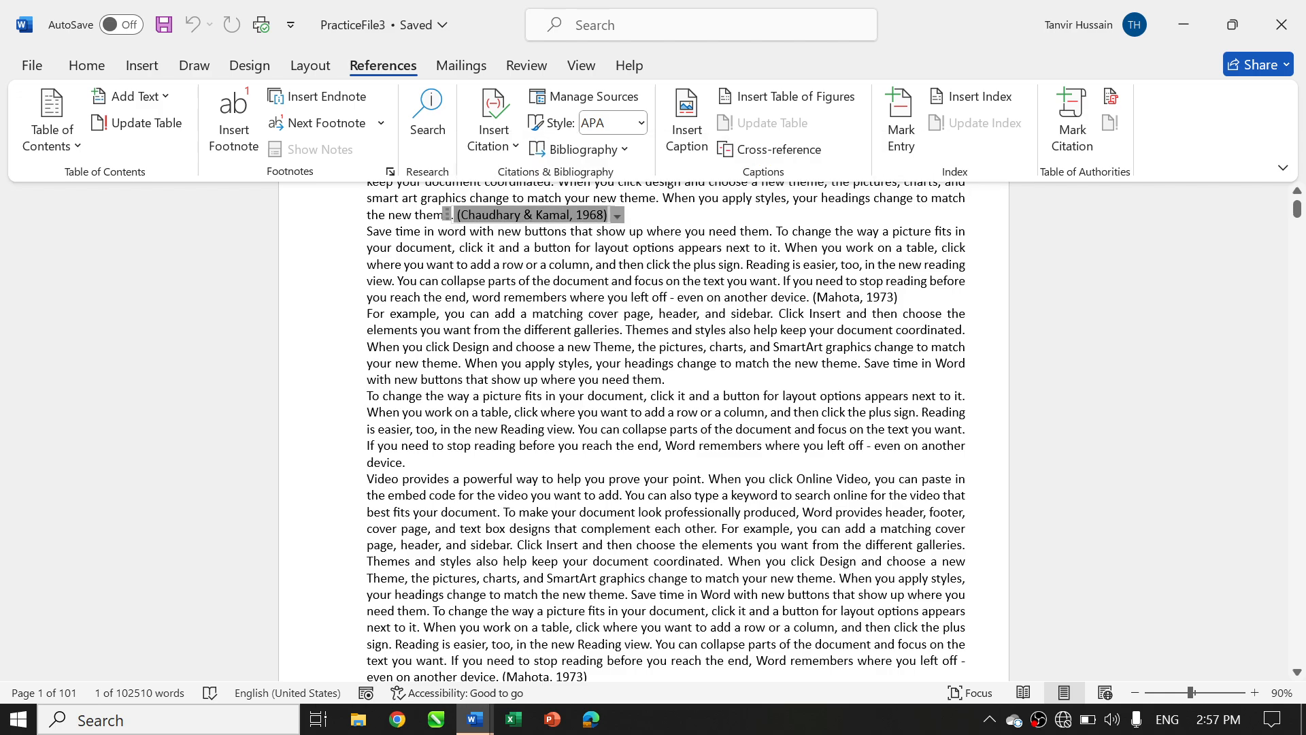
pyautogui.moveTo(606, 215); pyautogui.dragTo(615, 215)
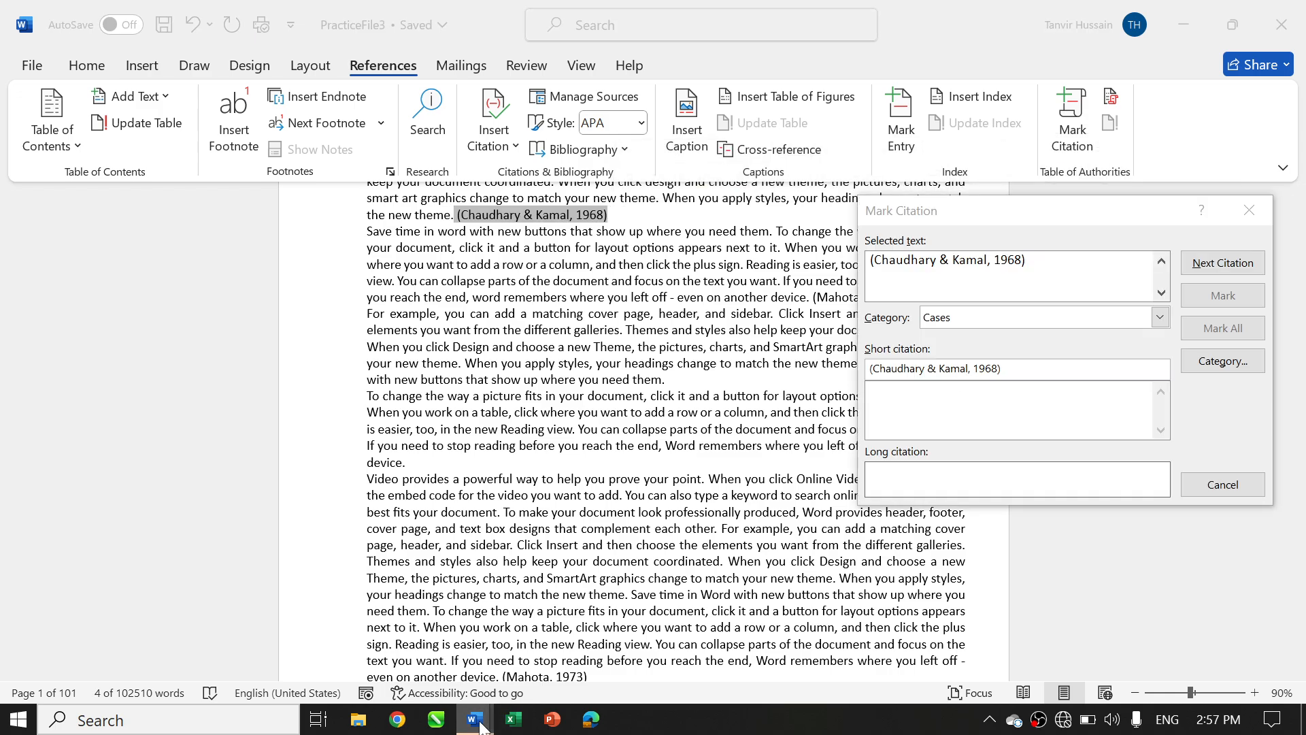
pyautogui.hotkey('alt', 'shift', 'i')
pyautogui.click(1227, 406)
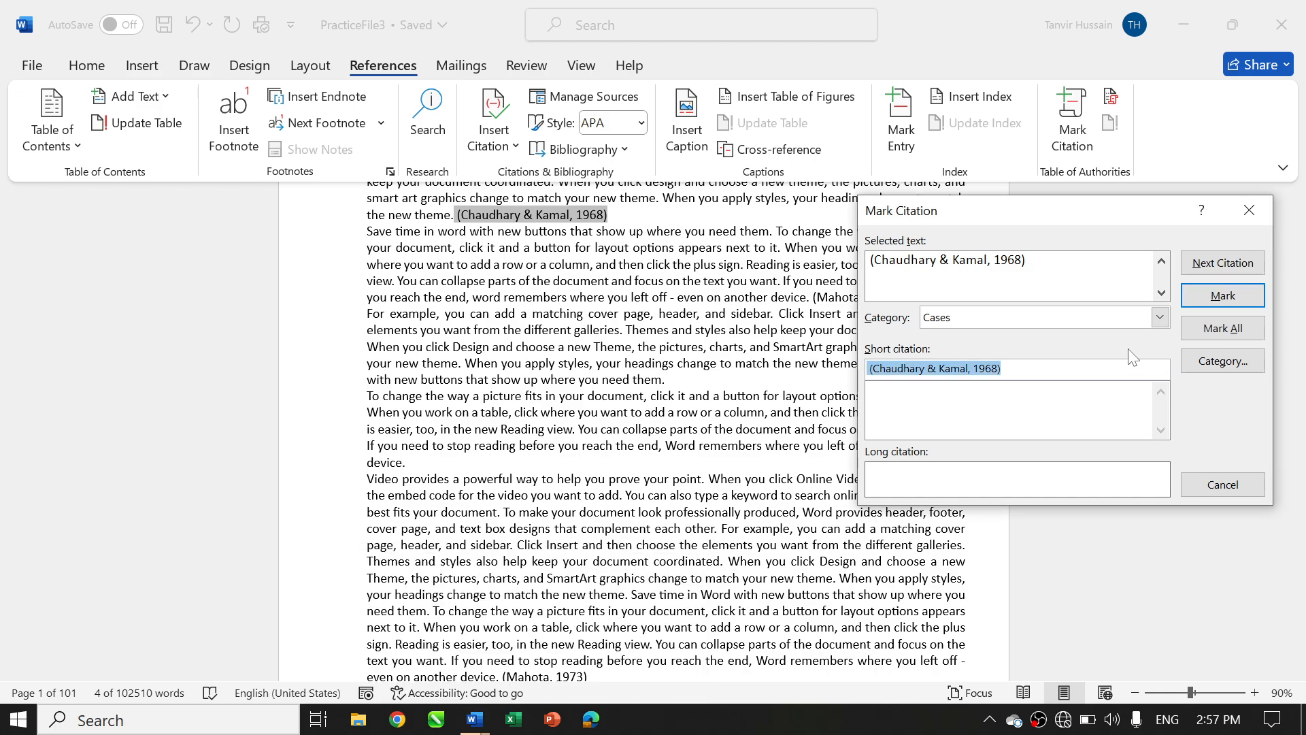
# Assign the selected citation to the Incidents category
pyautogui.click(1161, 317)
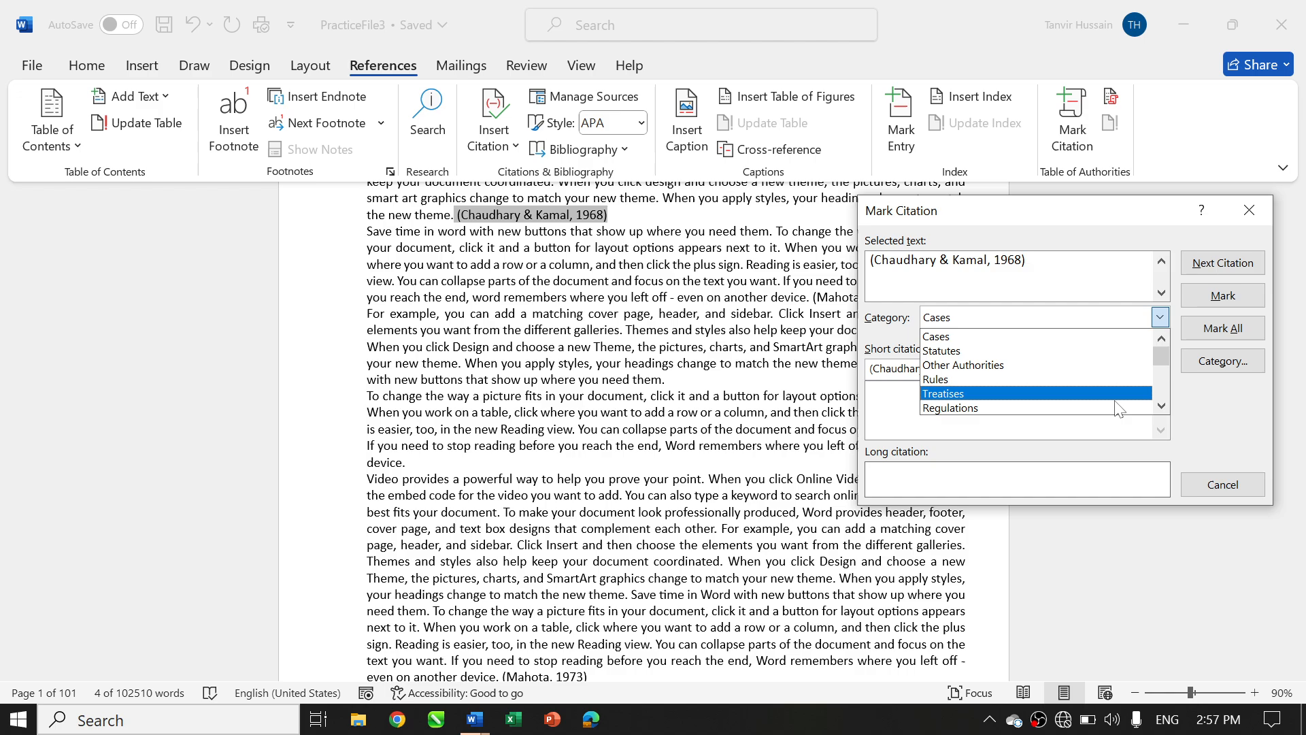
pyautogui.click(1161, 406)
pyautogui.click(1161, 406)
pyautogui.click(1161, 406)
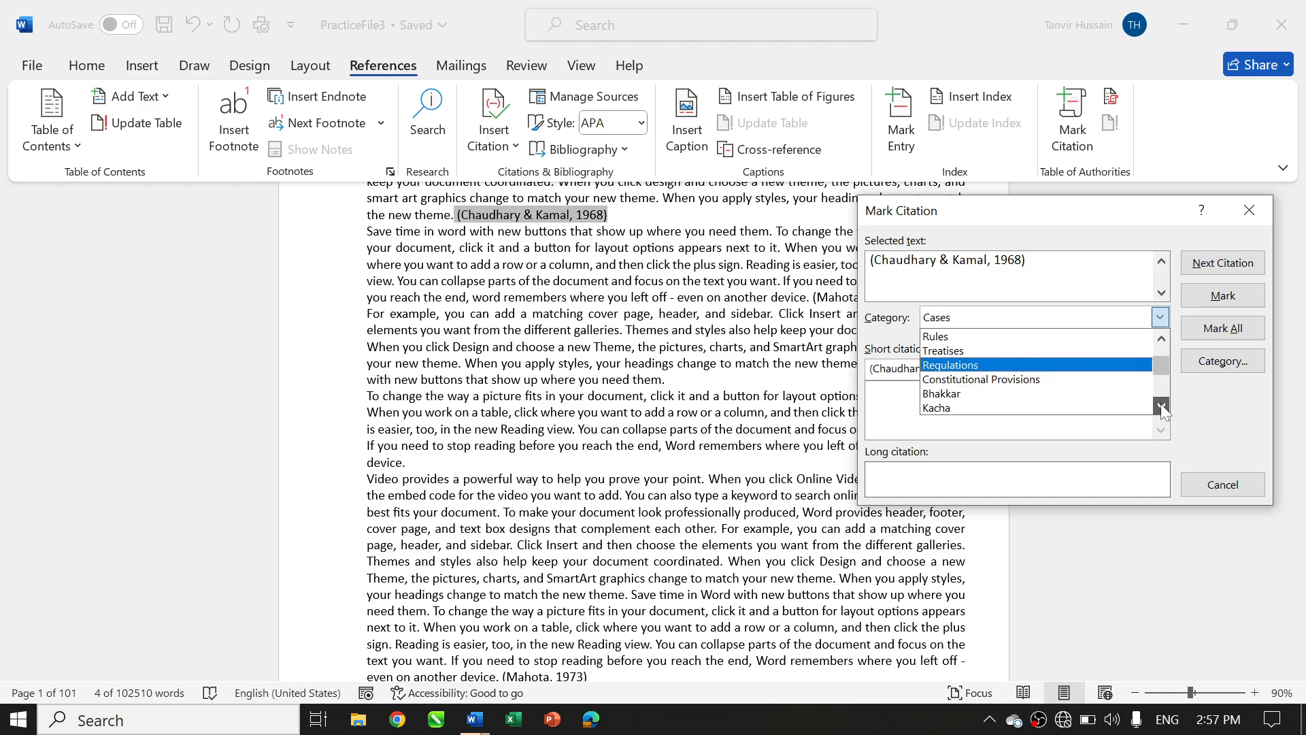
pyautogui.click(1162, 407)
pyautogui.click(1161, 406)
pyautogui.click(1161, 406)
pyautogui.click(1161, 407)
pyautogui.click(1161, 406)
pyautogui.click(1161, 406)
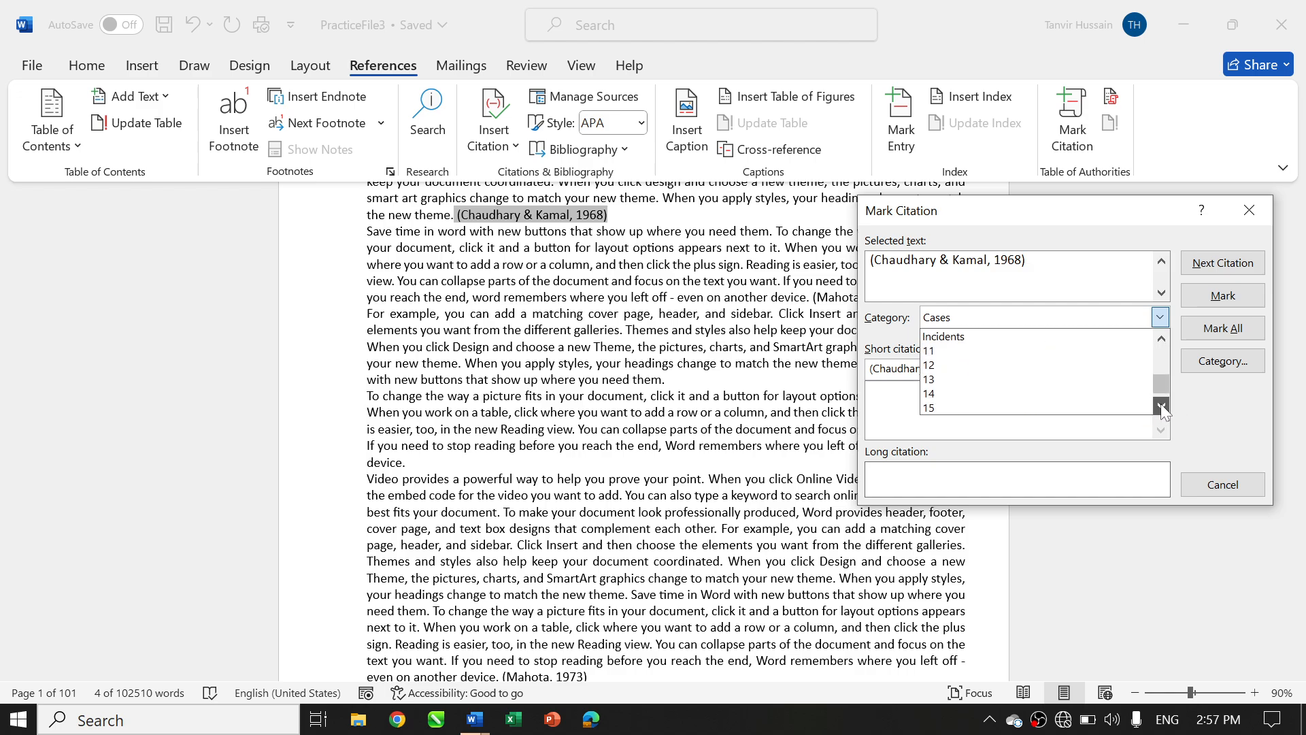
pyautogui.click(1161, 406)
pyautogui.click(1161, 338)
pyautogui.click(1161, 338)
pyautogui.click(1161, 338)
pyautogui.click(1161, 338)
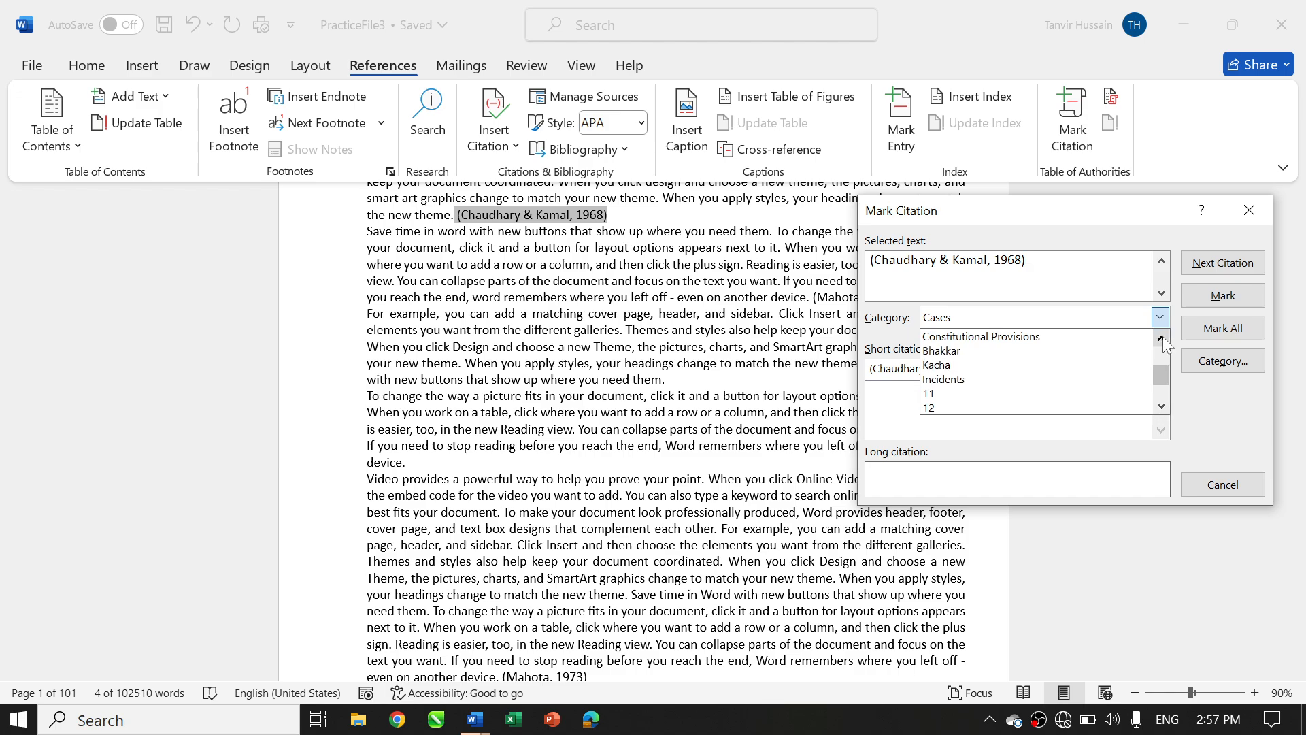
pyautogui.click(1161, 406)
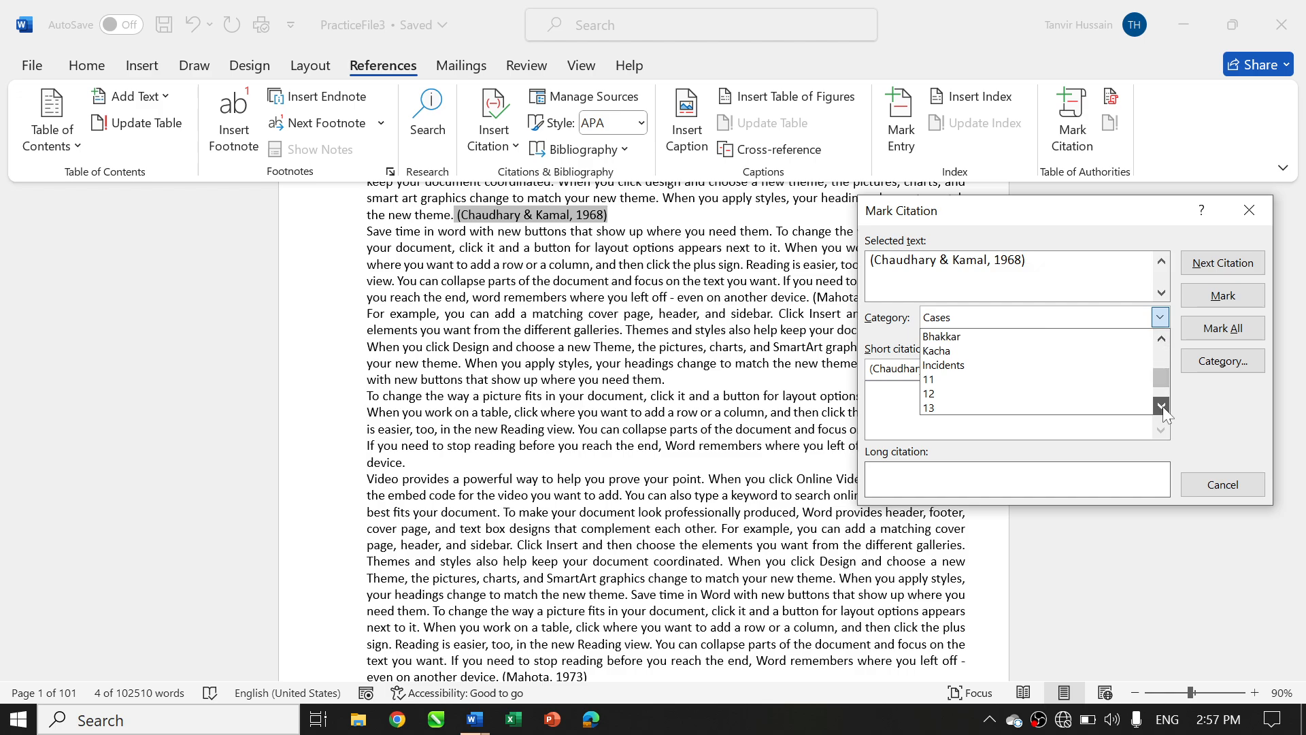
pyautogui.click(1161, 406)
pyautogui.click(947, 351)
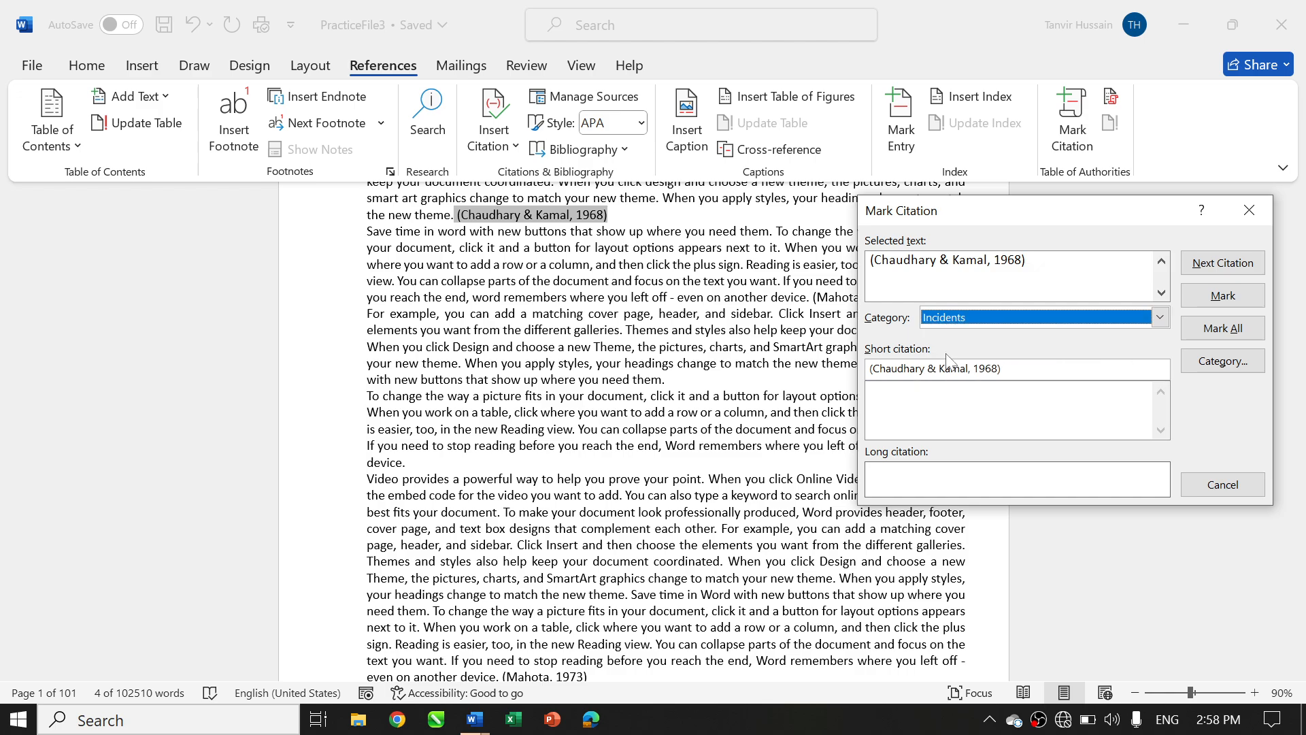
# Rename the Incidents citation category to Events and apply the change
pyautogui.click(1223, 362)
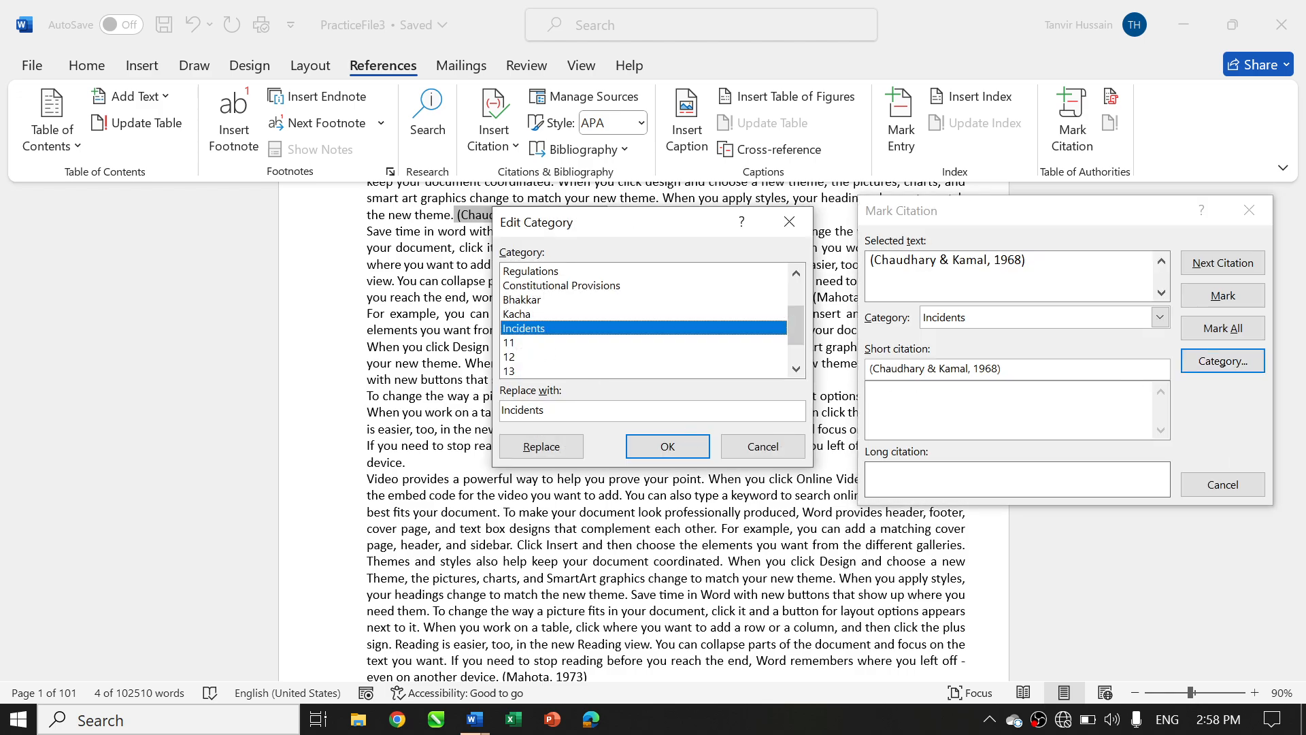
pyautogui.press('BackSpace')
pyautogui.press('BackSpace')
pyautogui.press('BackSpace')
pyautogui.press('BackSpace')
pyautogui.press('BackSpace')
pyautogui.press('BackSpace')
pyautogui.press('BackSpace')
pyautogui.press('BackSpace')
pyautogui.press('BackSpace')
pyautogui.write('Events')
pyautogui.click(549, 449)
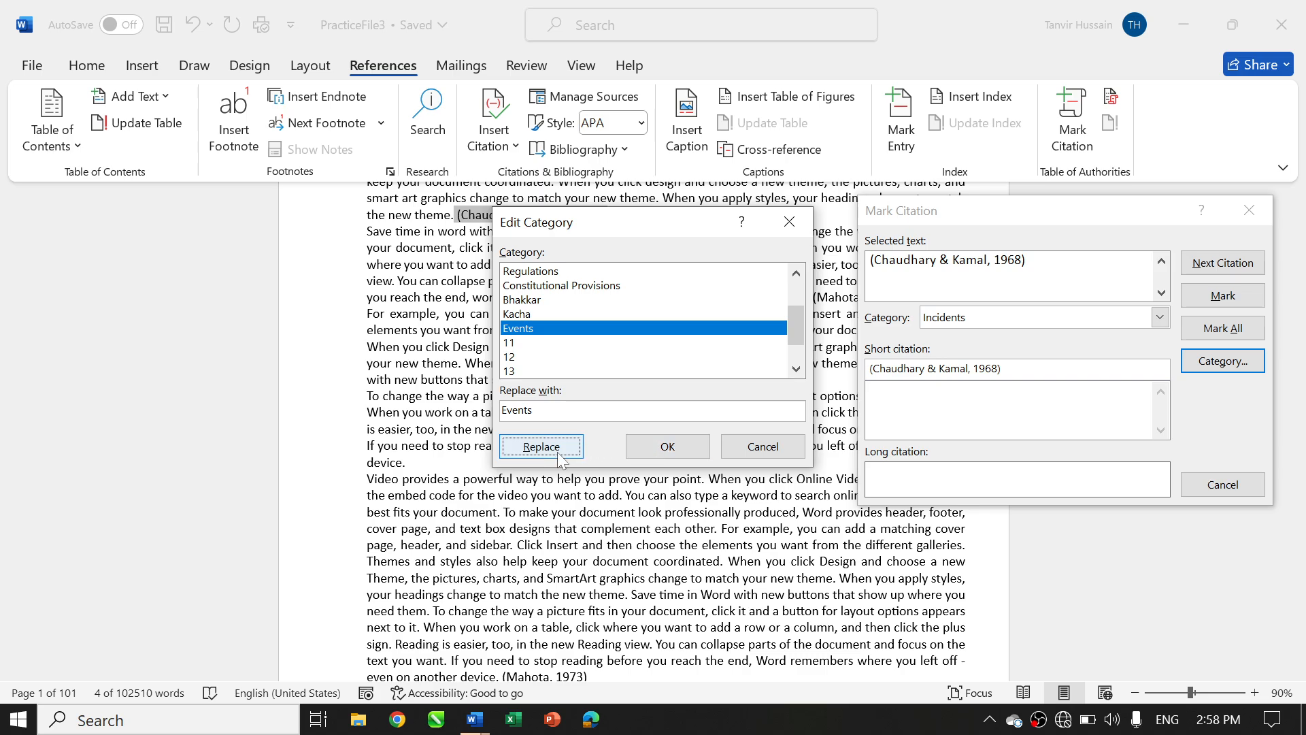
pyautogui.click(676, 443)
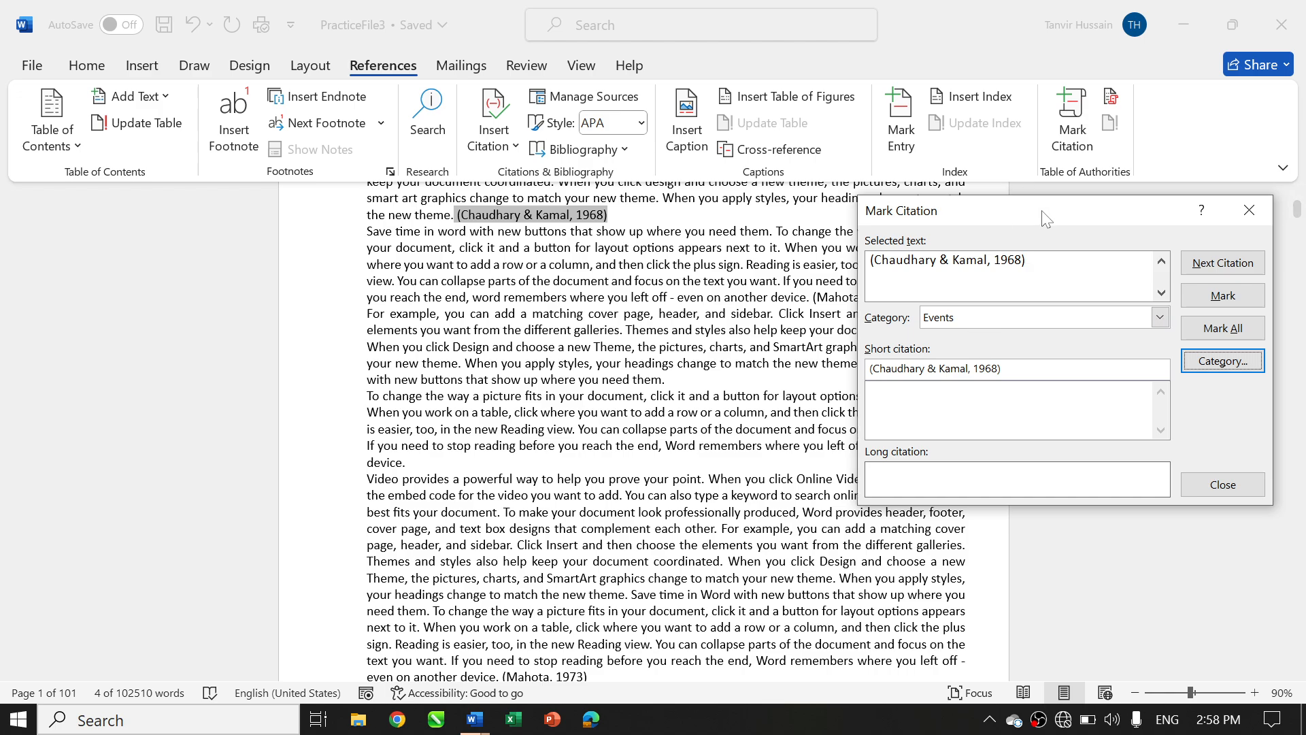
# Set the short citation to CK, mark the 1968 citation, and uncover its field code in the first paragraph
pyautogui.click(1002, 369)
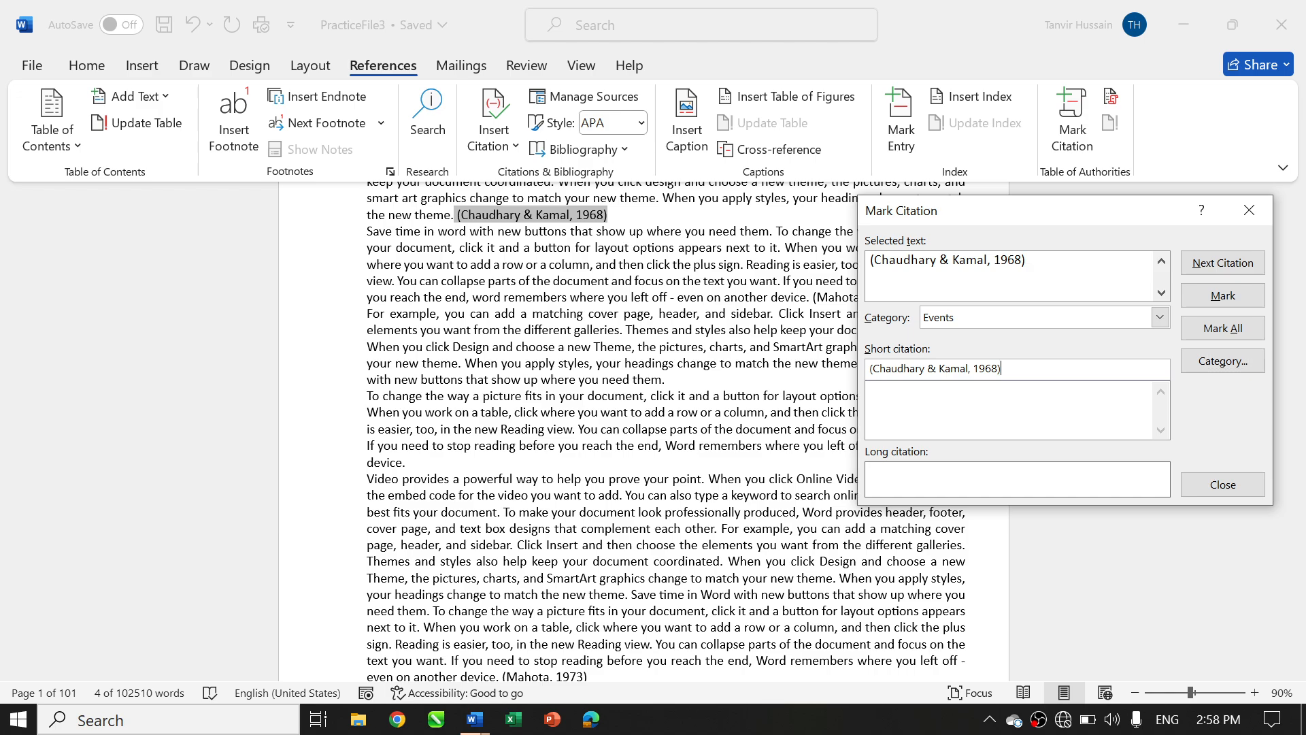
pyautogui.moveTo(1003, 368); pyautogui.dragTo(854, 368)
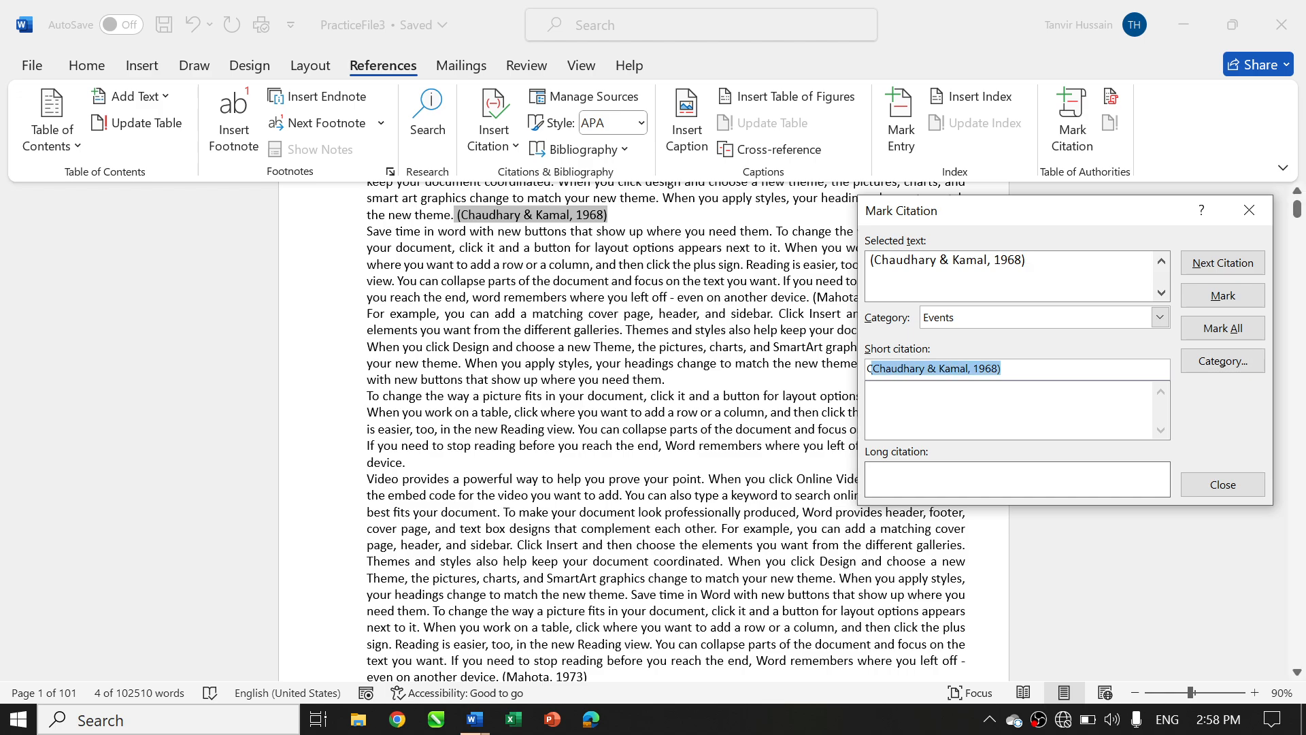
pyautogui.write('CK')
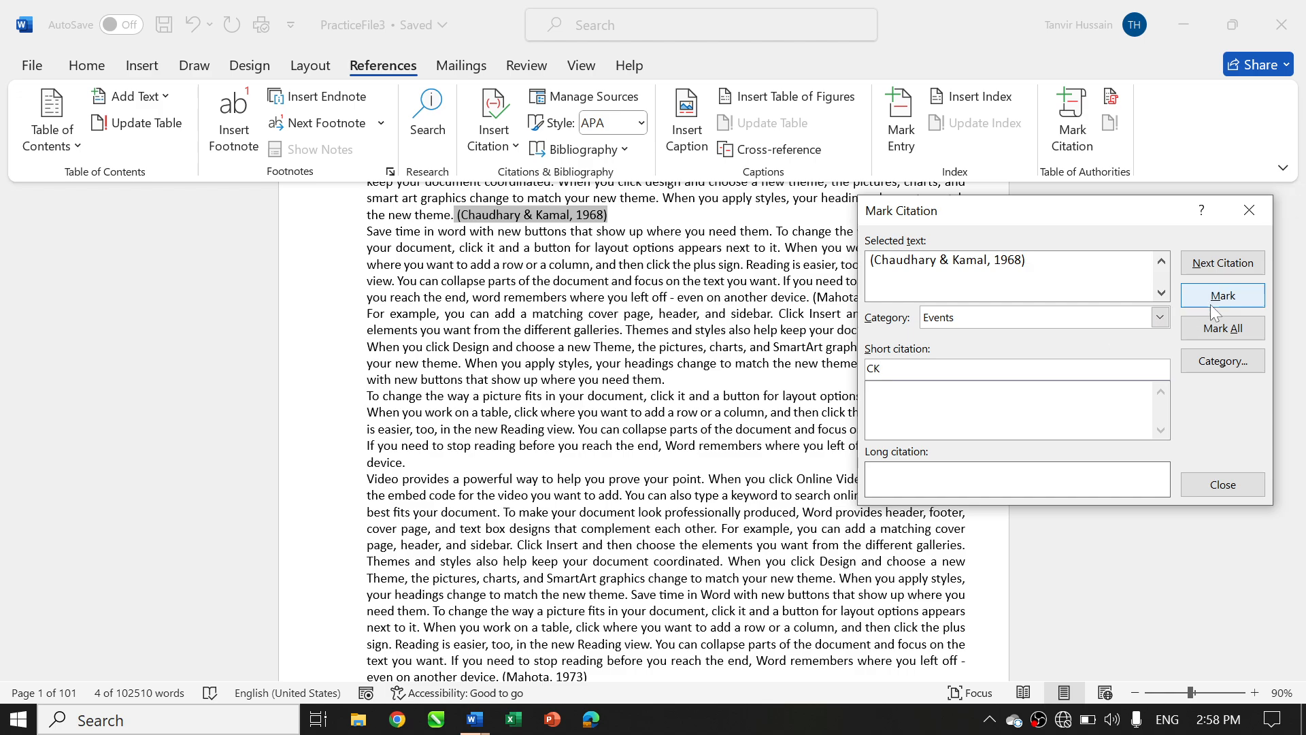
pyautogui.click(1233, 298)
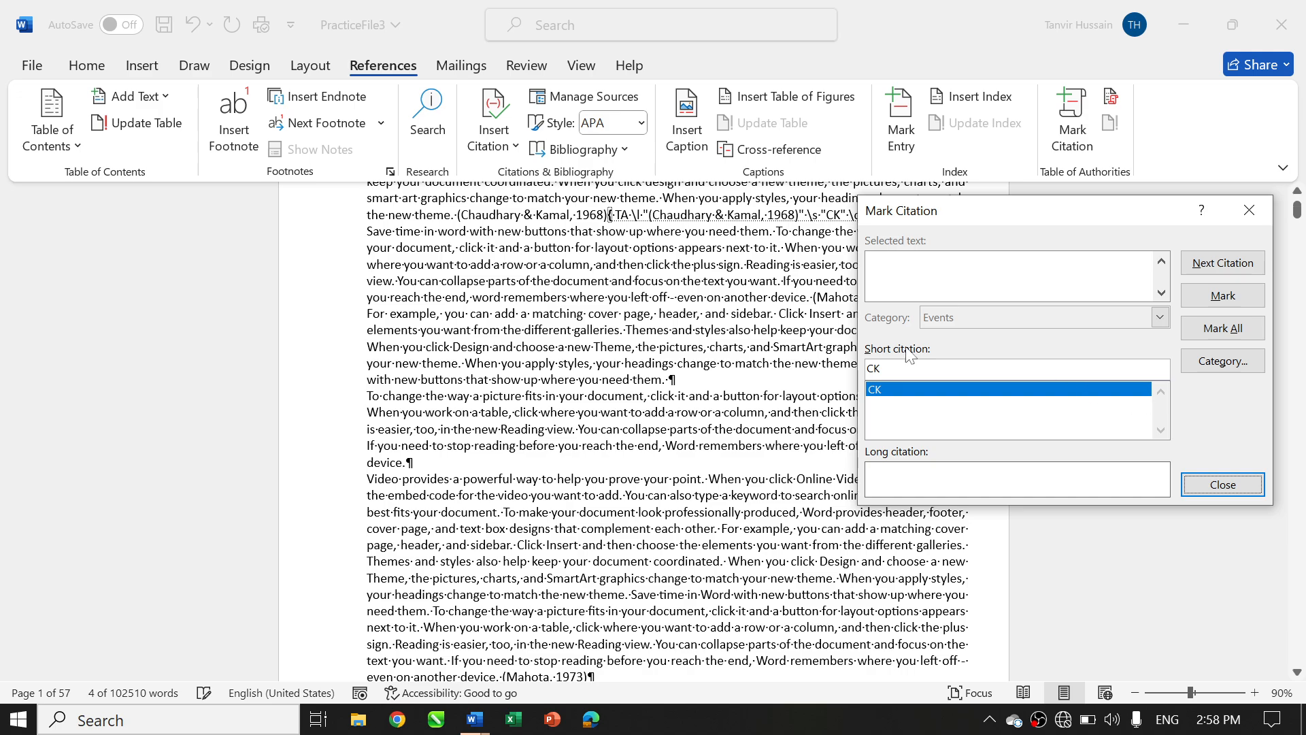
pyautogui.moveTo(989, 218); pyautogui.dragTo(955, 322)
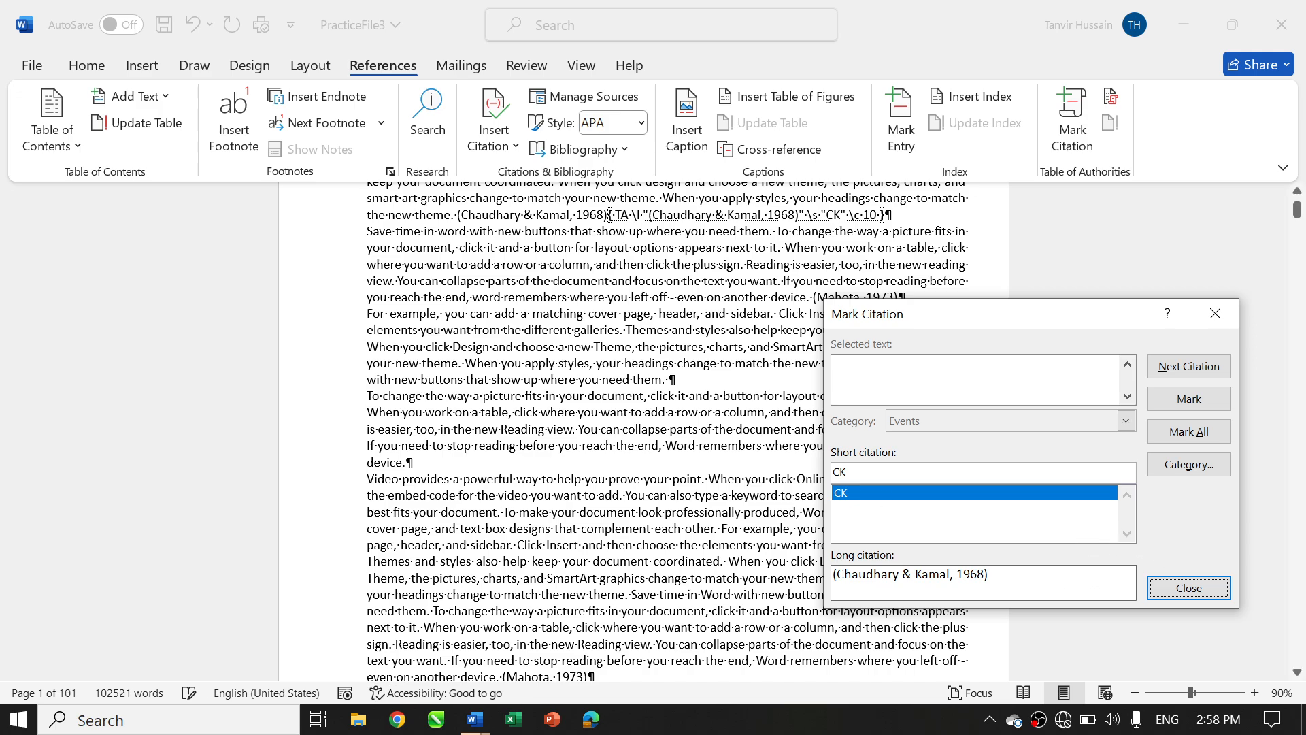
# Select the 1973 citation at the end of the second paragraph and load it into the Mark Citation dialog
pyautogui.click(886, 214)
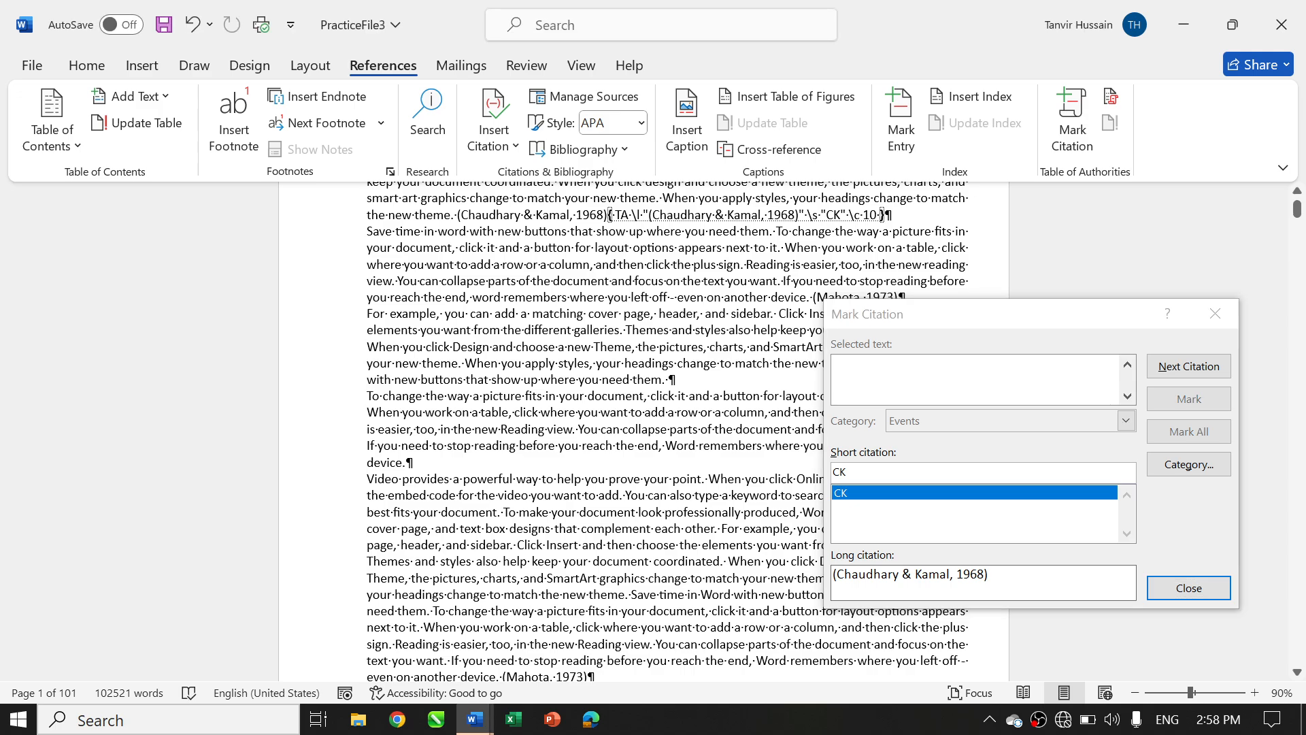
pyautogui.scroll(-5, 667, 429)
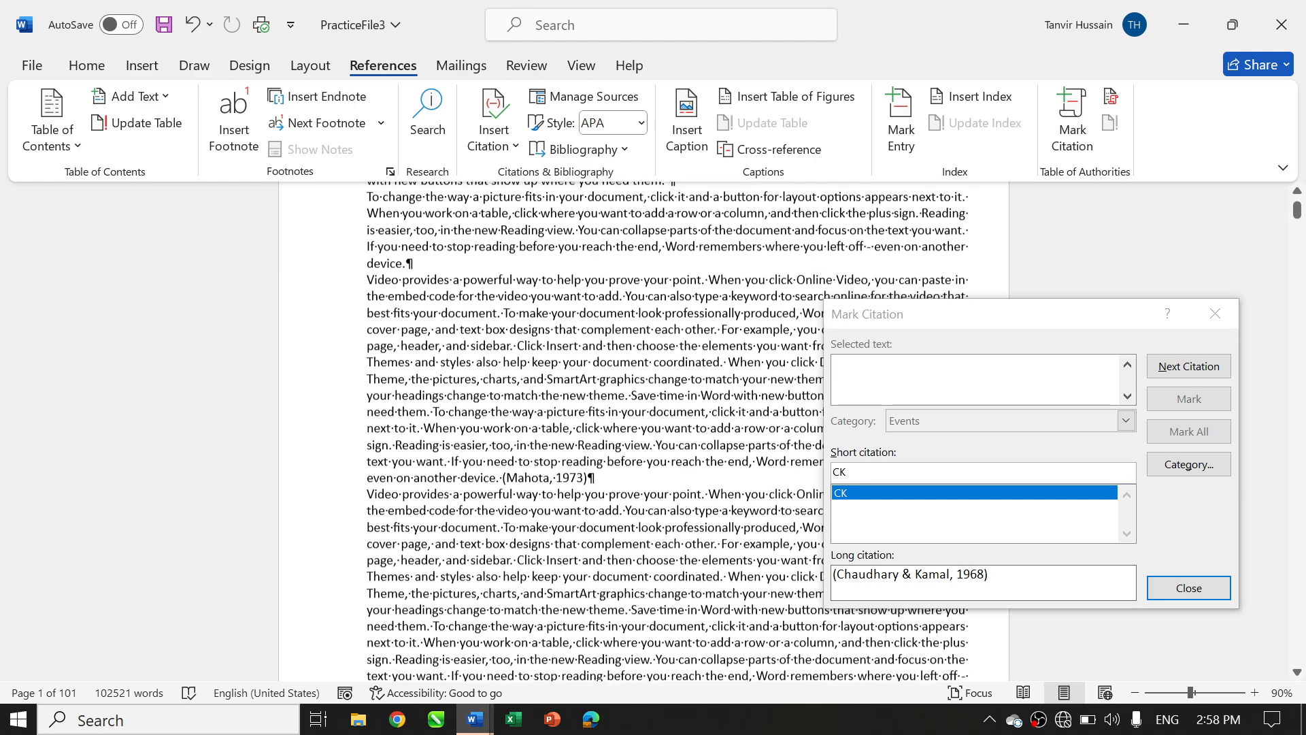
pyautogui.scroll(-1, 667, 428)
pyautogui.scroll(3, 666, 429)
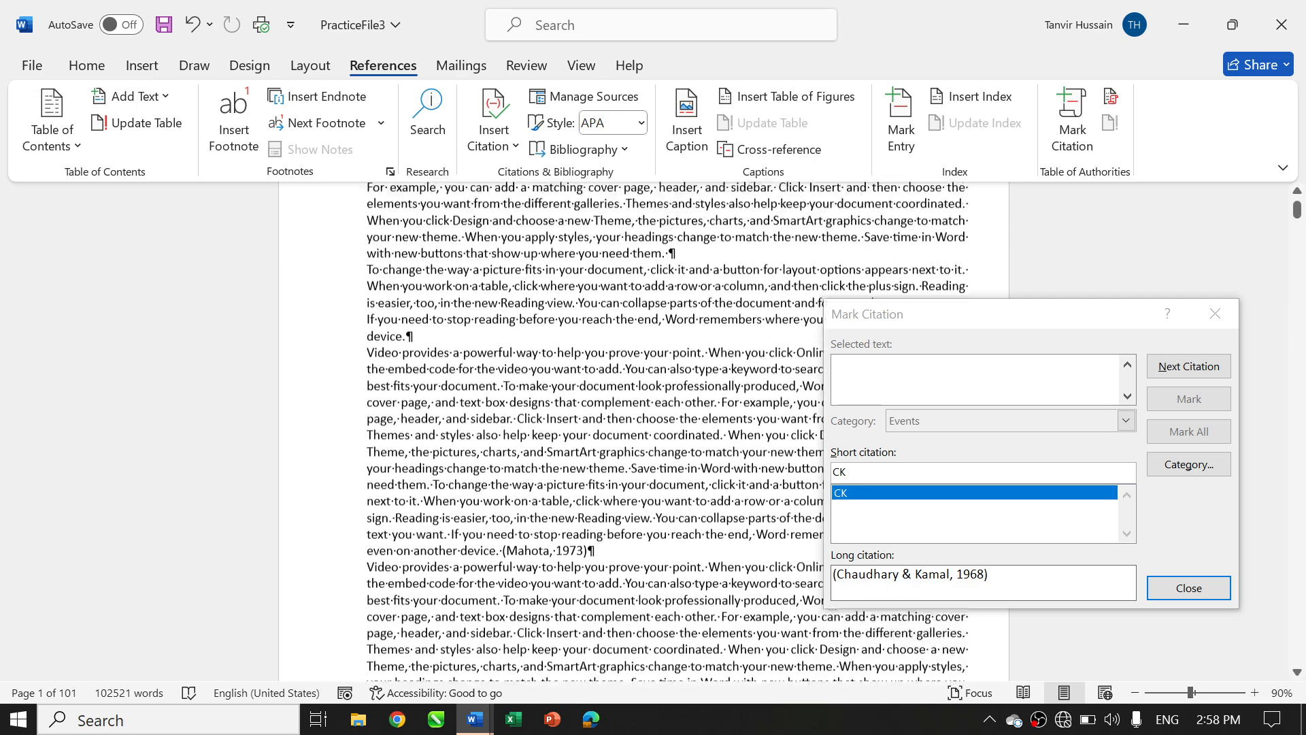
pyautogui.scroll(3, 666, 429)
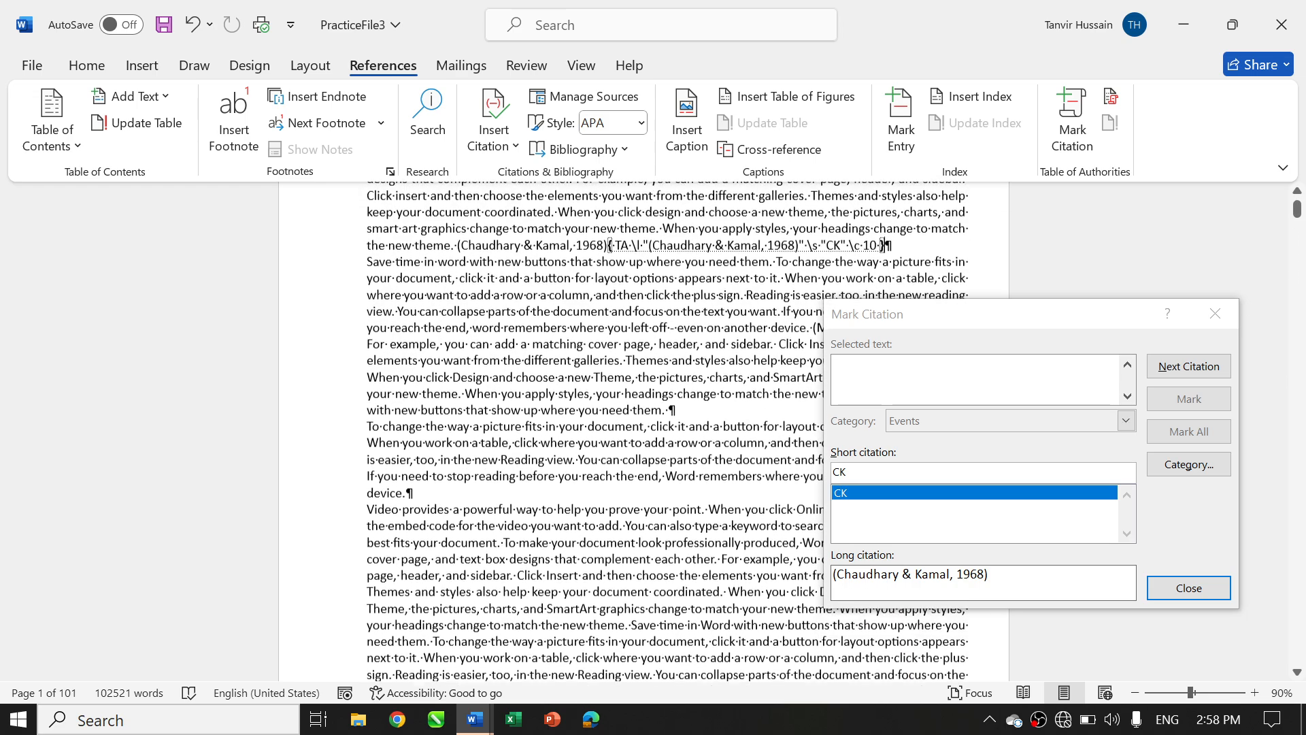
pyautogui.scroll(-3, 667, 428)
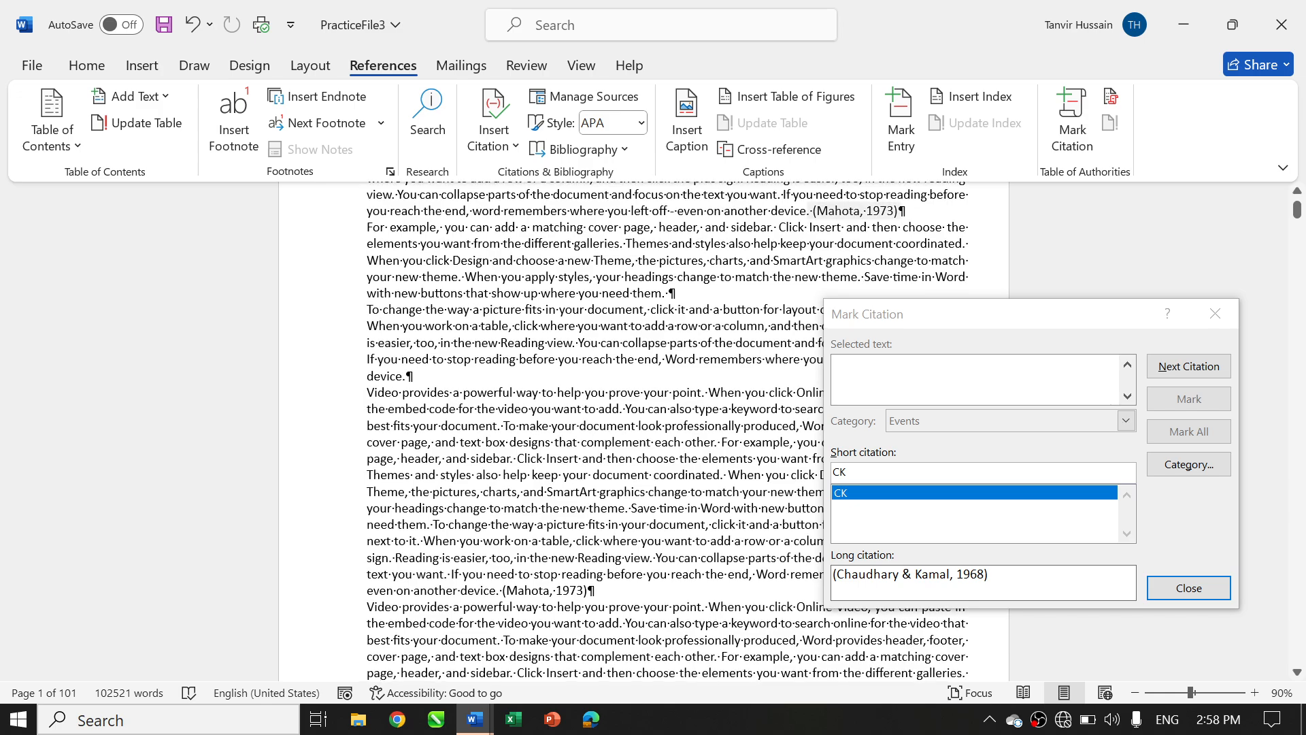
pyautogui.moveTo(813, 210); pyautogui.dragTo(898, 210)
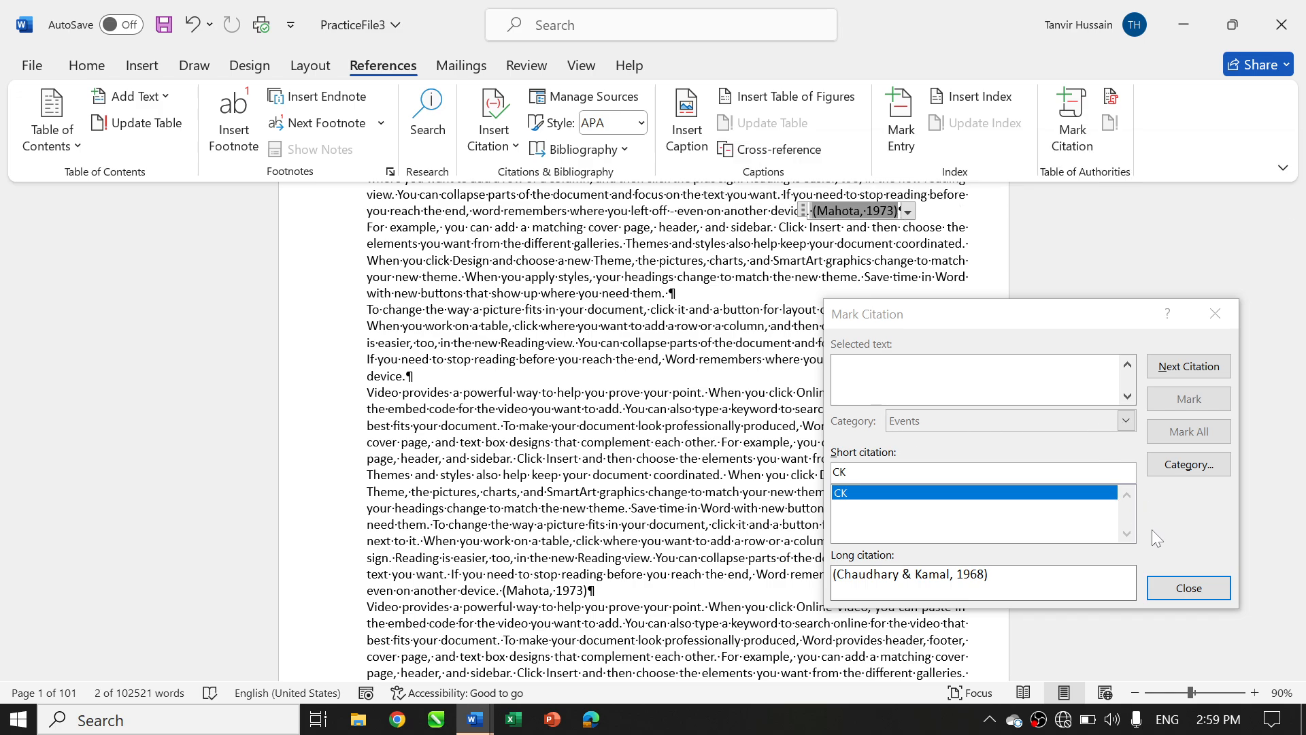
pyautogui.click(999, 326)
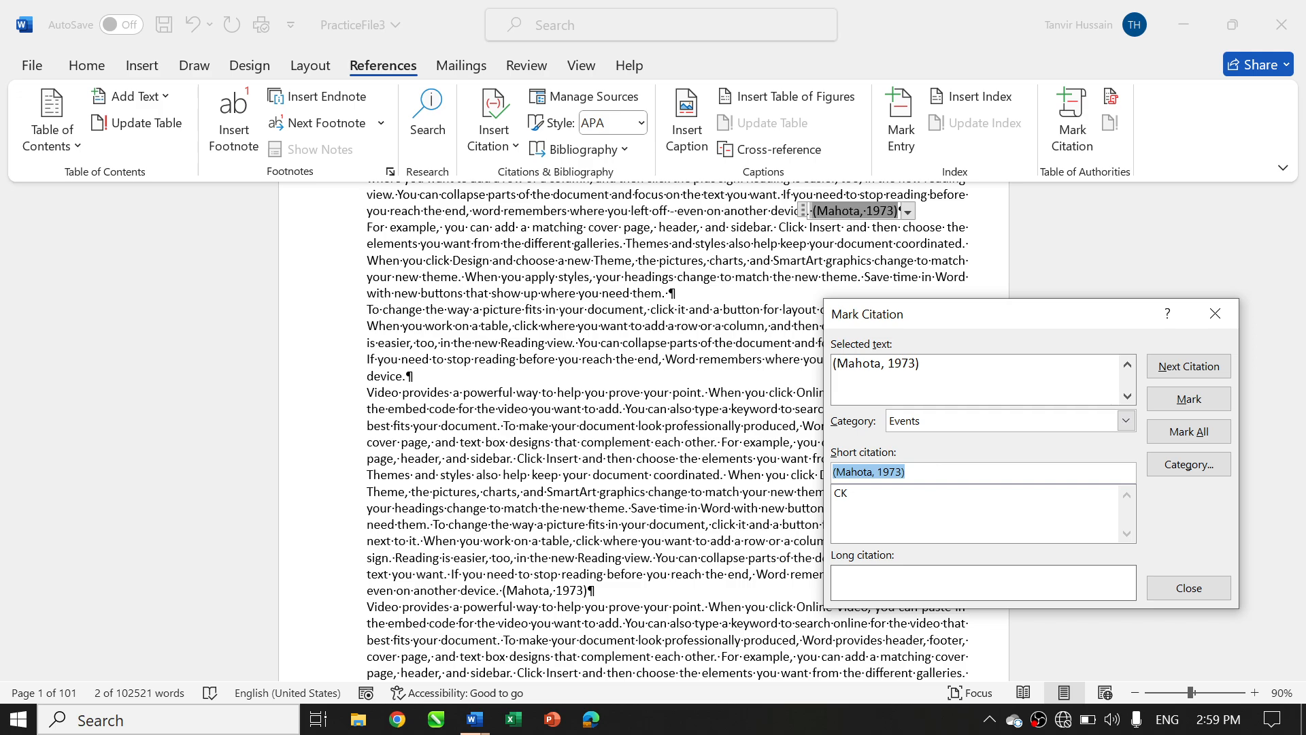
# Try to mark all occurrences of the 1973 citation with the short citation MA
pyautogui.write('M')
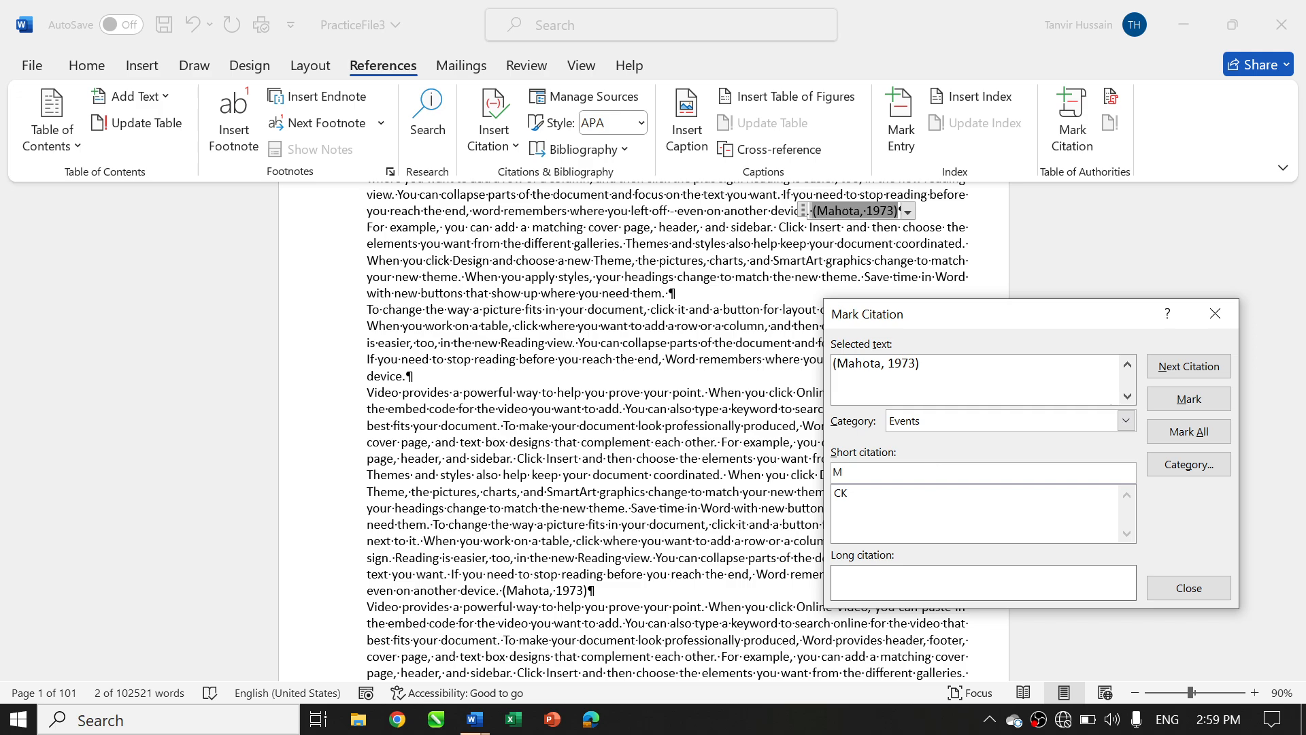
pyautogui.write('A')
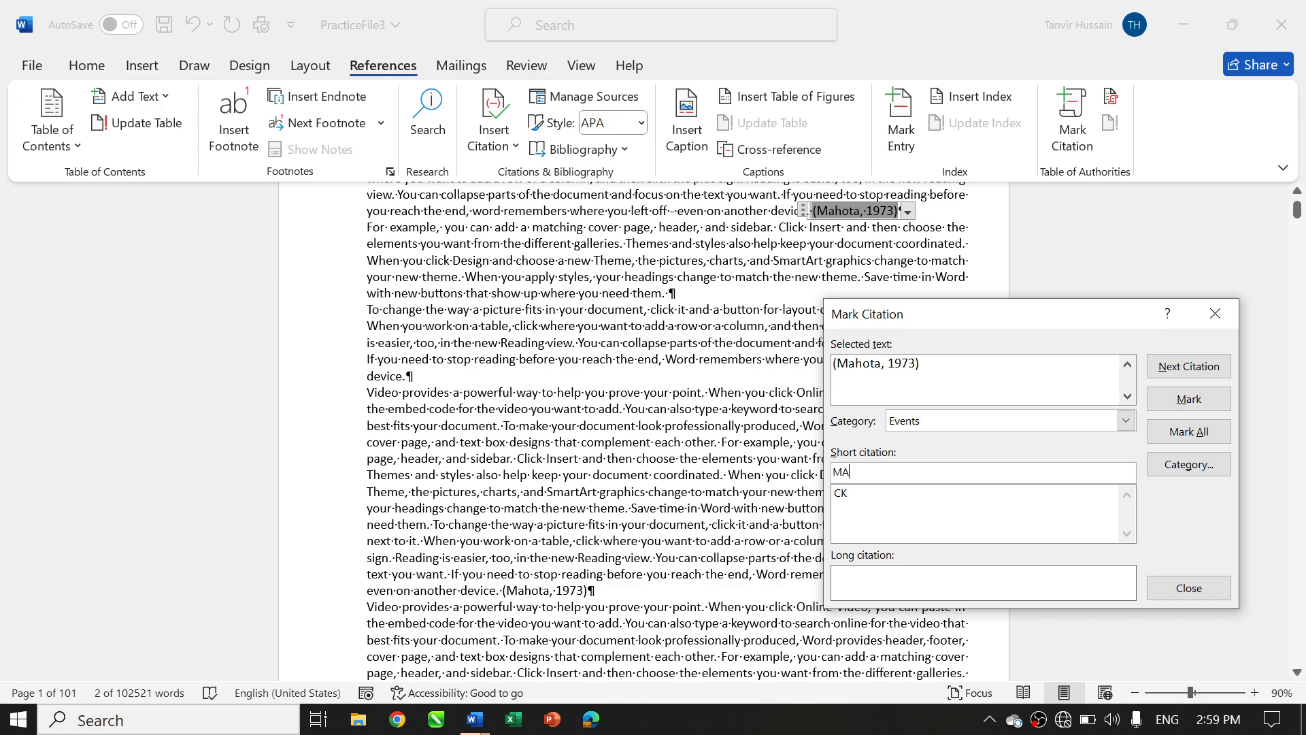
pyautogui.click(1186, 431)
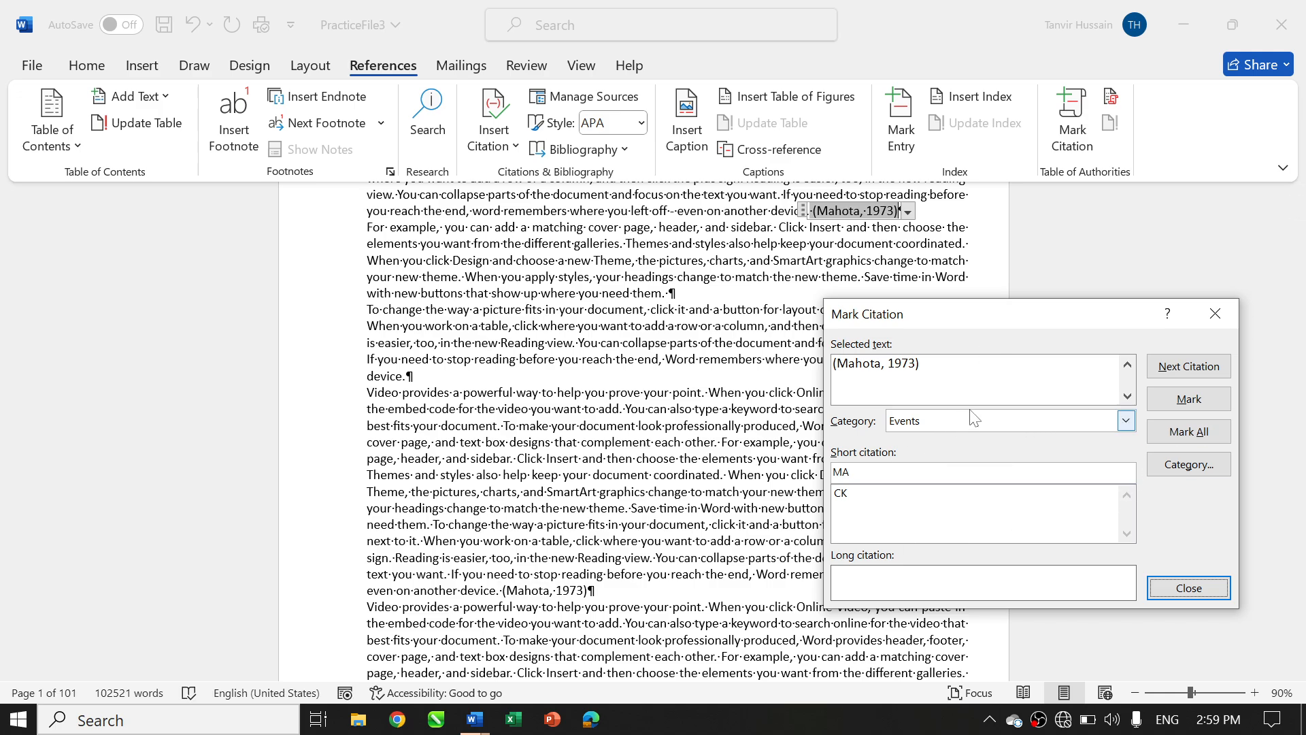
# Change the 1973 citation's category to Cases and try to mark it
pyautogui.click(1125, 420)
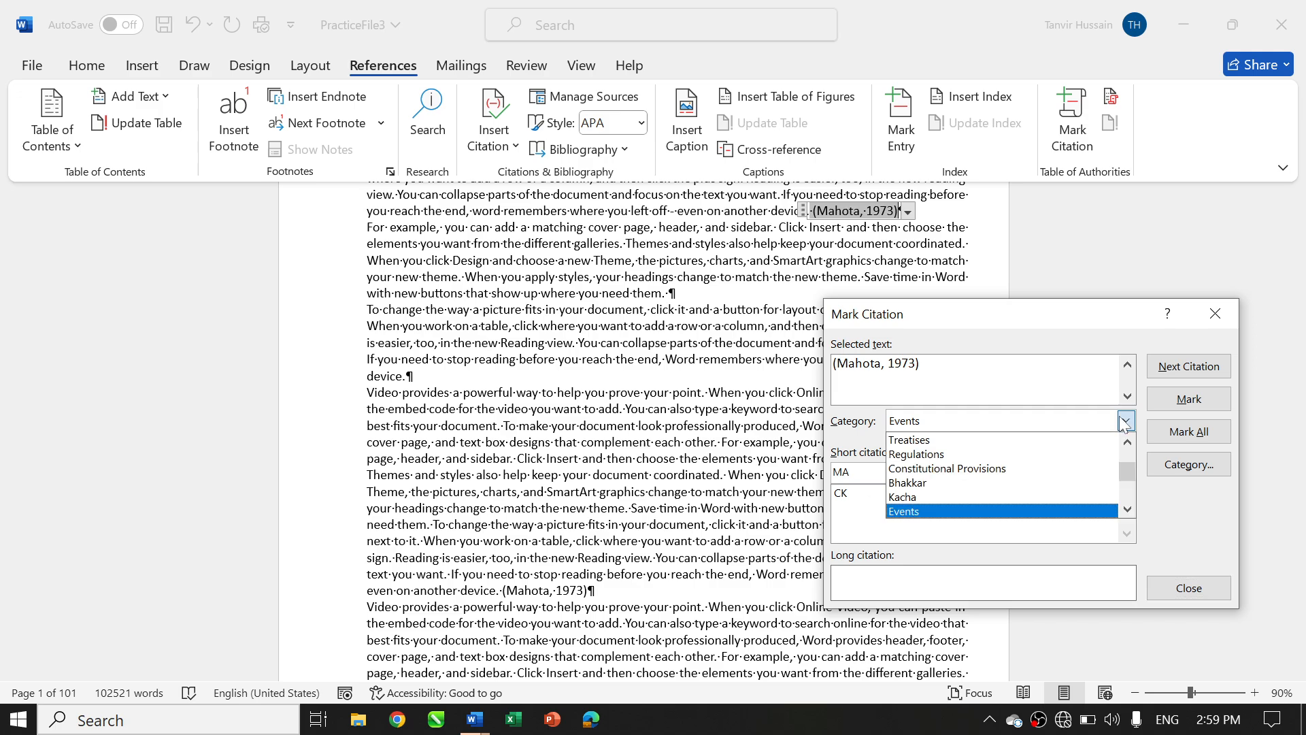
pyautogui.click(1125, 421)
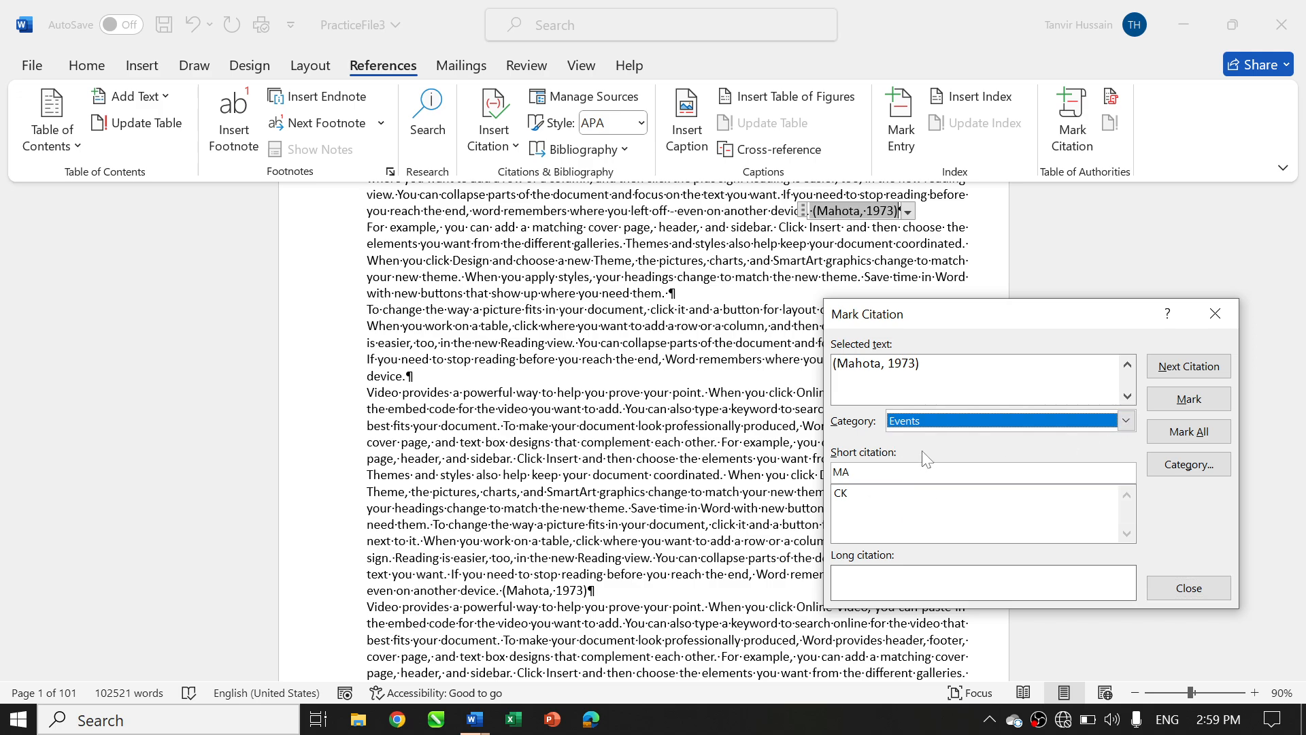
pyautogui.click(1127, 421)
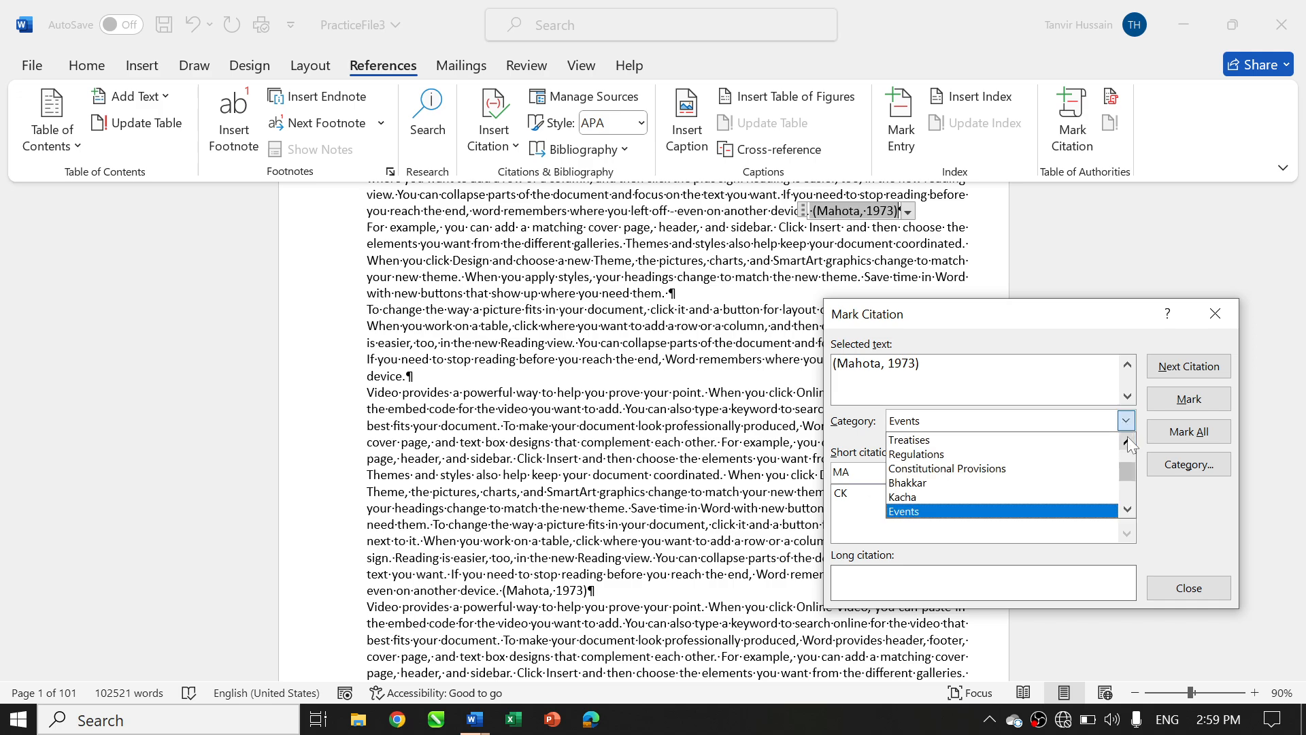
pyautogui.click(1128, 441)
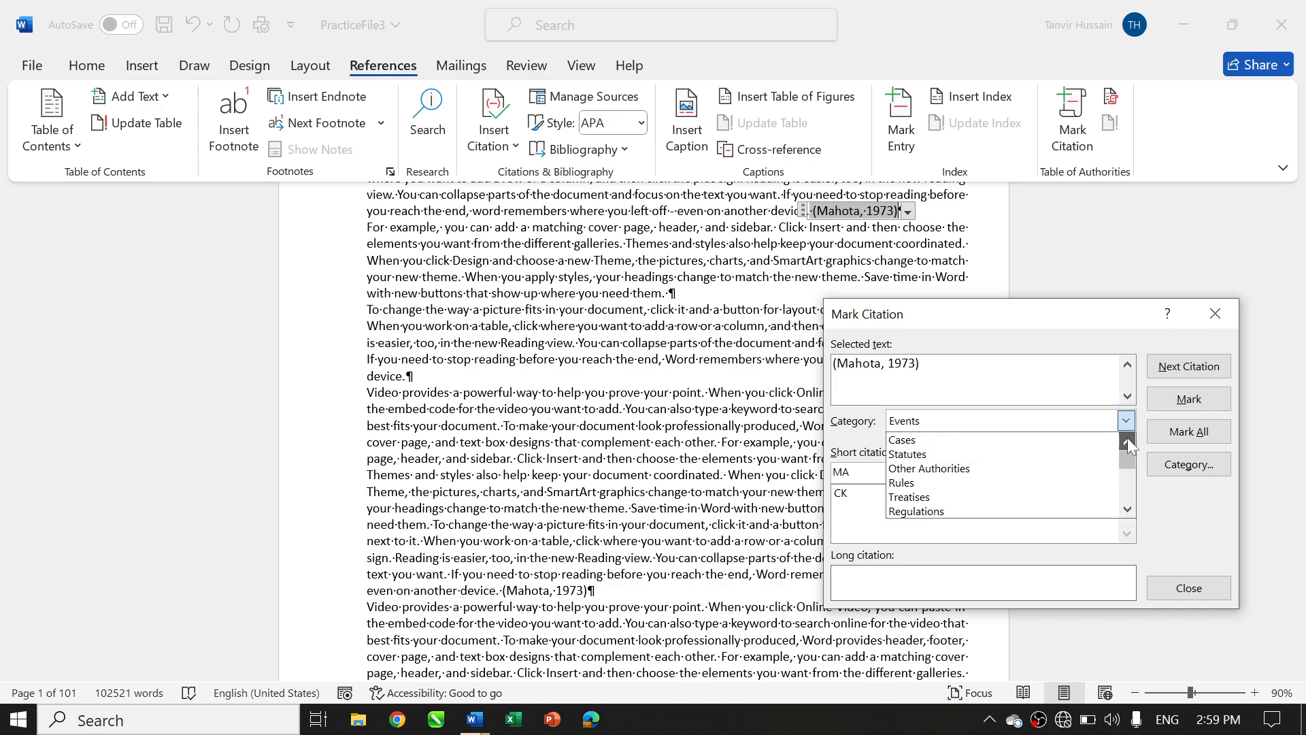
pyautogui.click(997, 440)
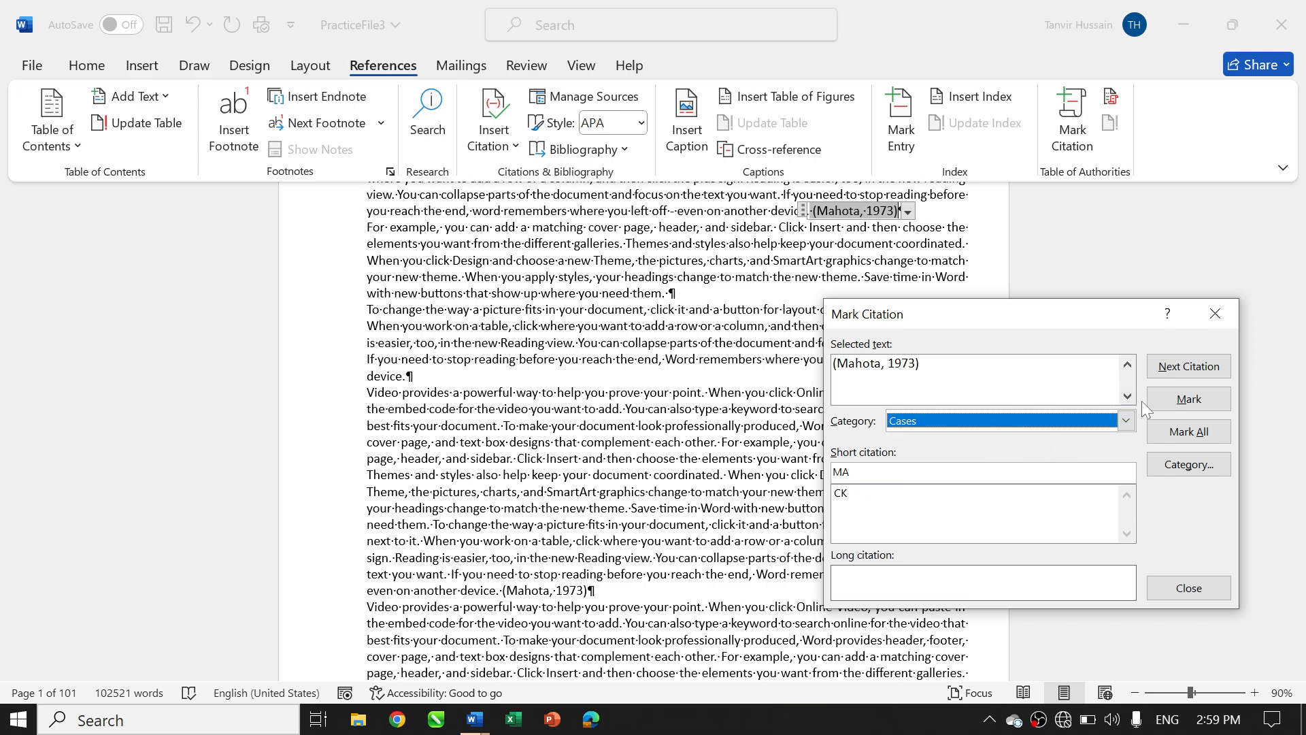
pyautogui.click(1187, 404)
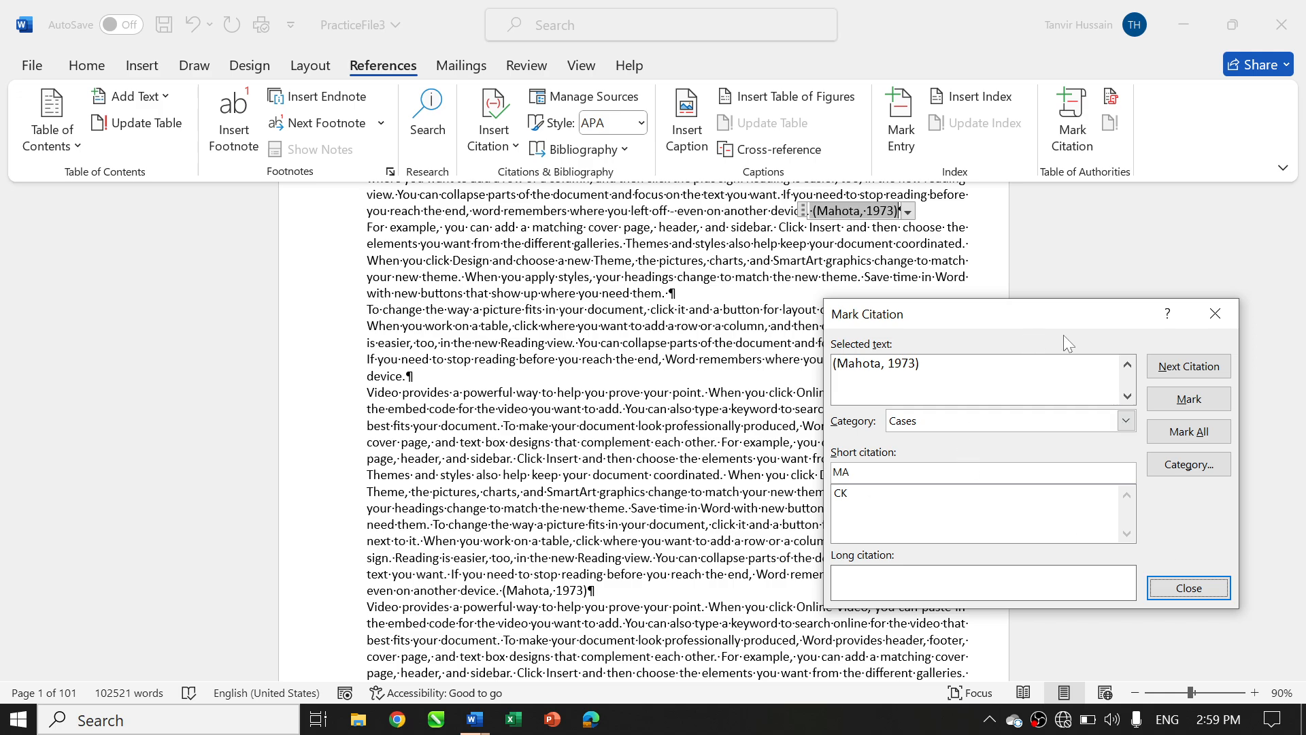
# Reselect the full 1973 citation text at the end of the second paragraph and reload it into the Mark Citation dialog
pyautogui.click(1298, 209)
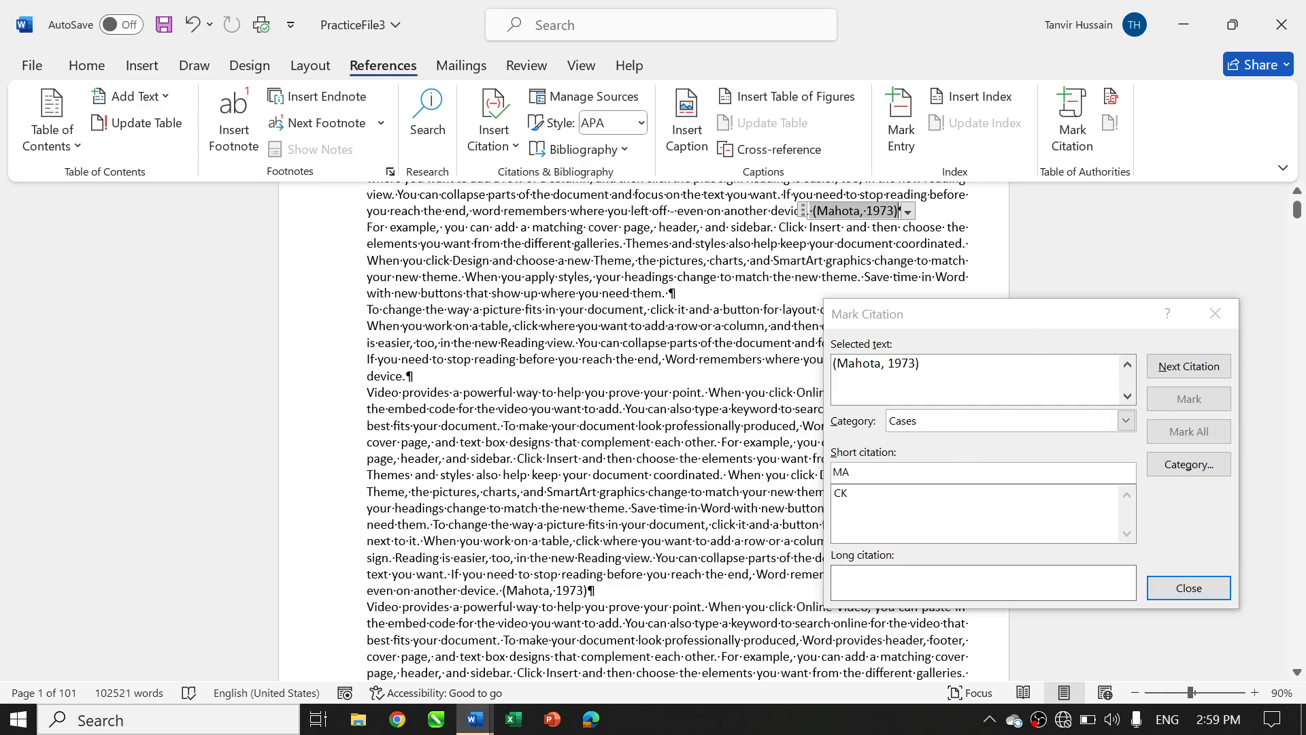
pyautogui.click(808, 210)
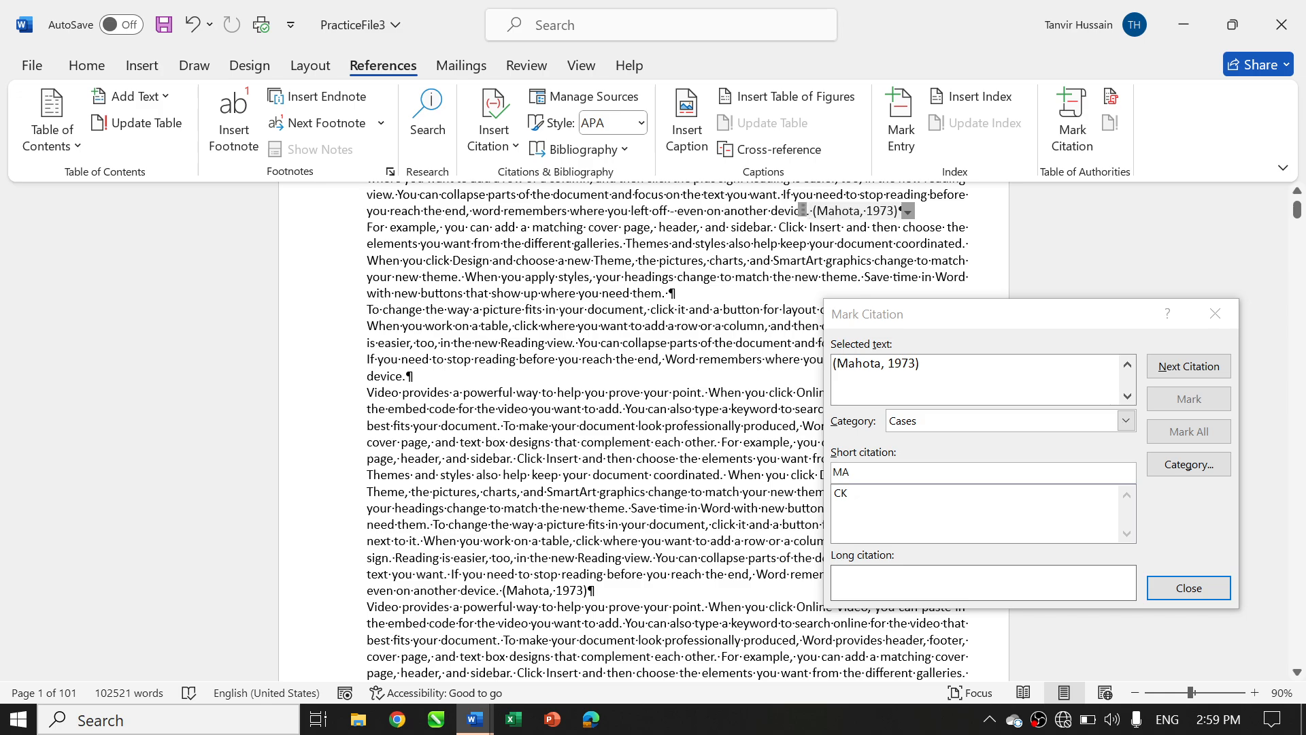
pyautogui.hotkey('shift', 'End')
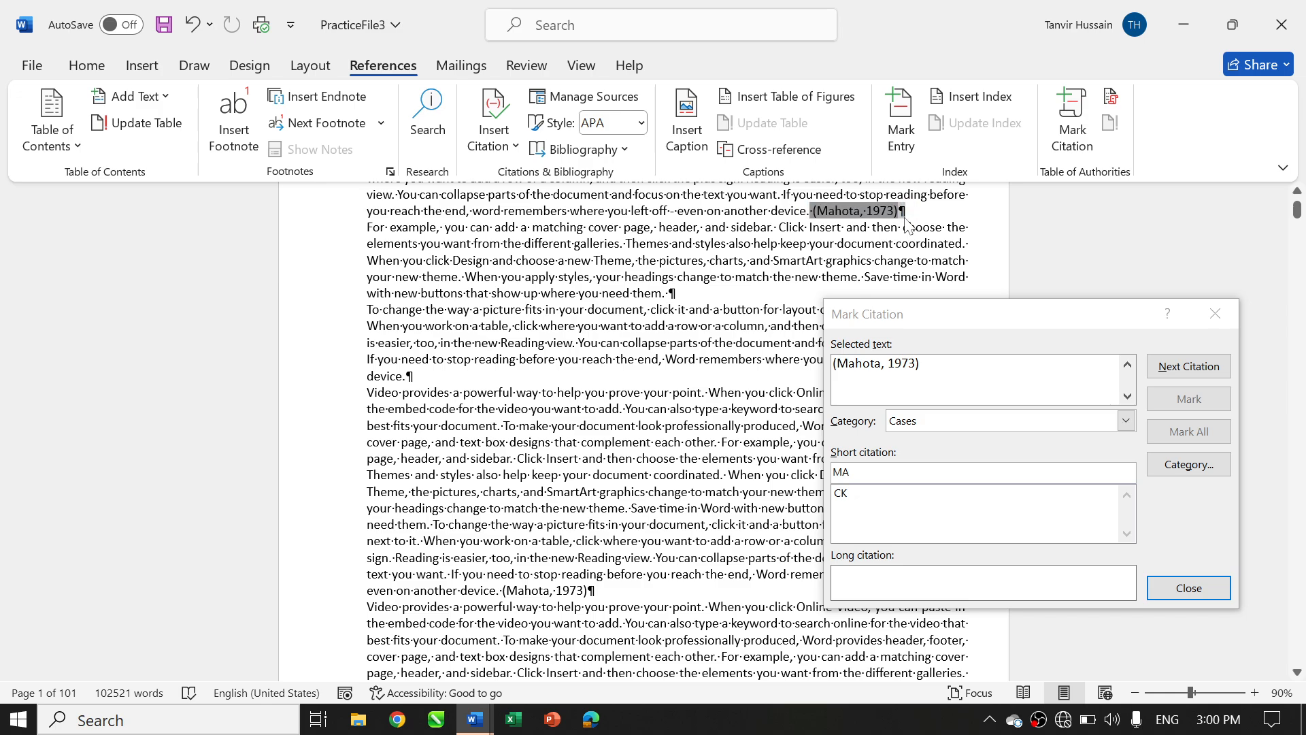
pyautogui.click(1182, 512)
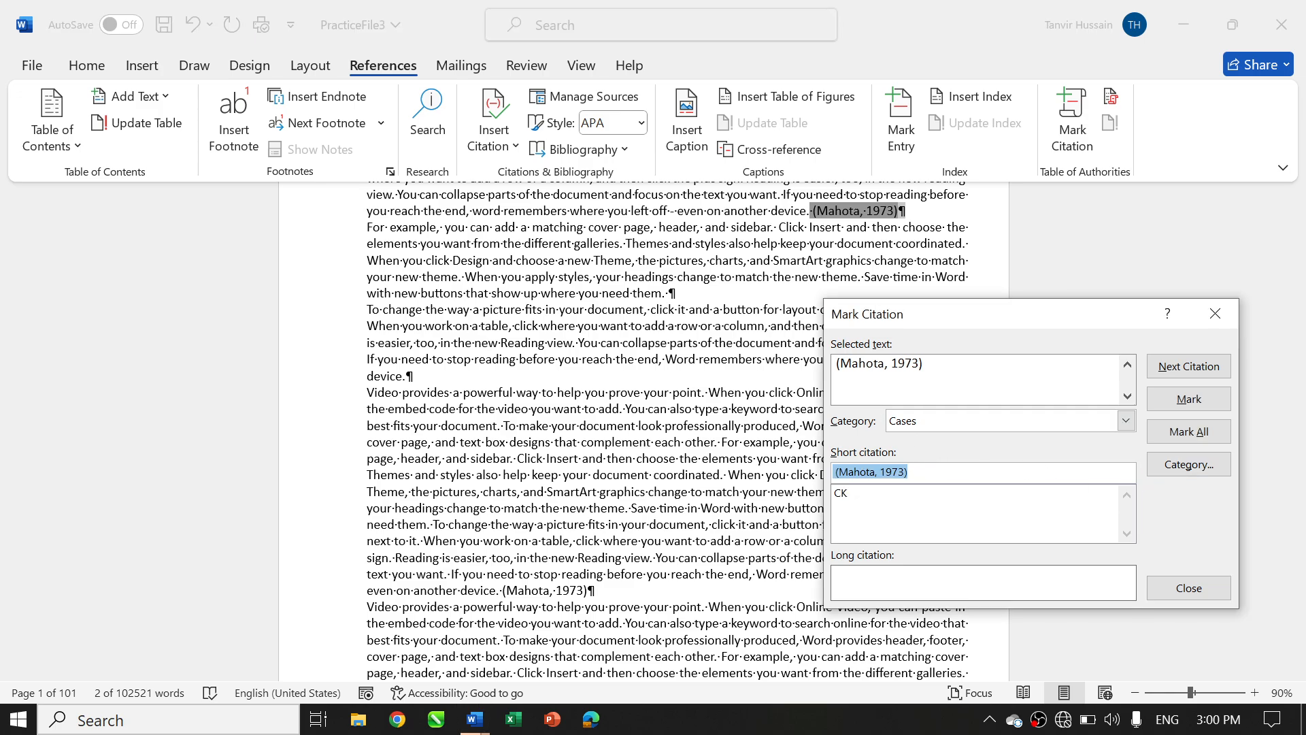
pyautogui.click(814, 212)
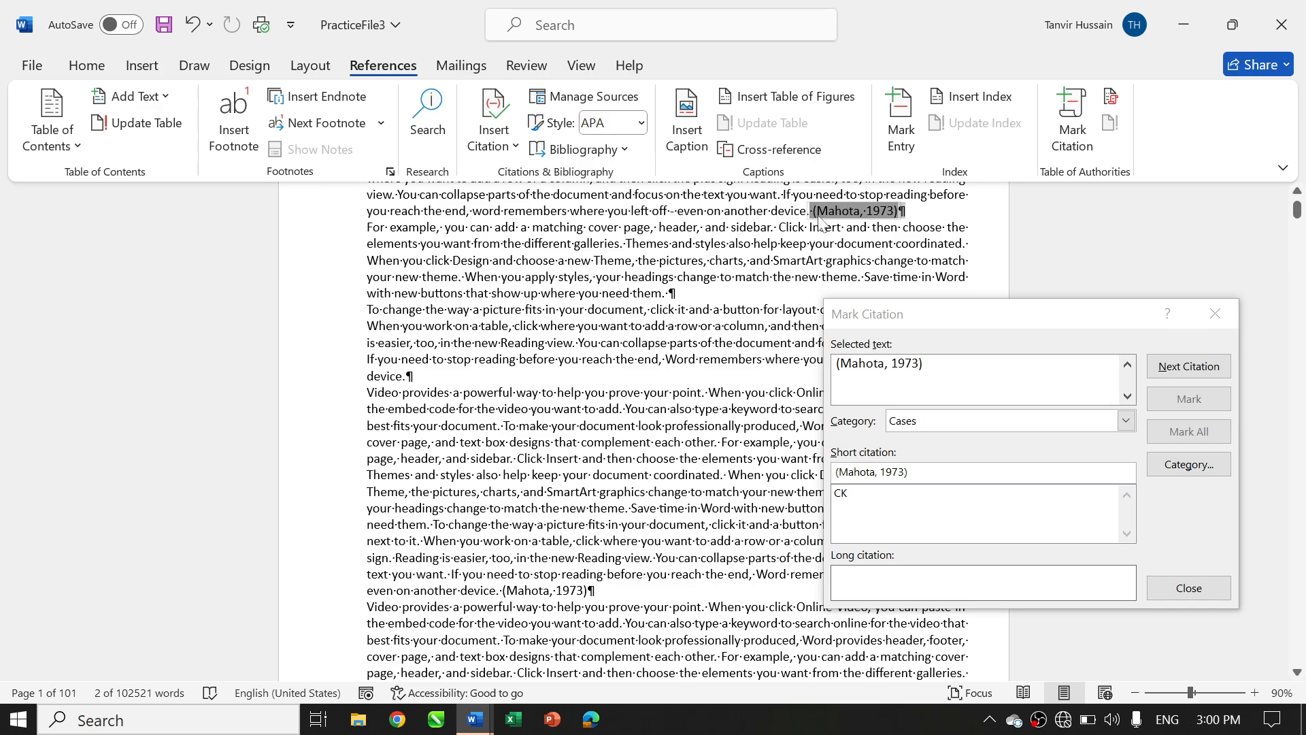
pyautogui.click(814, 213)
pyautogui.moveTo(813, 213); pyautogui.dragTo(897, 213)
pyautogui.click(1181, 516)
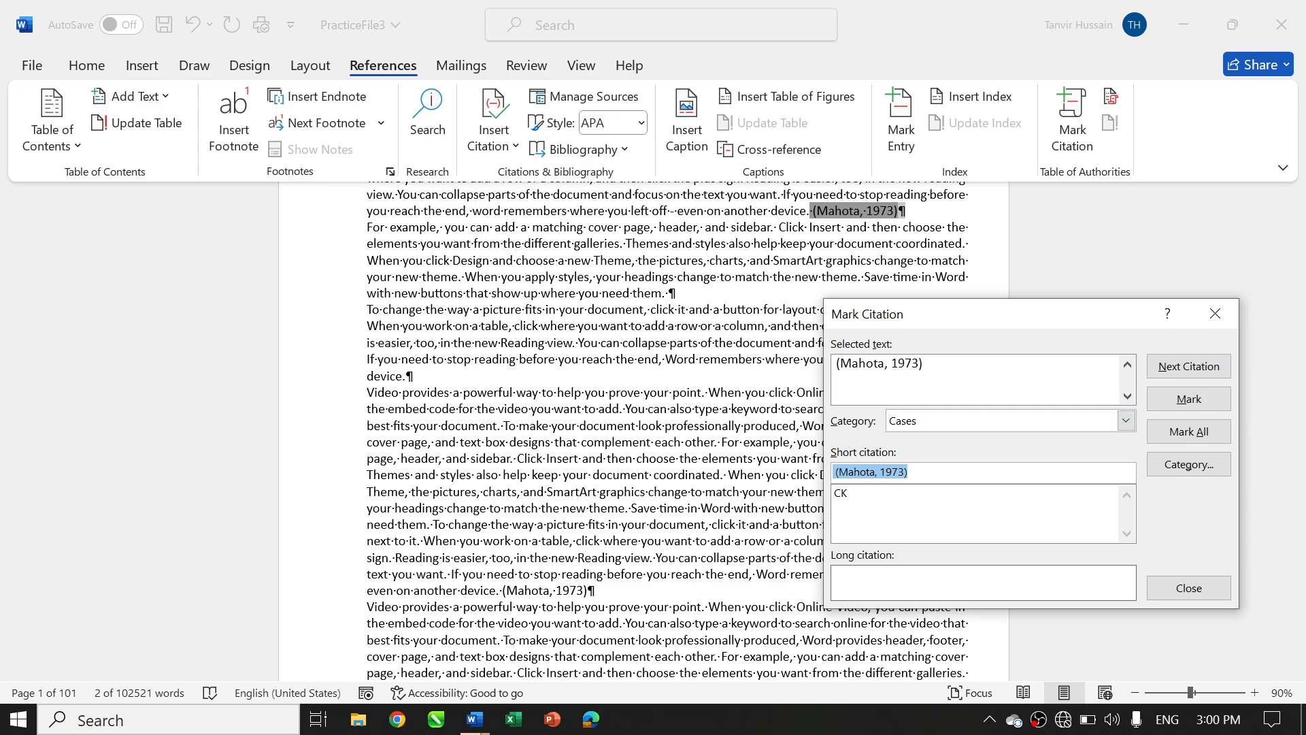
# Set the short citation to M and mark the selected 1973 citation under Cases
pyautogui.write('m')
pyautogui.press('BackSpace')
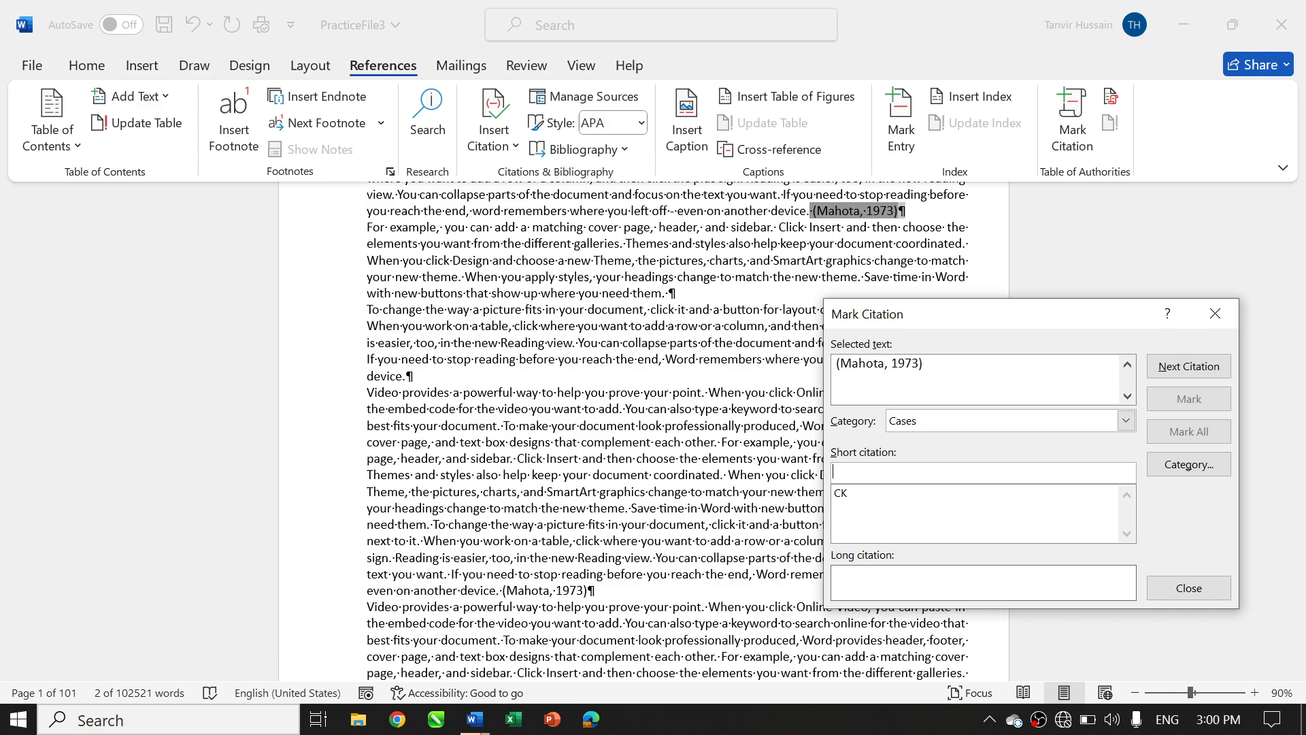
pyautogui.write('M')
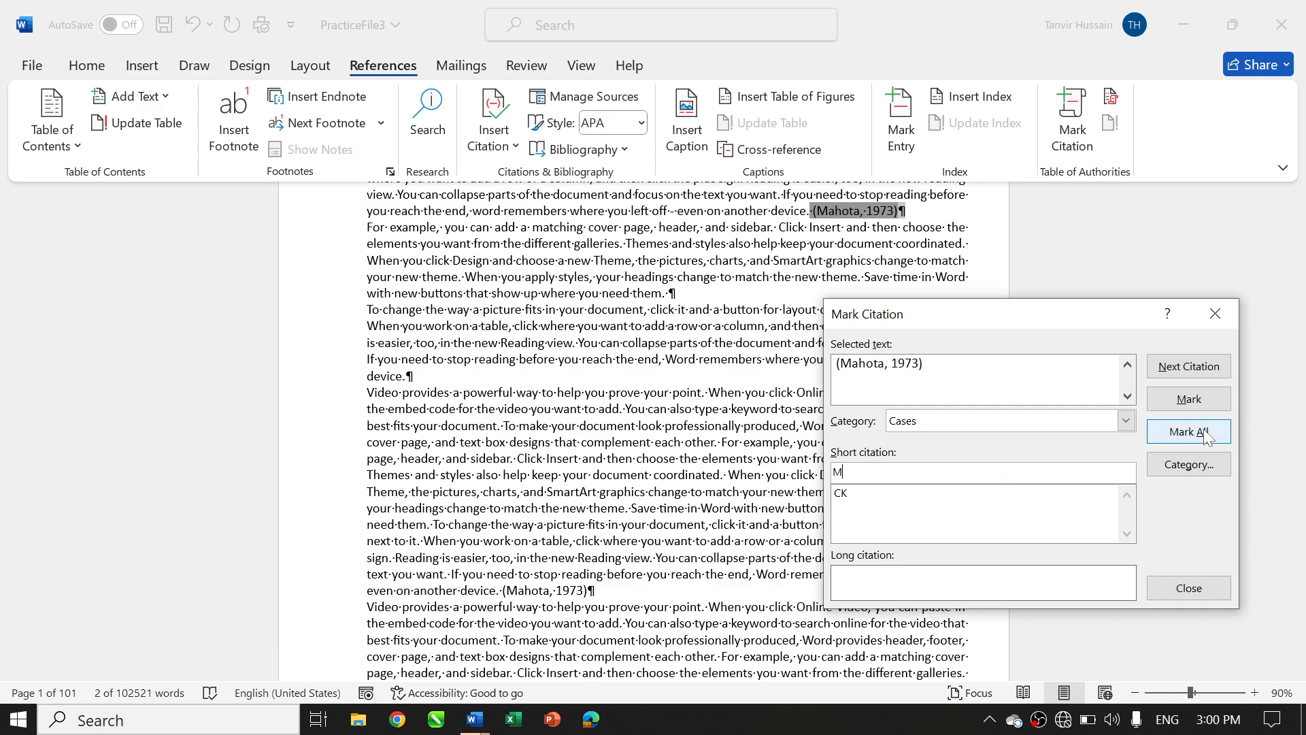
pyautogui.click(1197, 405)
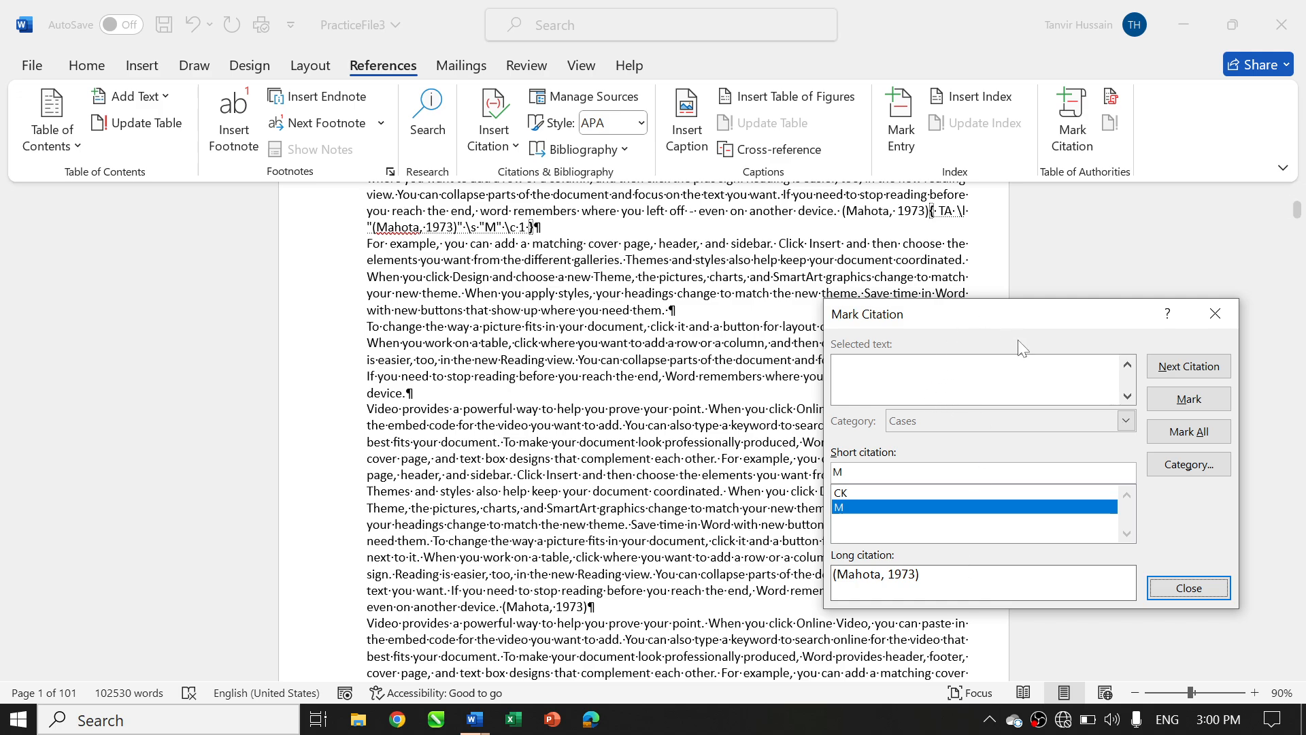
pyautogui.click(931, 210)
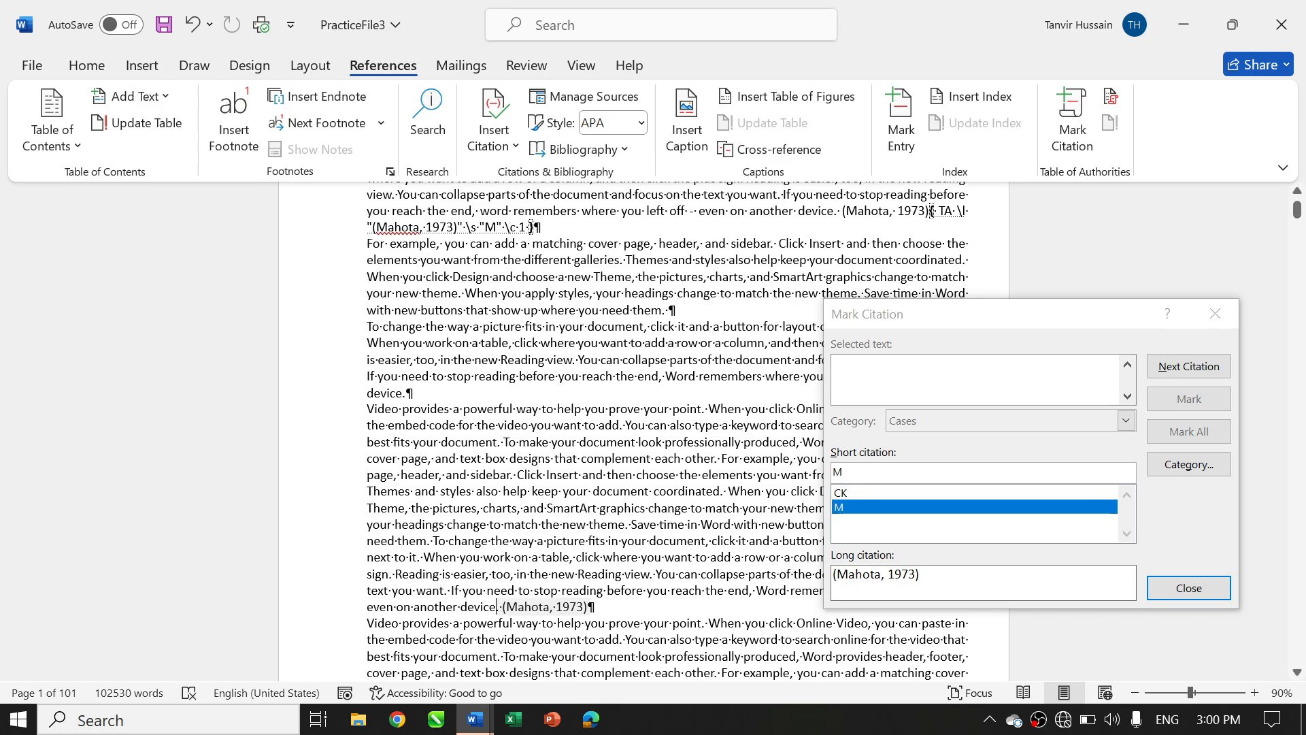
# Mark the other 1973 citation further down page 1 with the existing short citation M, and close the dialog
pyautogui.click(544, 607)
pyautogui.moveTo(502, 607); pyautogui.dragTo(603, 610)
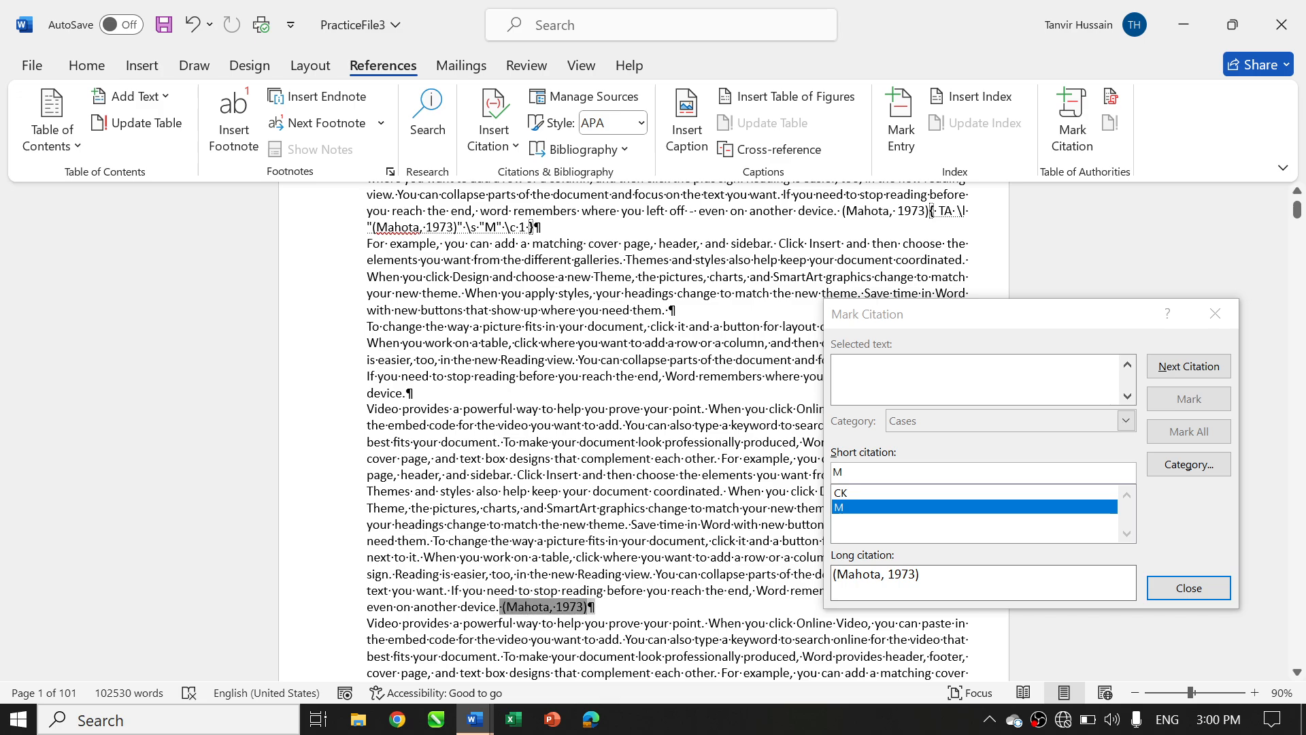
pyautogui.click(1167, 492)
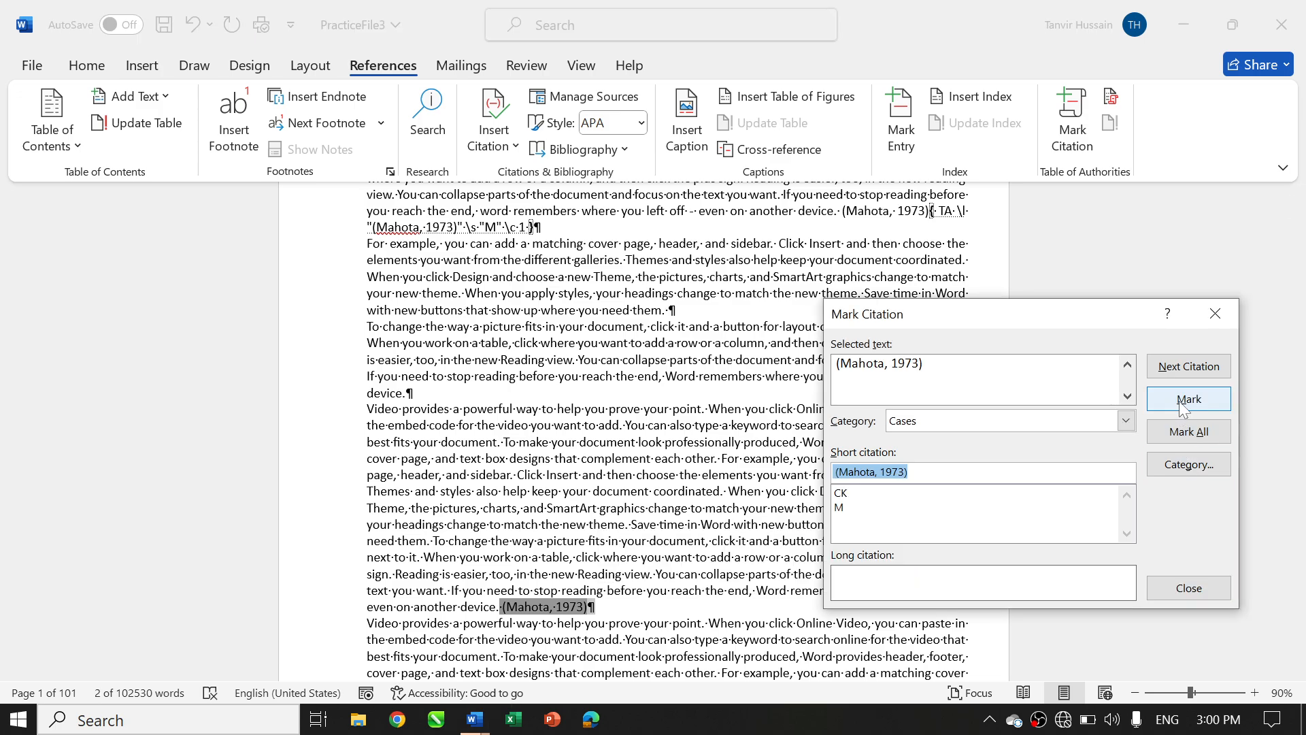
pyautogui.click(850, 508)
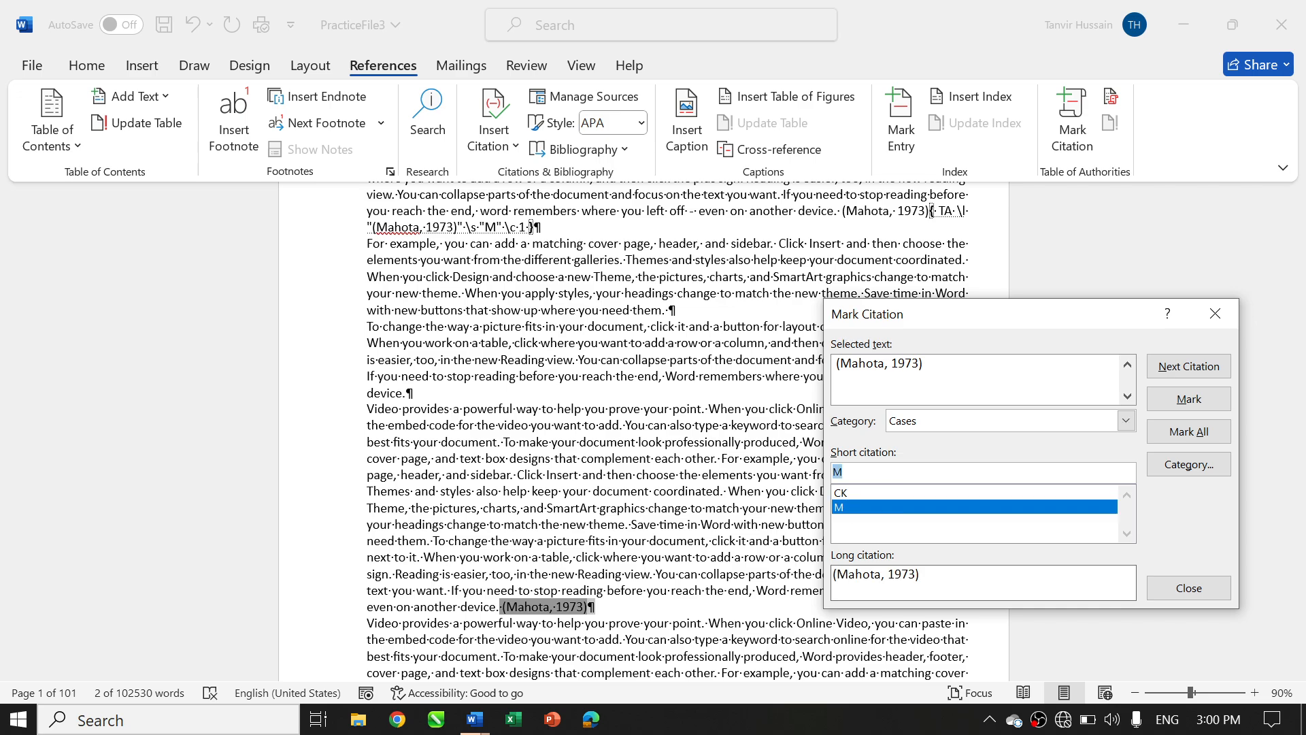
pyautogui.click(1189, 400)
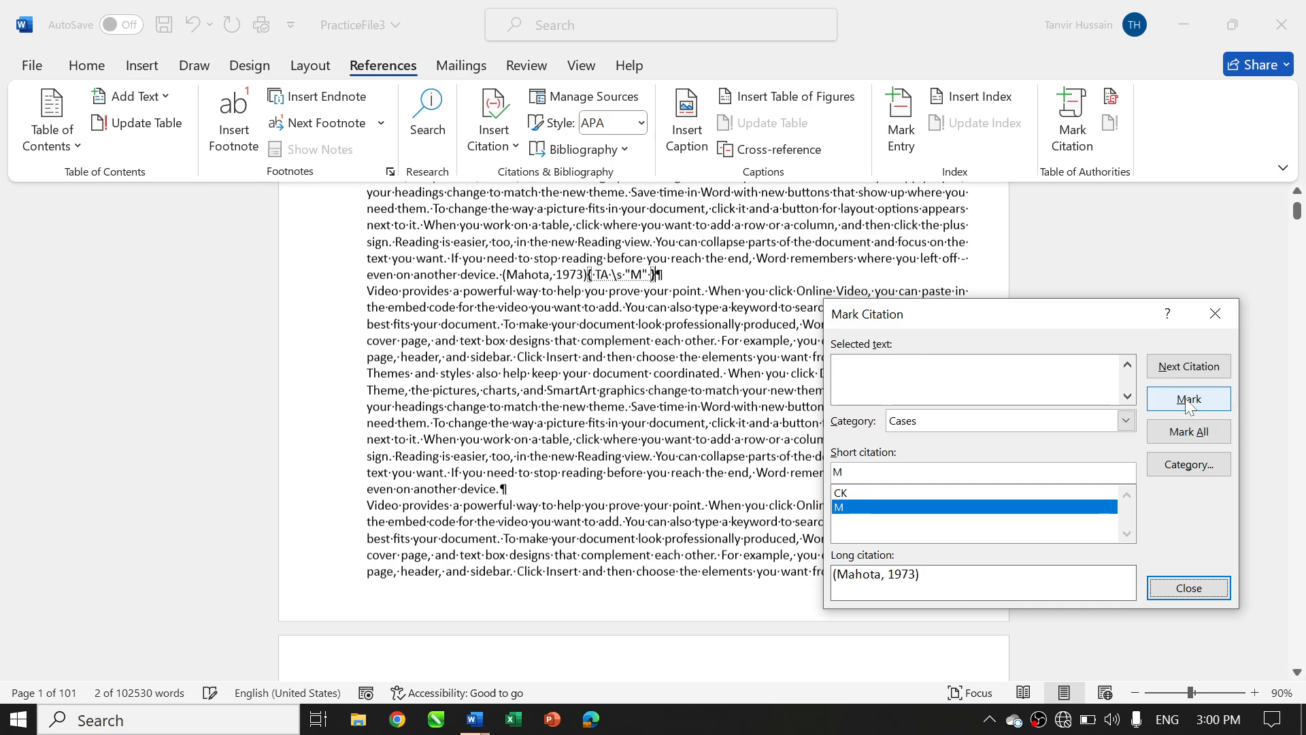
pyautogui.click(1191, 589)
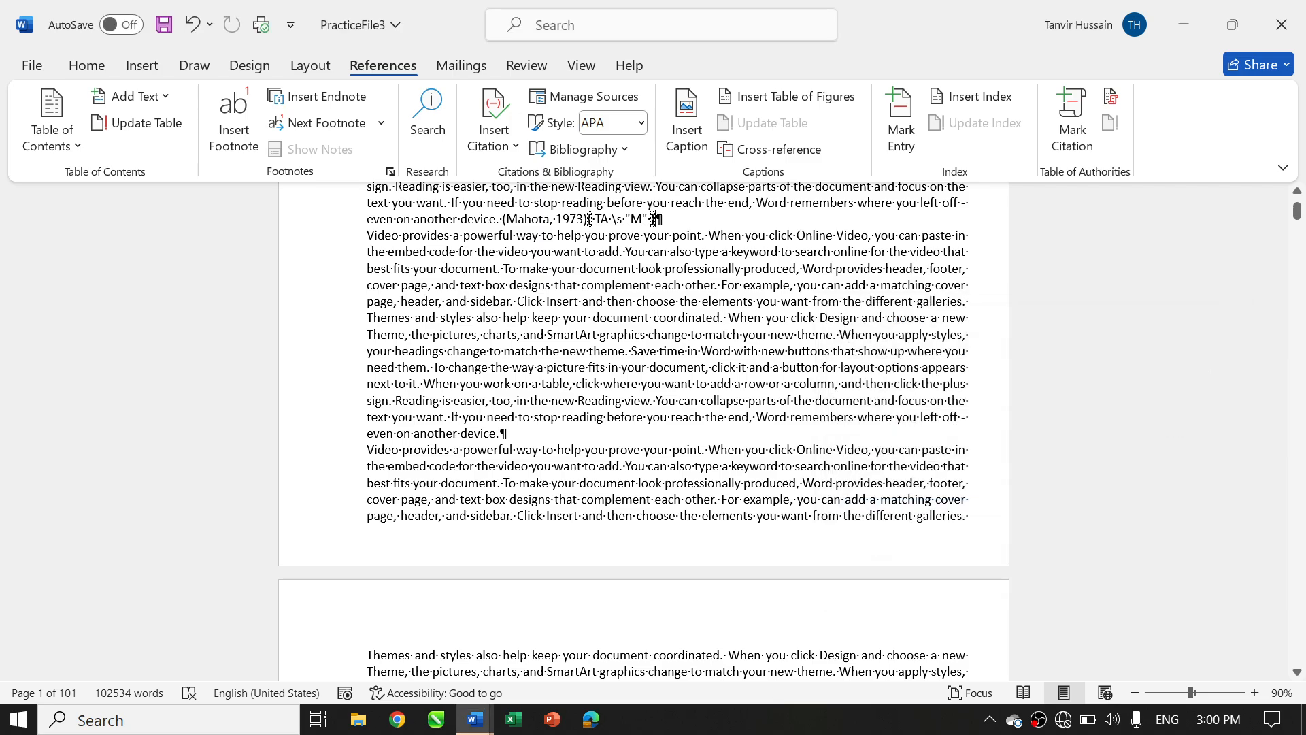
# Mark the 1968 citation on page 2 with the existing short citation CK and close the dialog
pyautogui.scroll(-8, 643, 431)
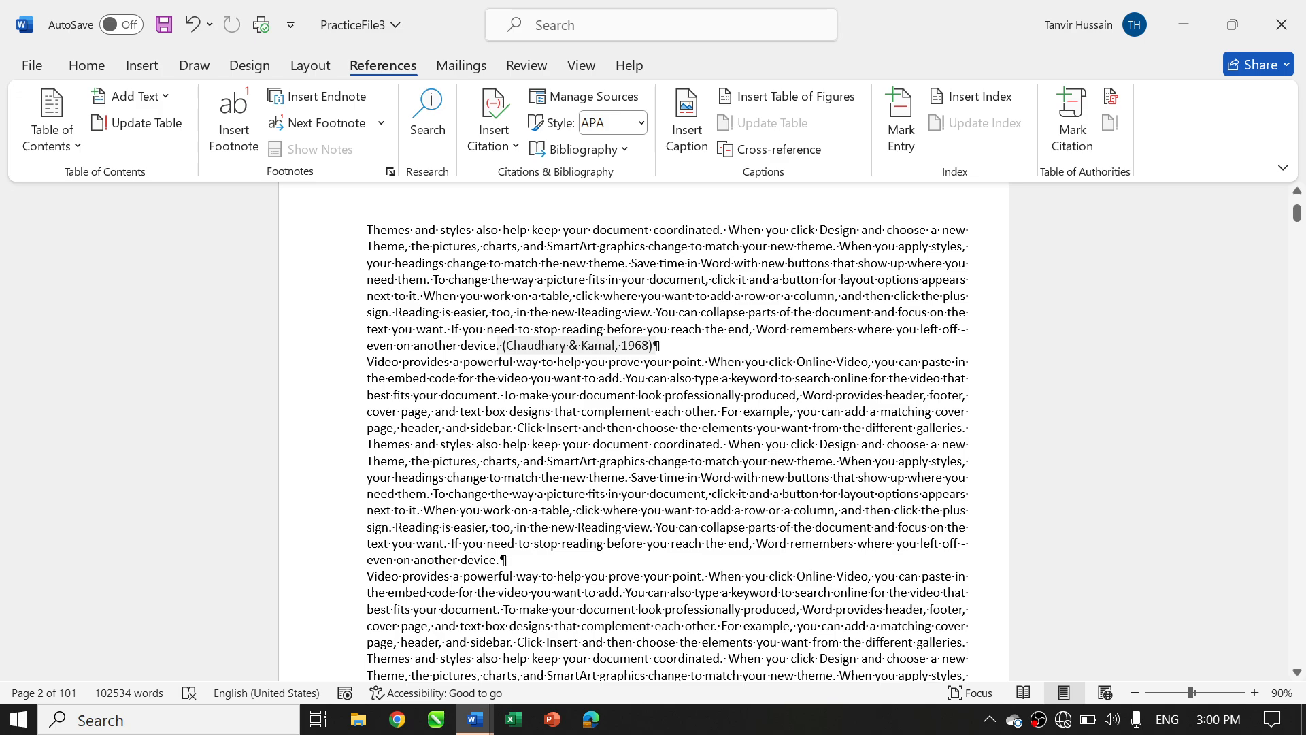
pyautogui.moveTo(503, 346); pyautogui.dragTo(659, 346)
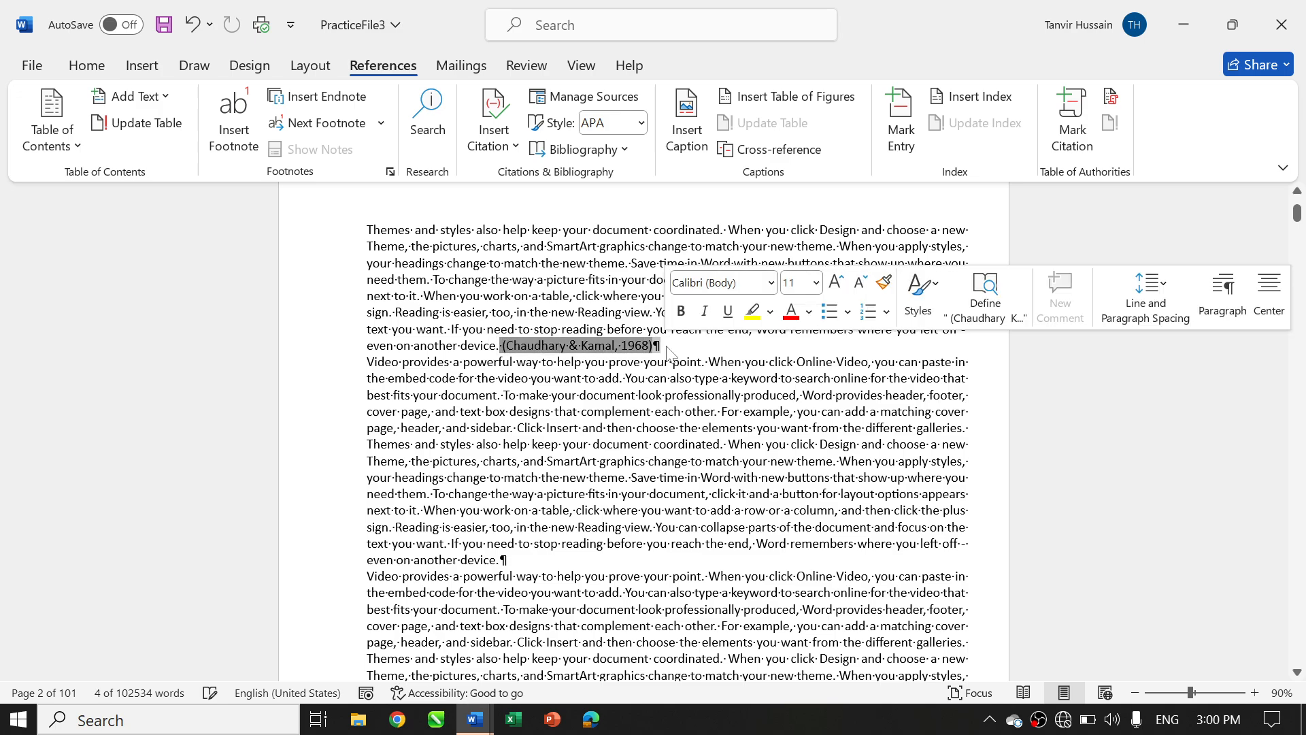
pyautogui.click(1055, 124)
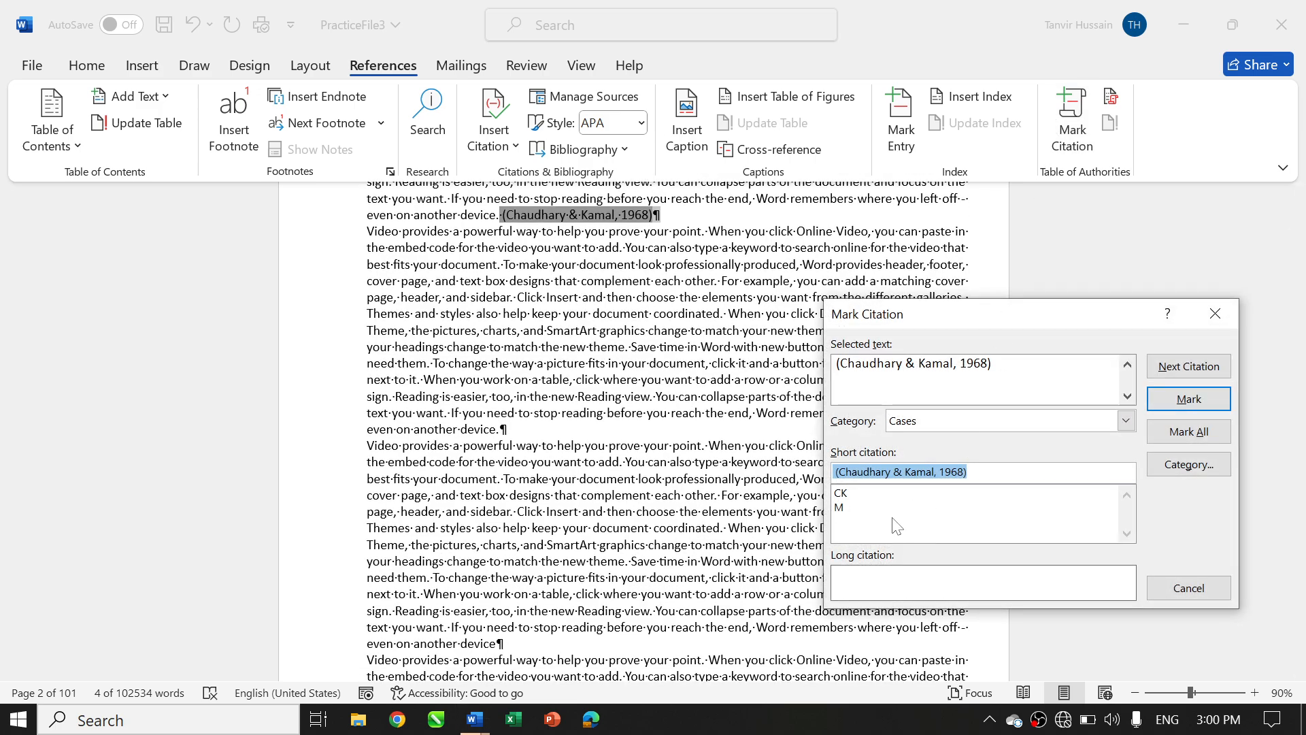
pyautogui.click(843, 494)
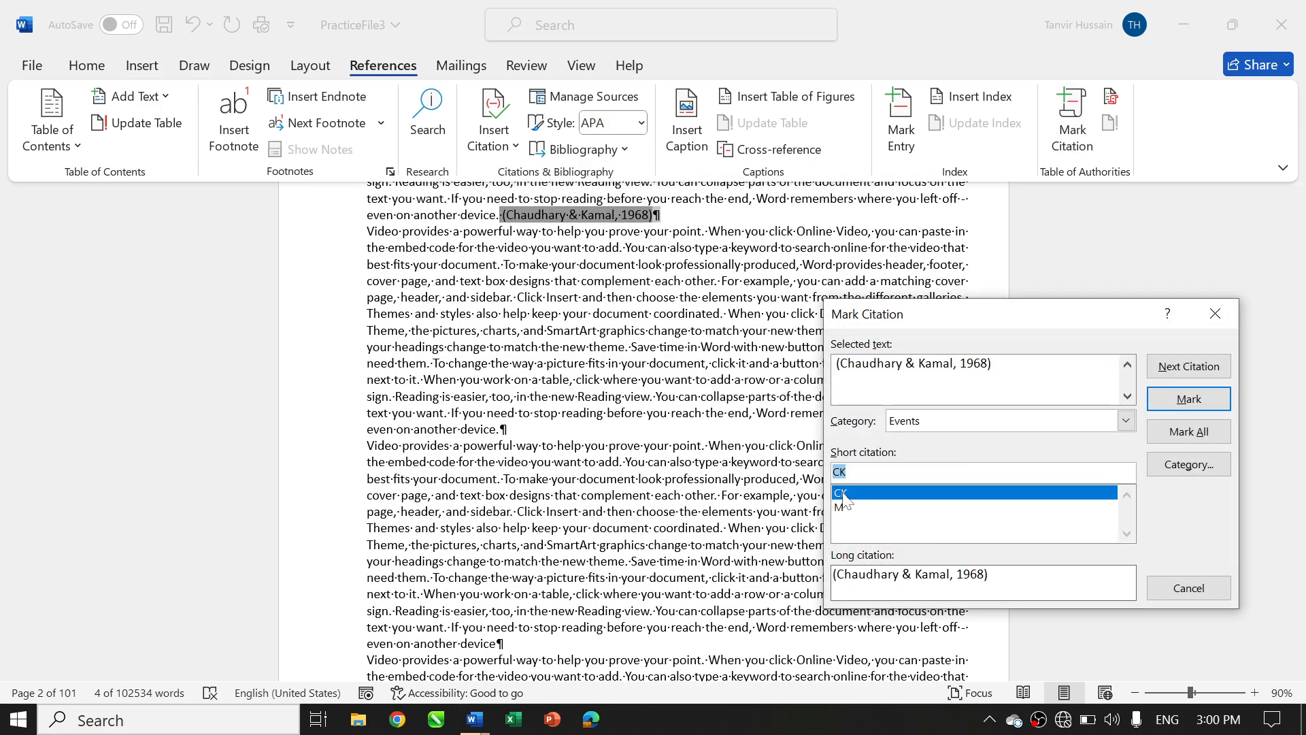
pyautogui.click(1195, 403)
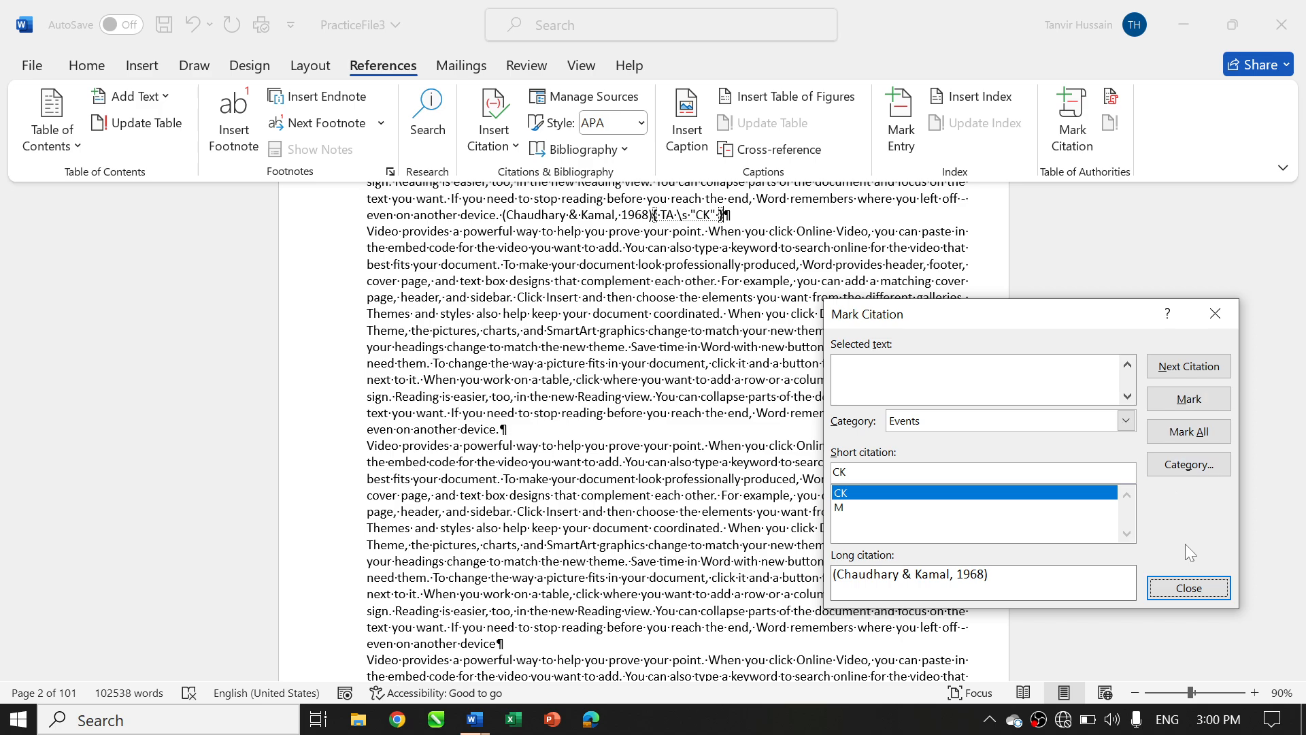
pyautogui.click(1189, 588)
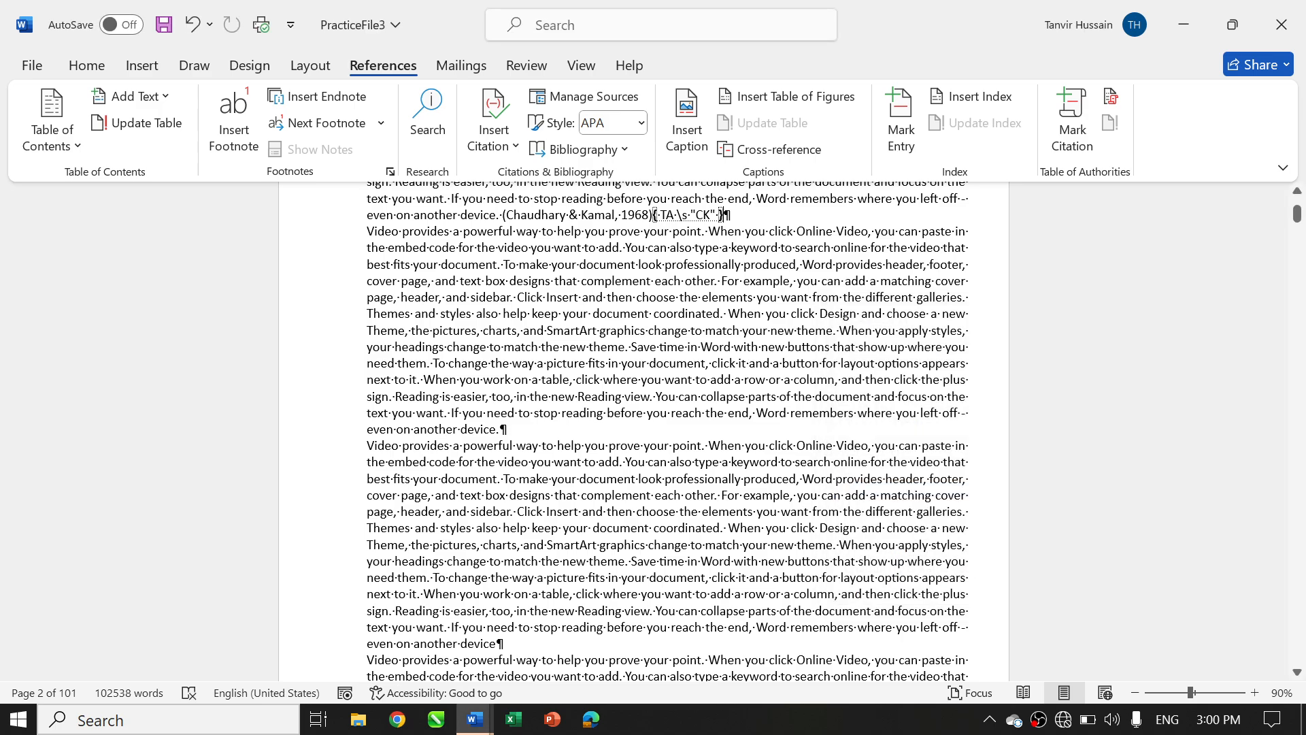
# Find the 1968 citation on page 3 and mark it with the existing short citation CK
pyautogui.scroll(-5, 667, 428)
pyautogui.scroll(8, 666, 429)
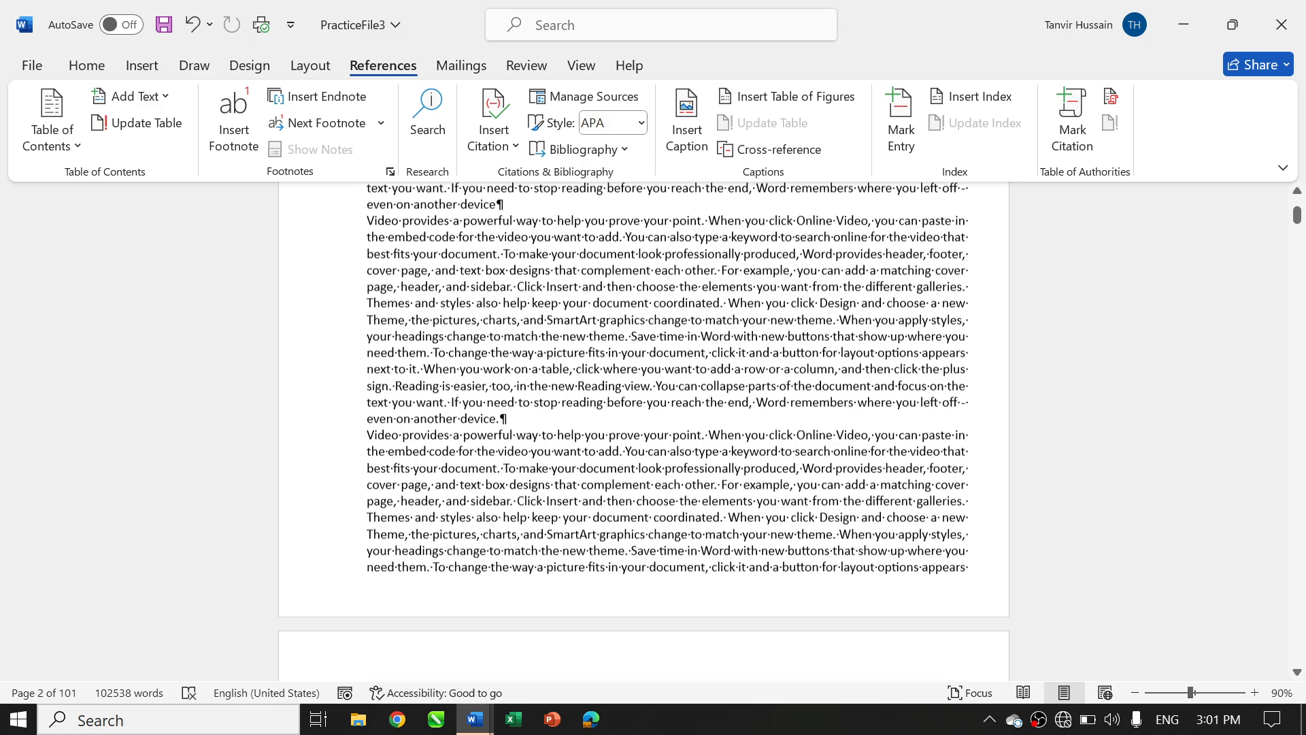
pyautogui.scroll(-3, 667, 428)
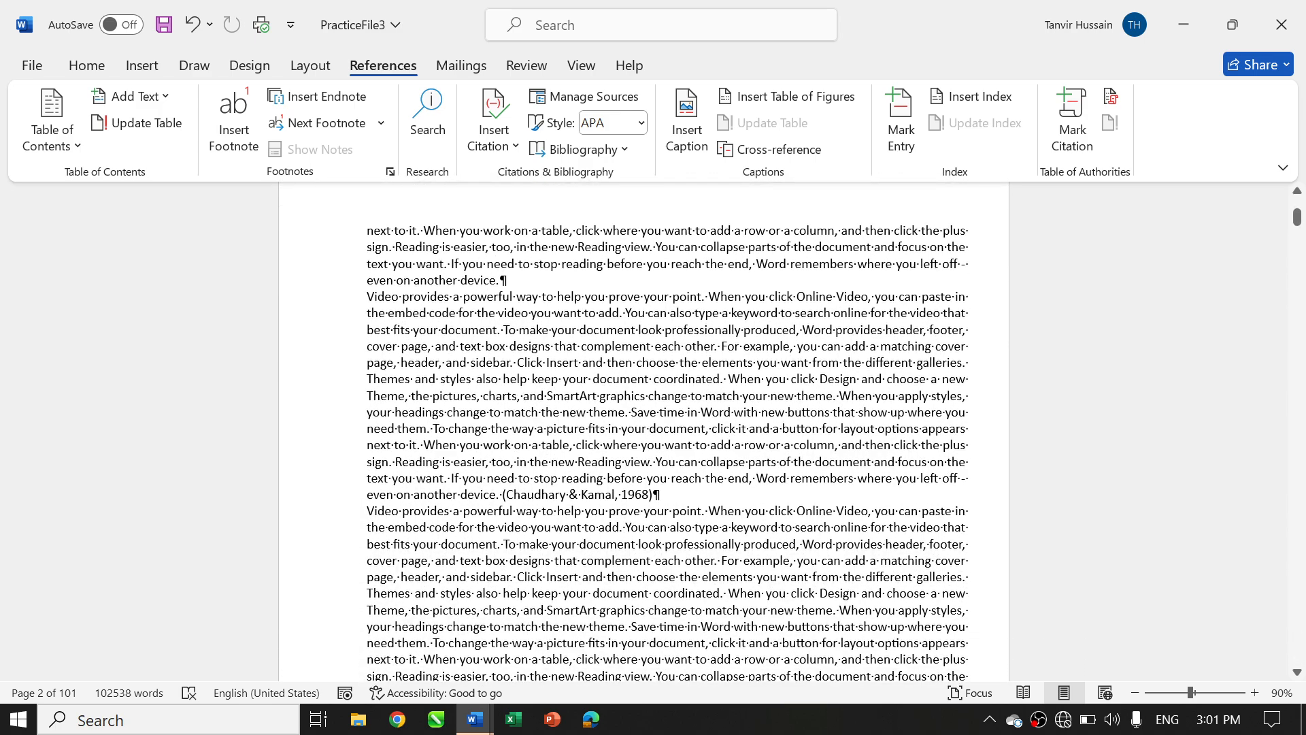
pyautogui.click(577, 494)
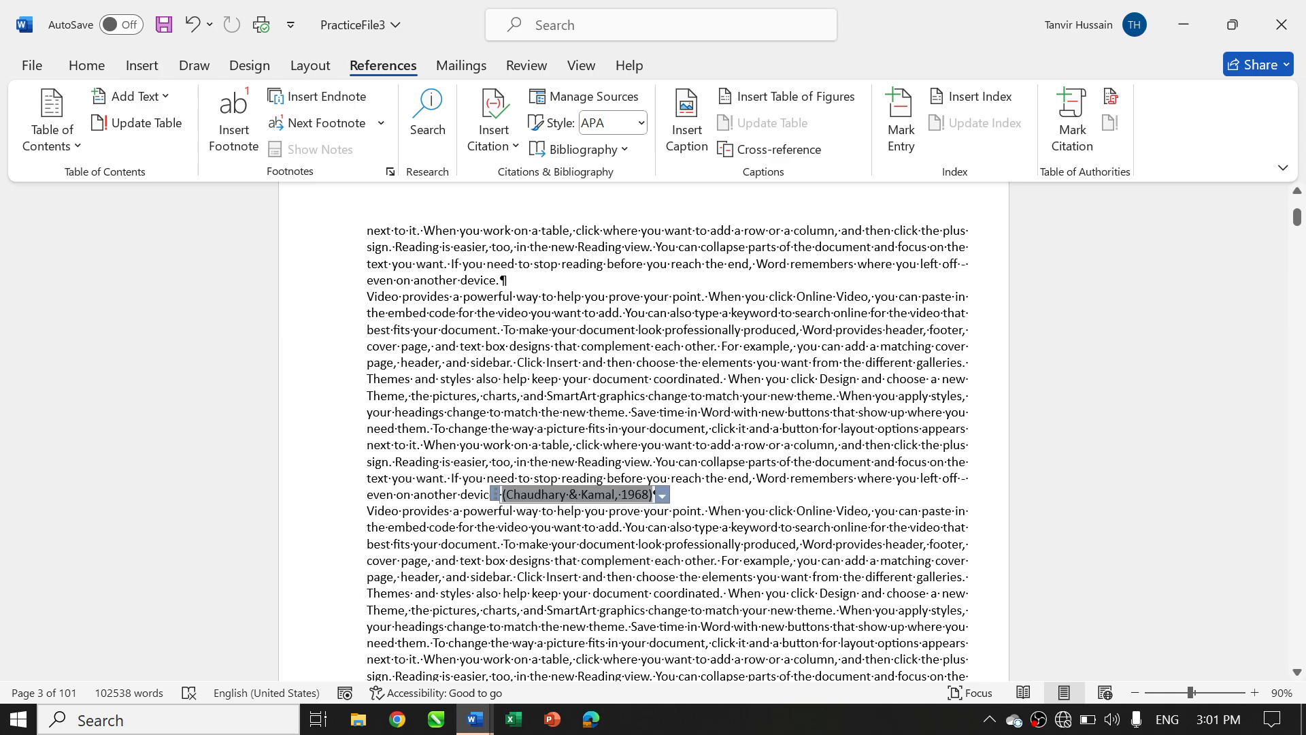
pyautogui.click(1072, 129)
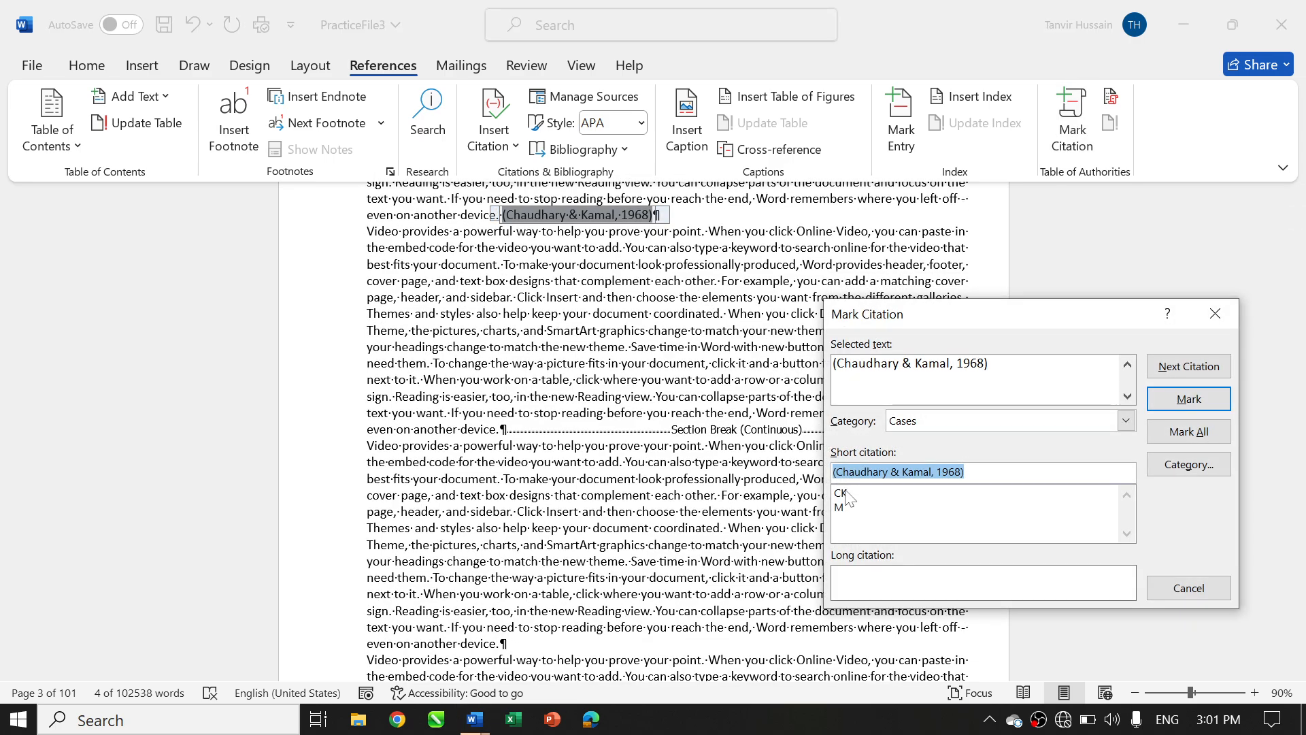
pyautogui.click(841, 493)
pyautogui.click(1191, 398)
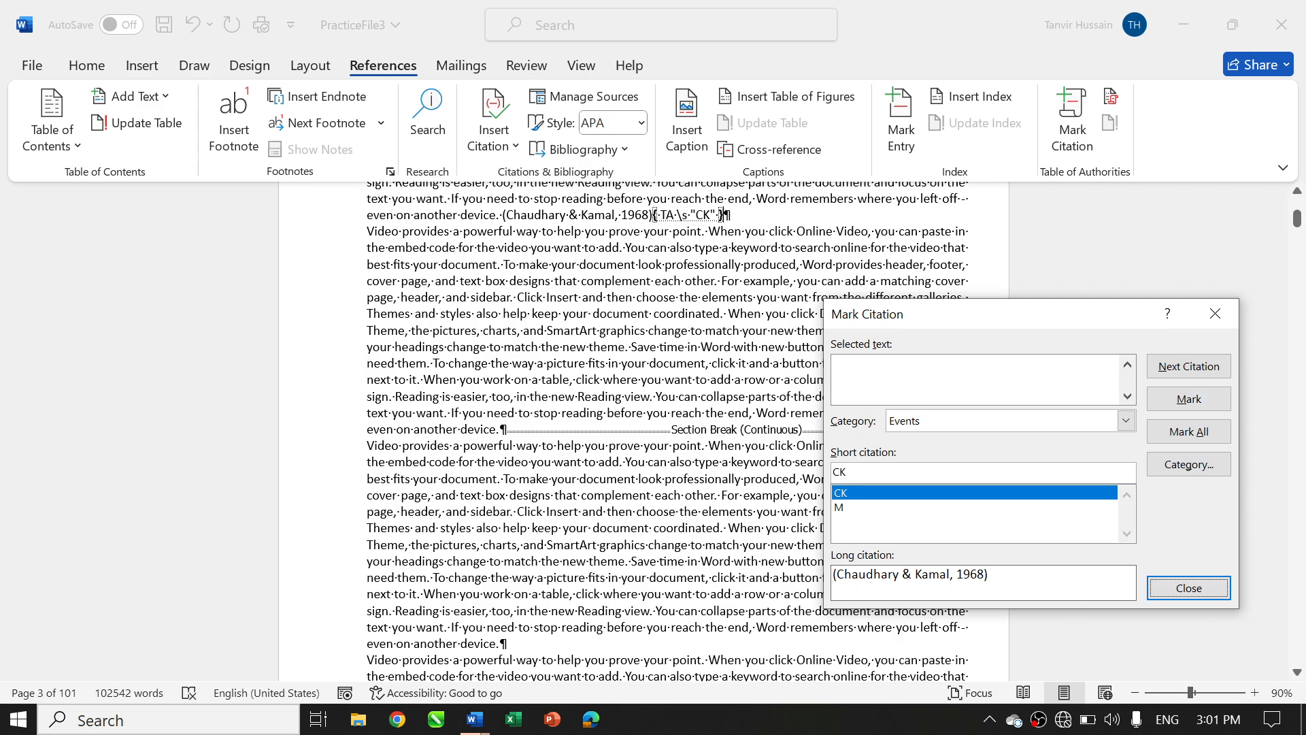
# Close the dialog, then mark the 1968 citation on page 4 with the existing short citation CK
pyautogui.click(1202, 589)
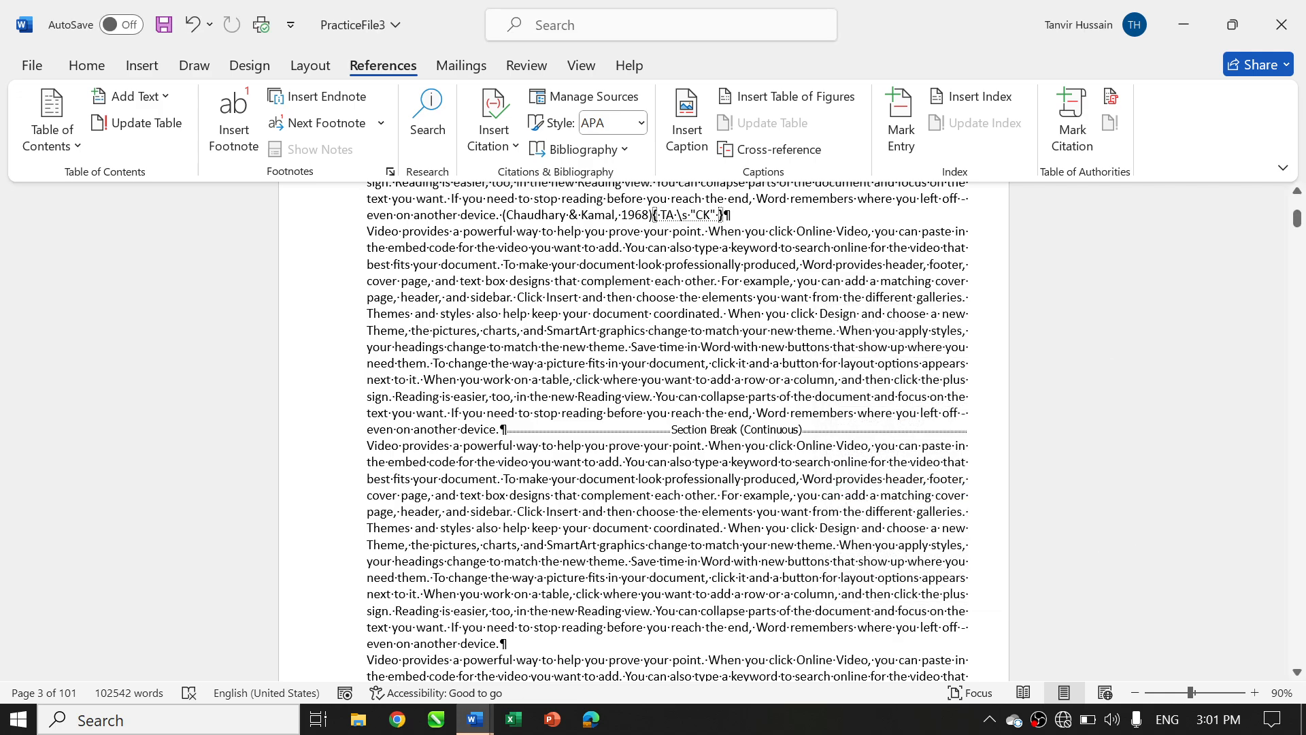
pyautogui.scroll(-9, 666, 431)
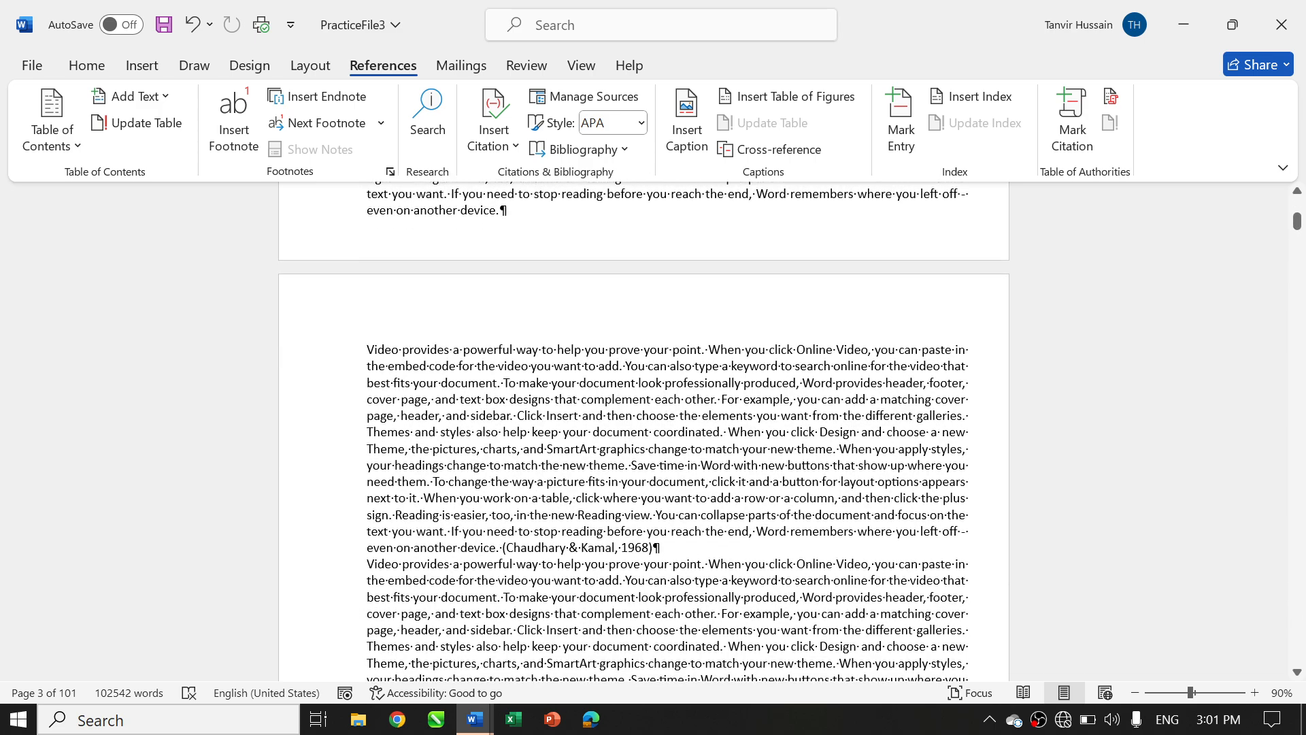
pyautogui.moveTo(502, 548); pyautogui.dragTo(659, 549)
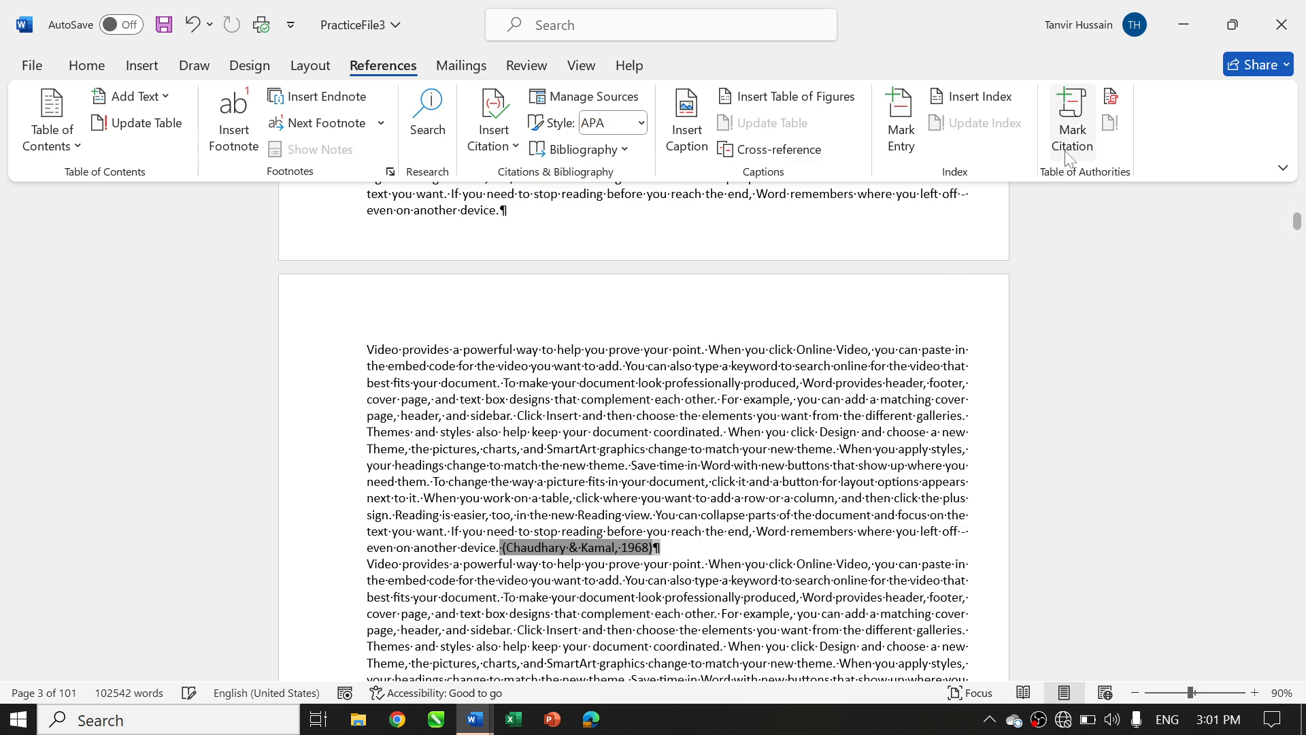
pyautogui.click(1072, 122)
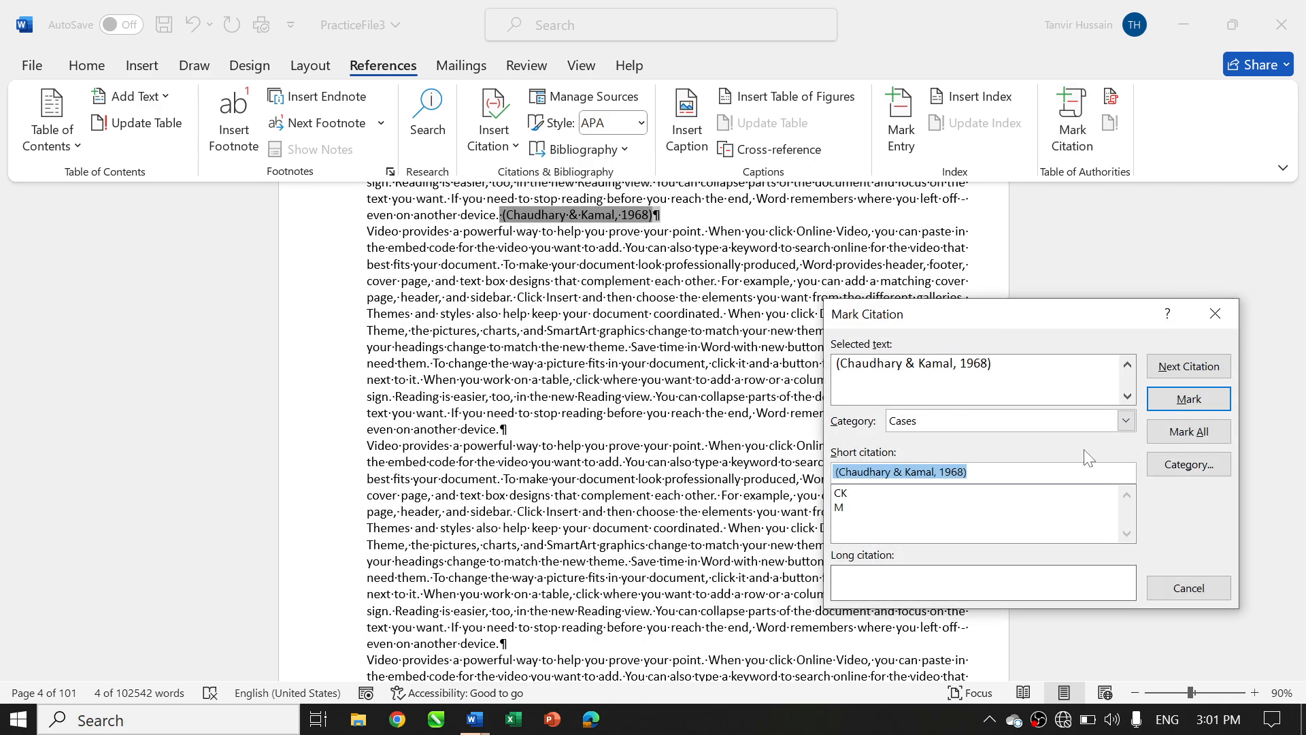
pyautogui.click(1119, 420)
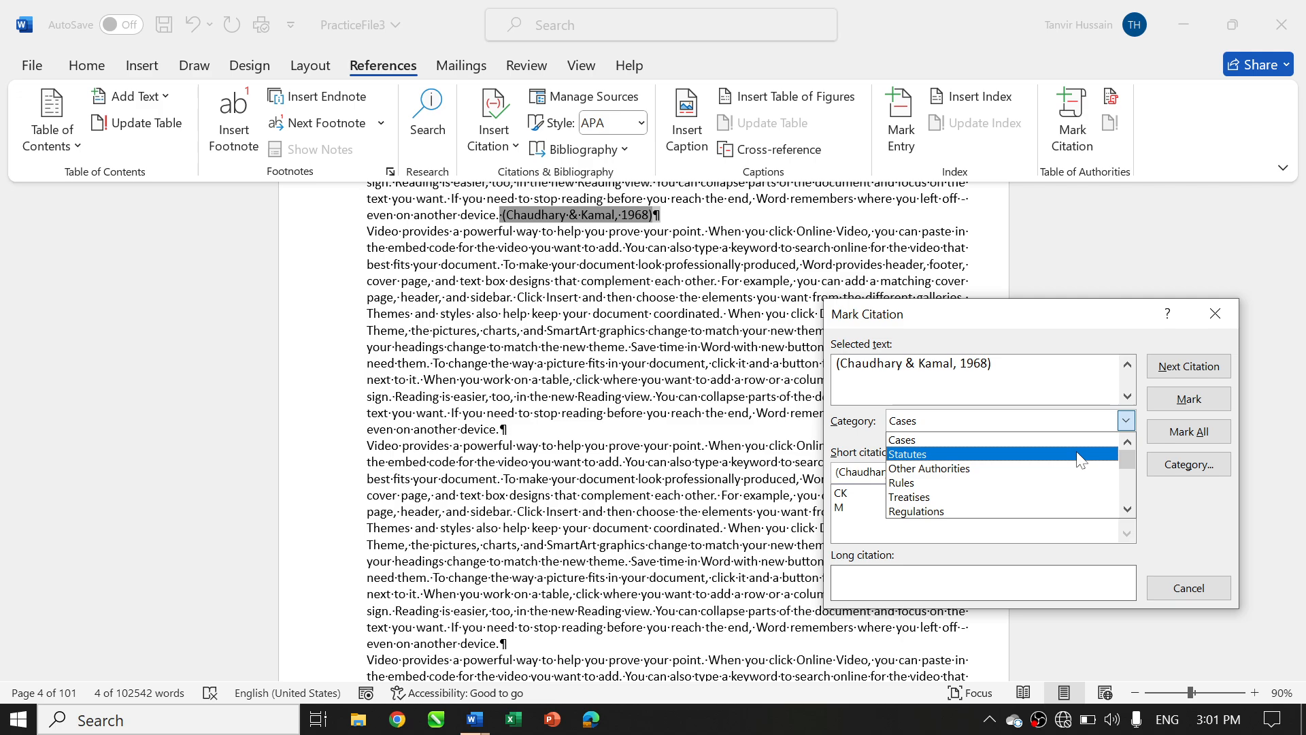
pyautogui.click(1020, 440)
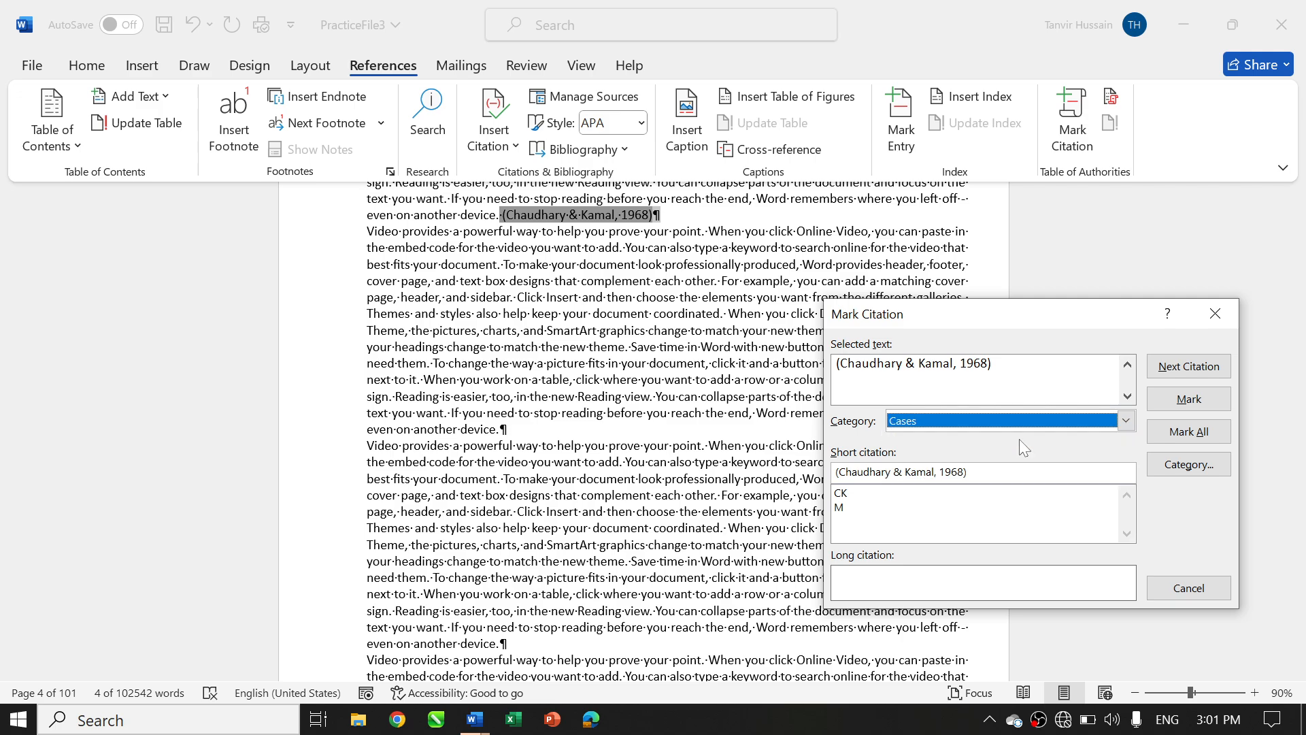
pyautogui.click(1190, 400)
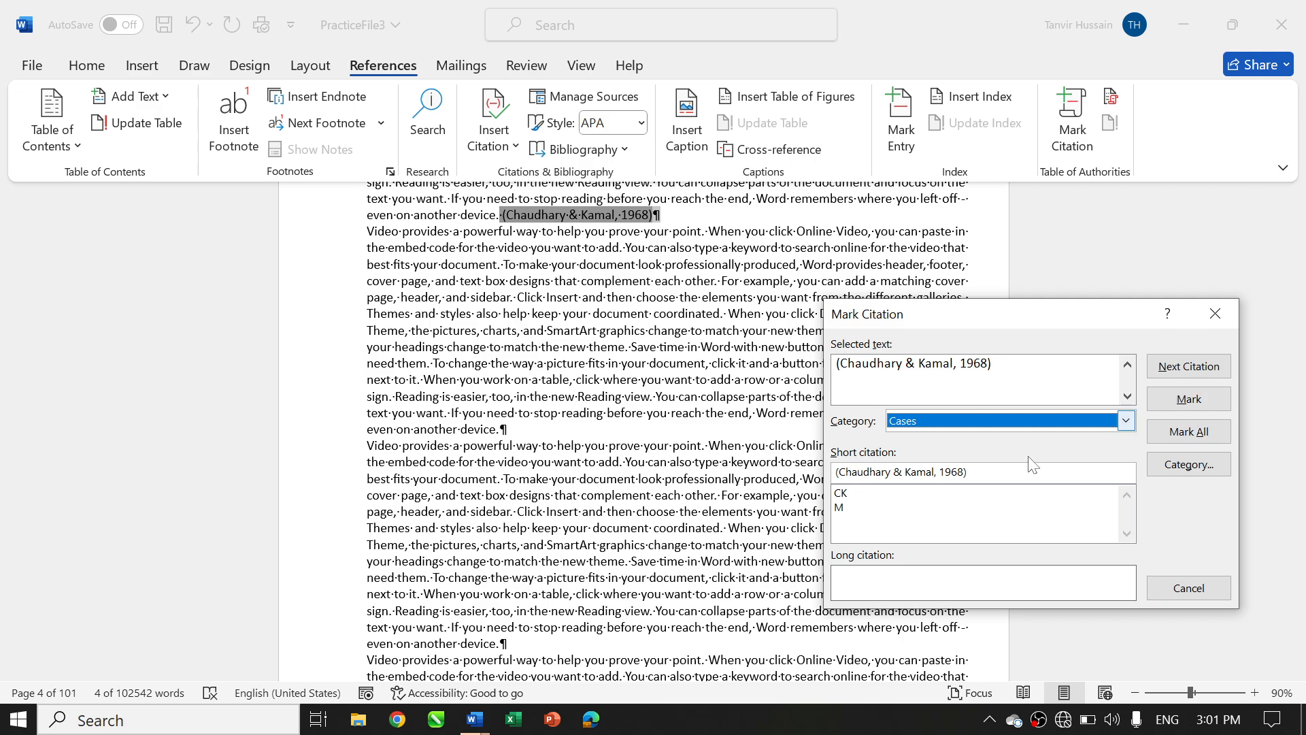
pyautogui.click(839, 492)
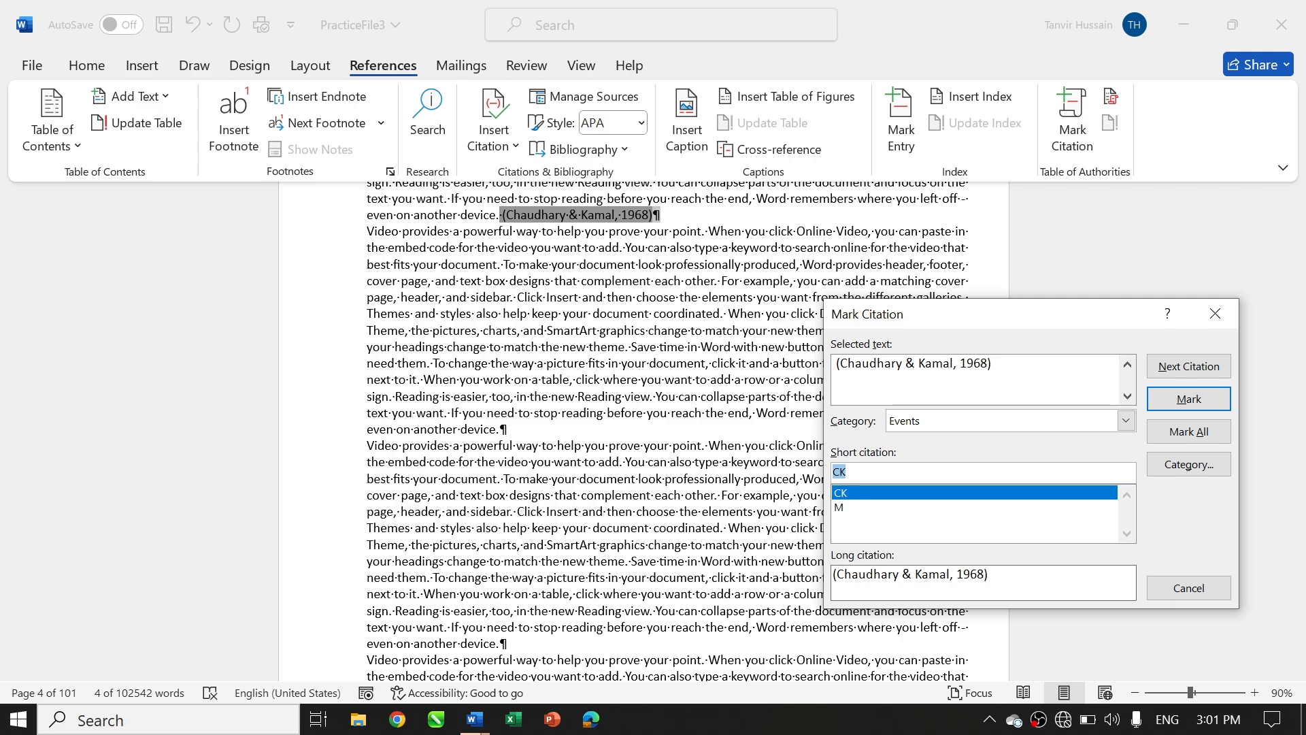
pyautogui.click(1172, 400)
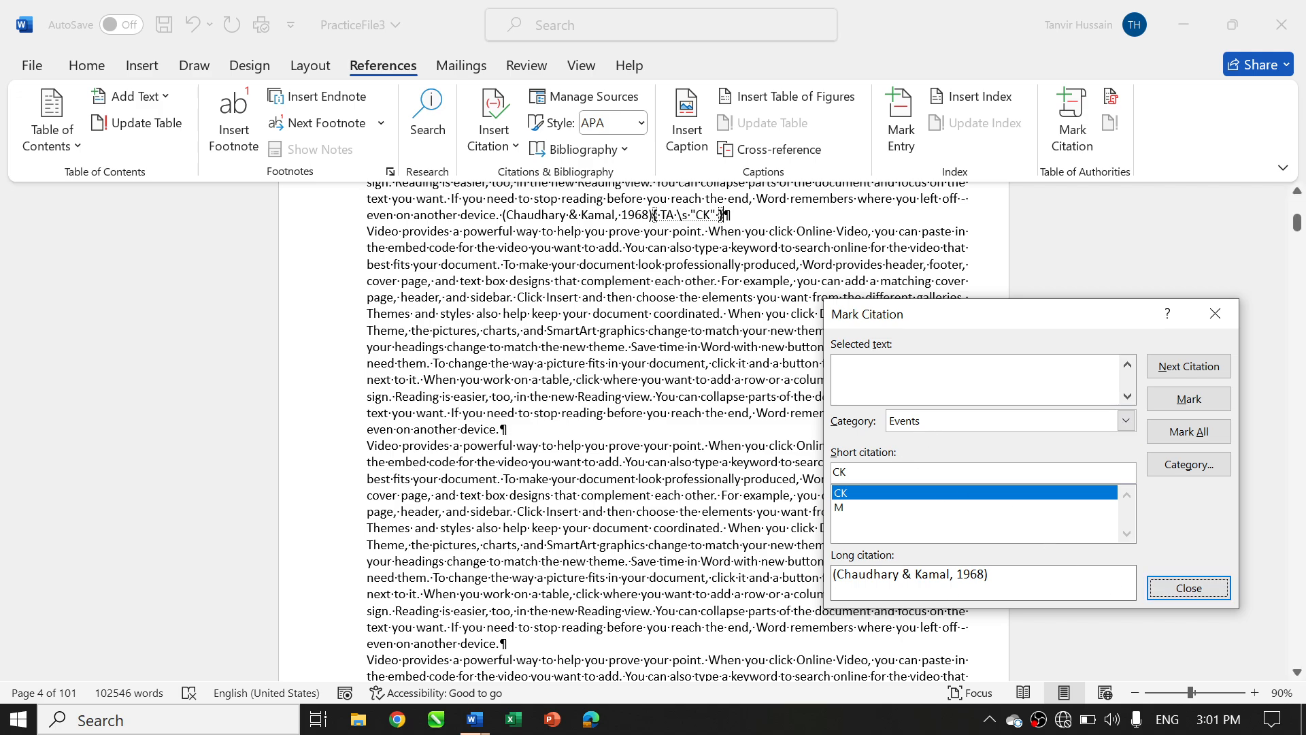
# Find the 1968 citation on page 5 and mark it with the existing short citation CK
pyautogui.click(729, 215)
pyautogui.scroll(-1, 729, 216)
pyautogui.scroll(-10, 721, 188)
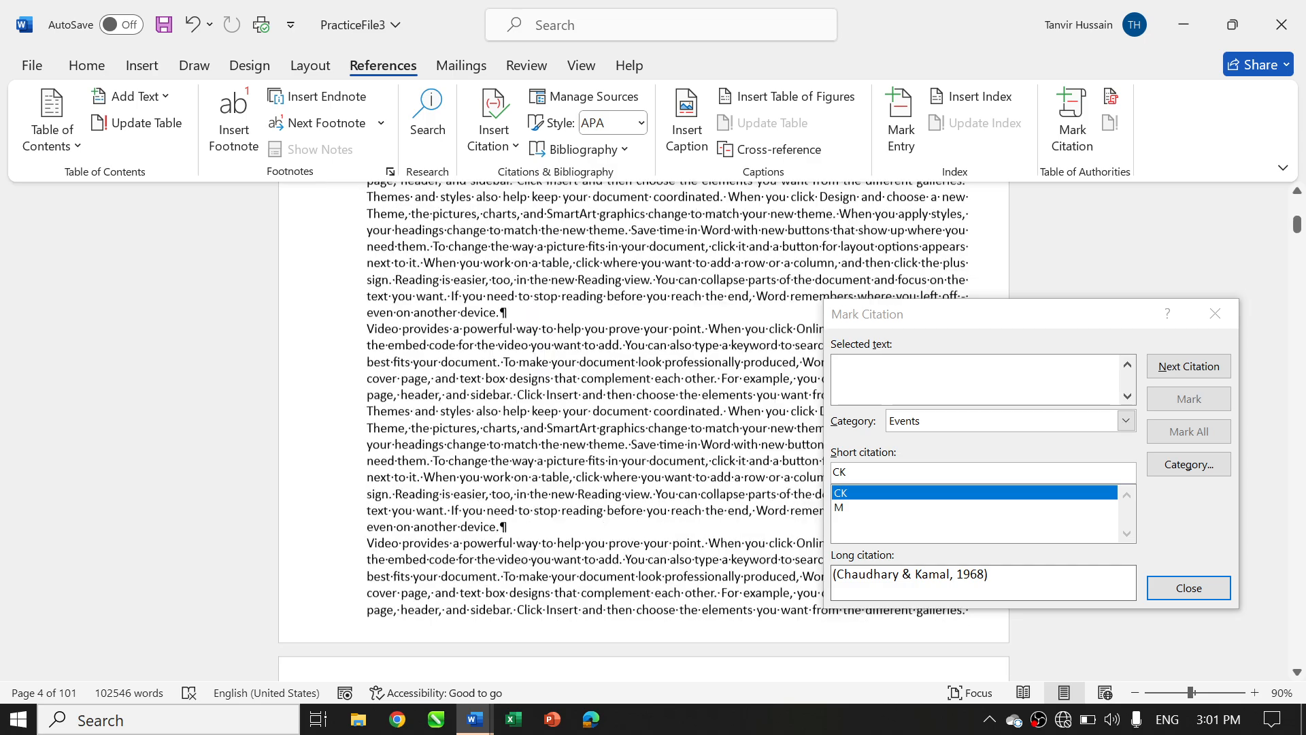
pyautogui.scroll(-8, 667, 432)
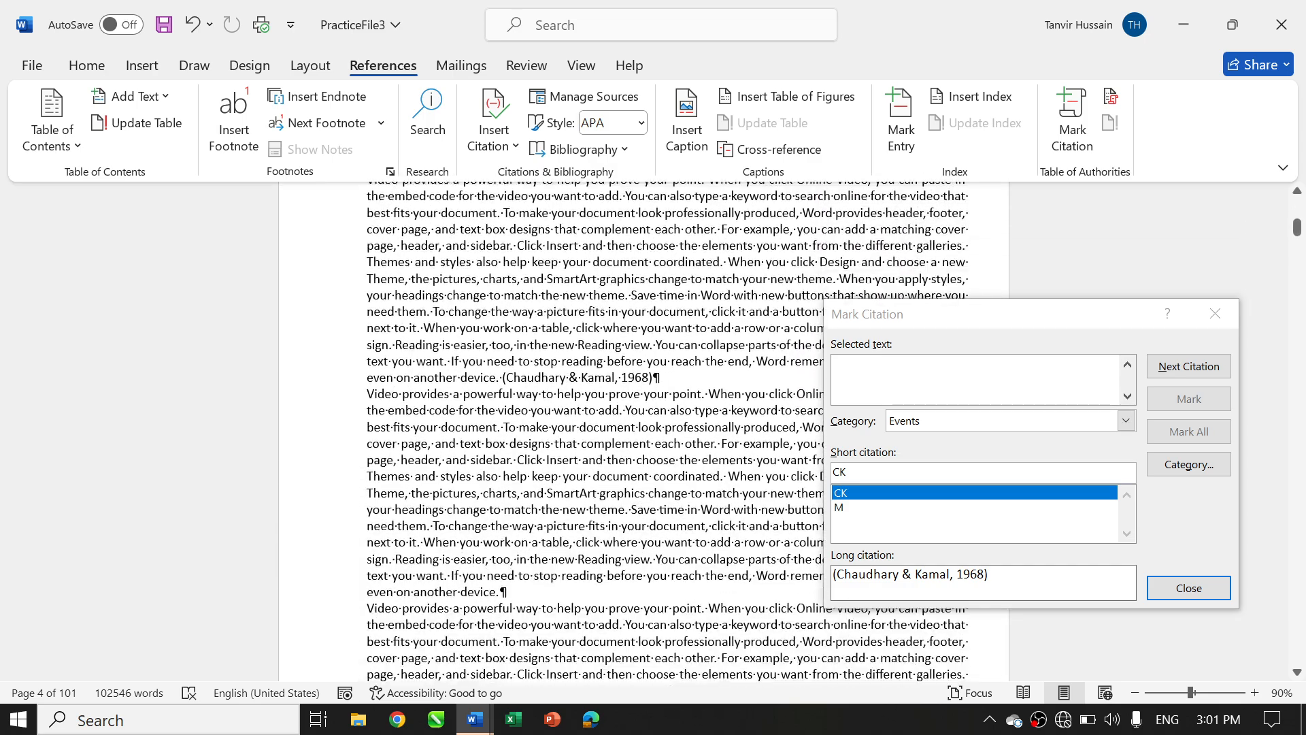
pyautogui.scroll(5, 644, 431)
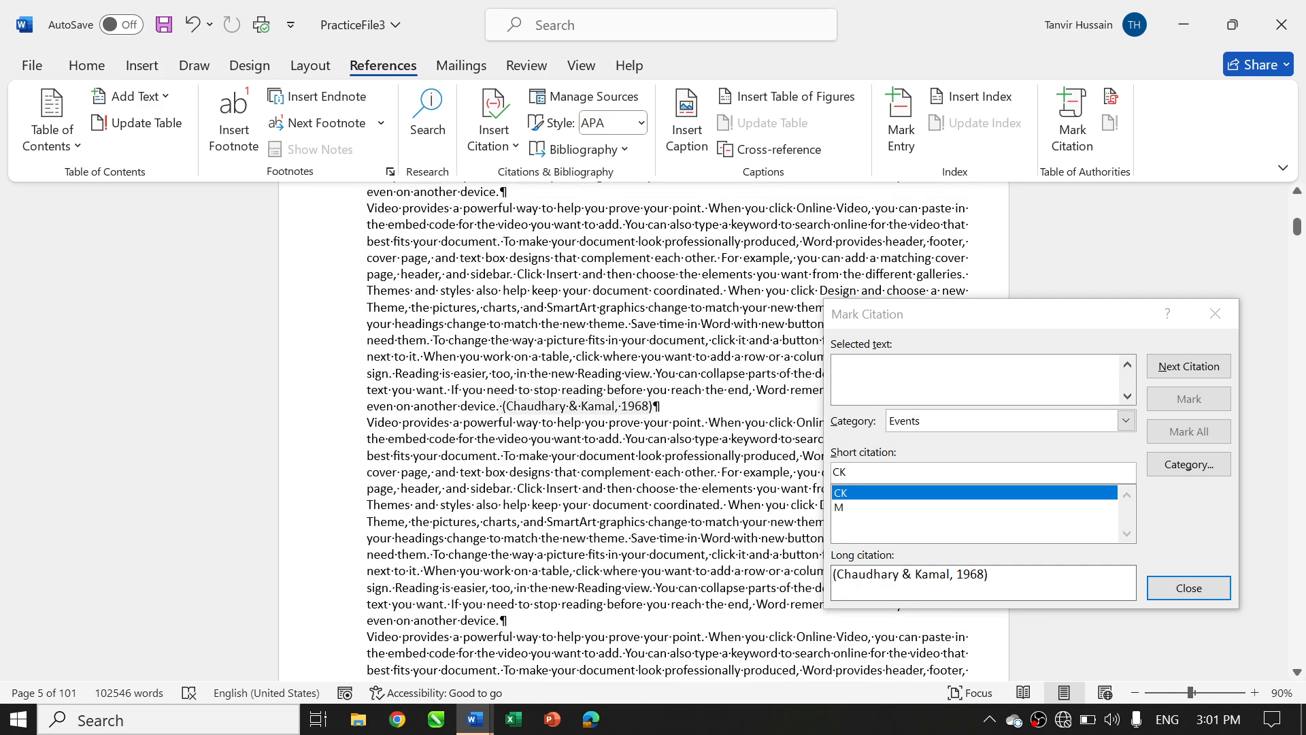
pyautogui.moveTo(655, 405); pyautogui.dragTo(500, 406)
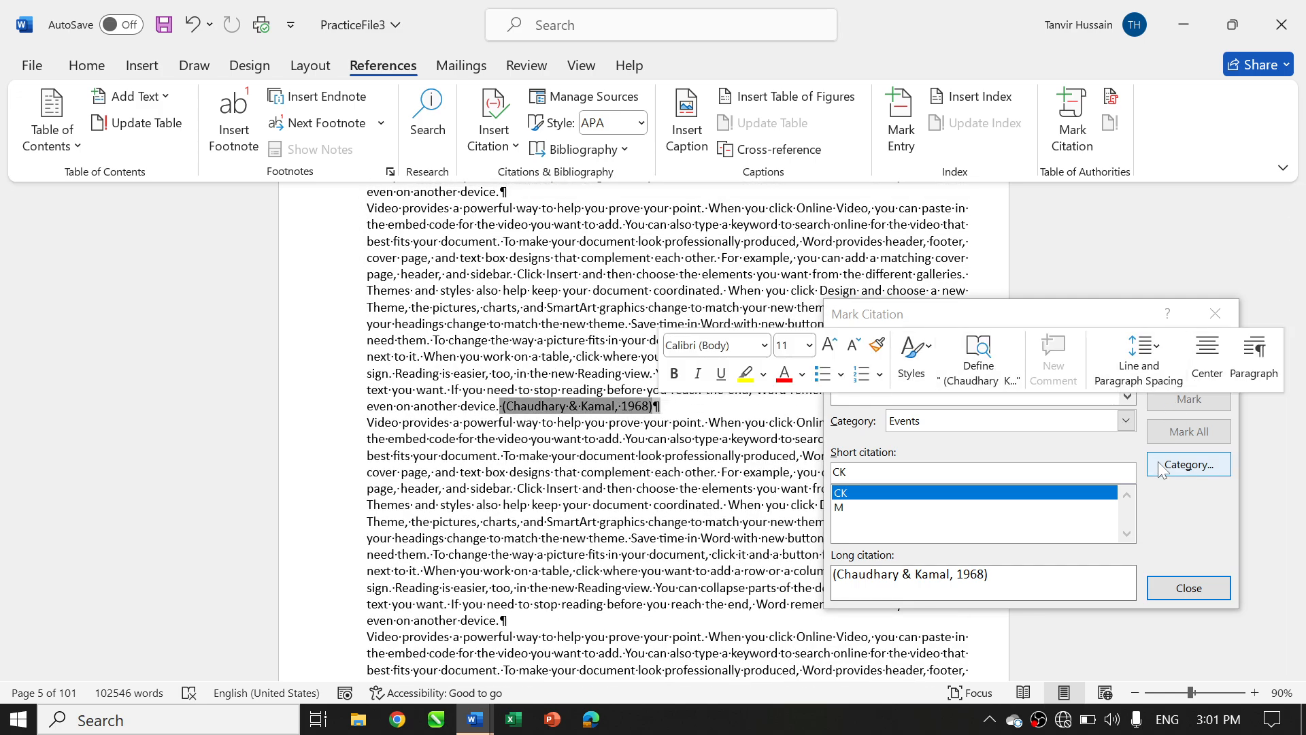
pyautogui.click(1194, 513)
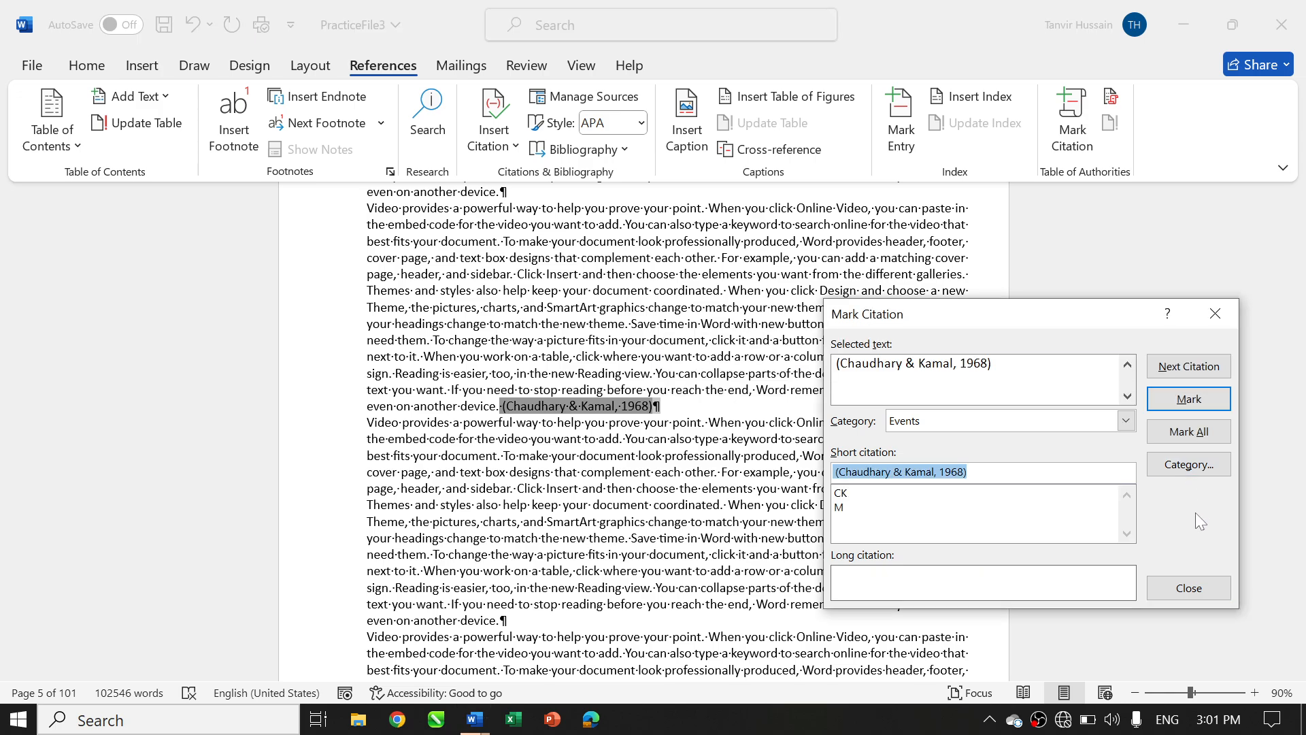
pyautogui.click(840, 499)
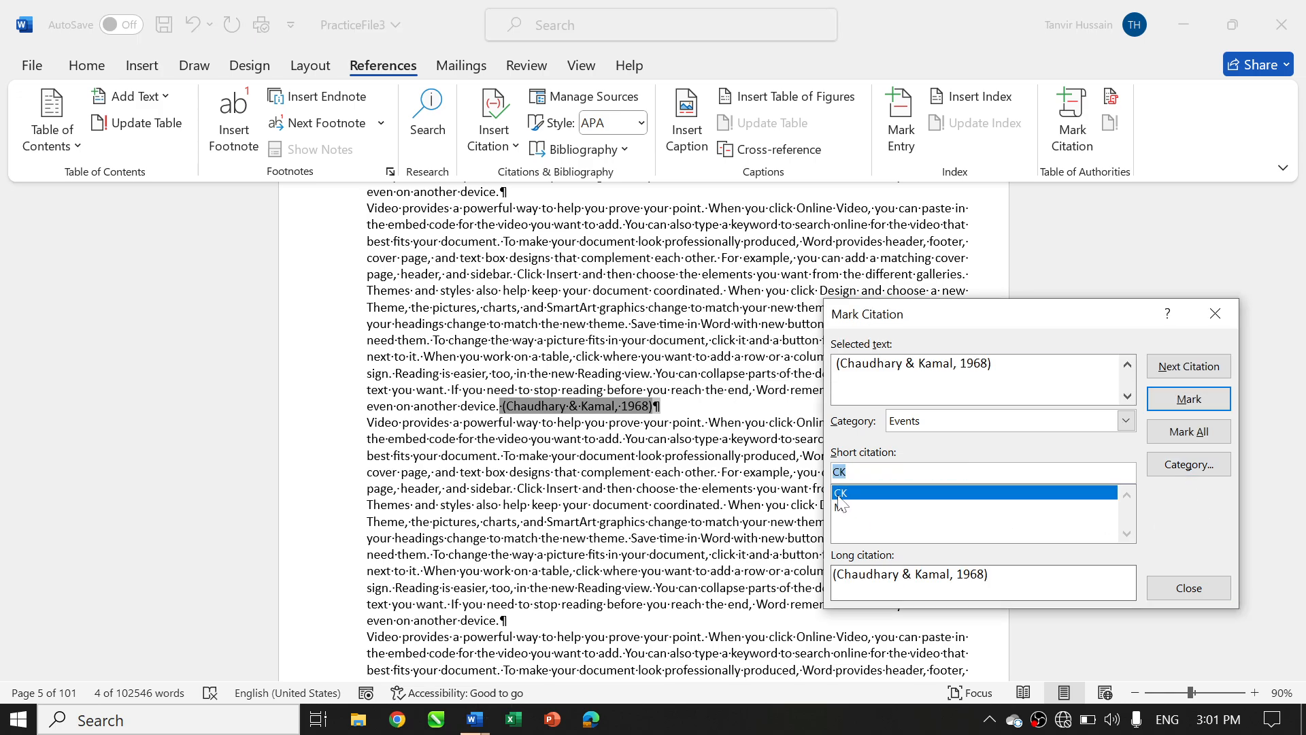
pyautogui.click(1190, 400)
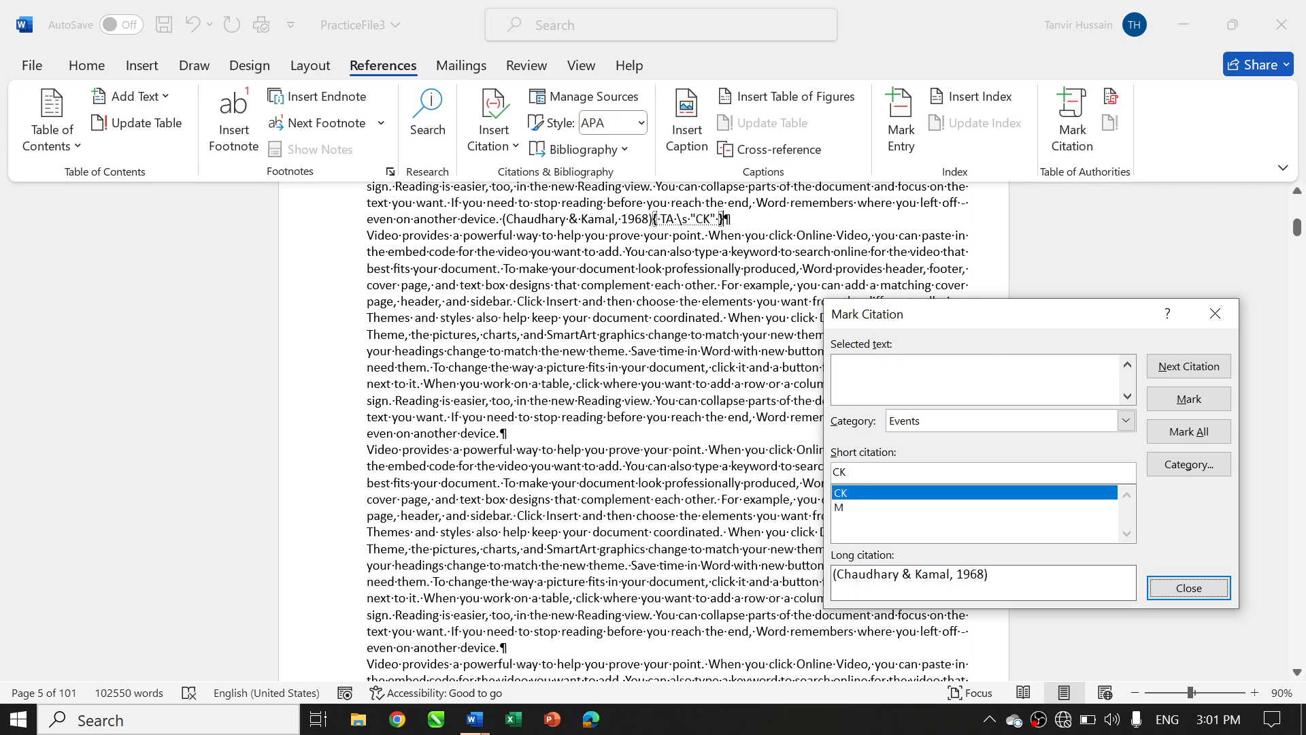
# Find the first Urdu 2021 citation on page 8 and mark it under Events with the short citation KK
pyautogui.click(680, 351)
pyautogui.scroll(-10, 680, 351)
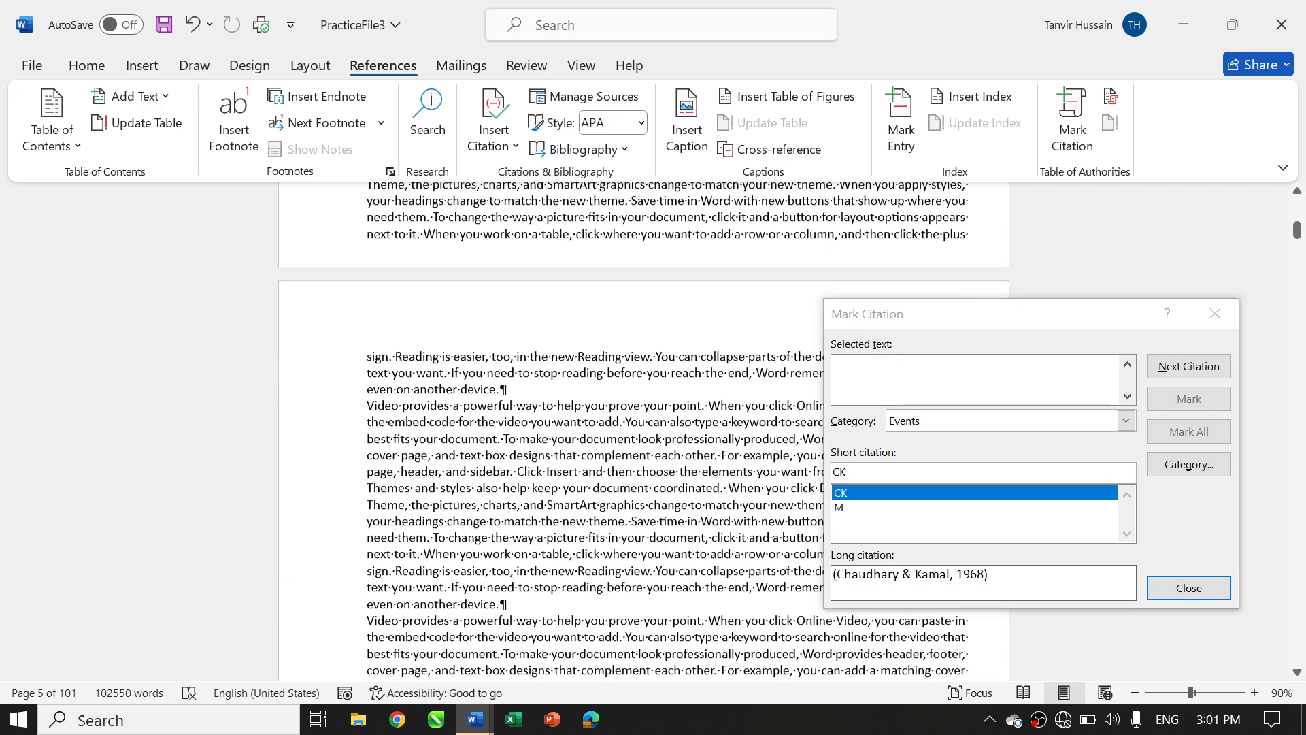
pyautogui.scroll(-10, 680, 351)
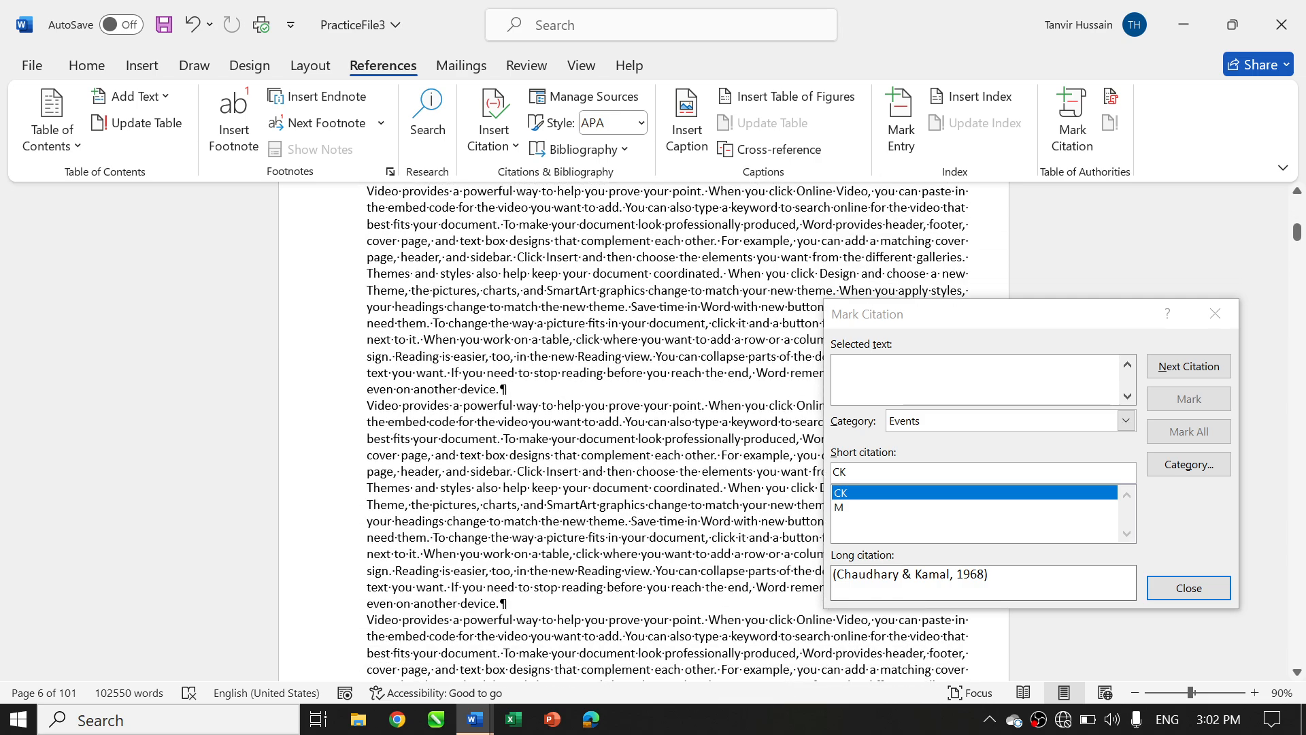
pyautogui.scroll(-5, 681, 351)
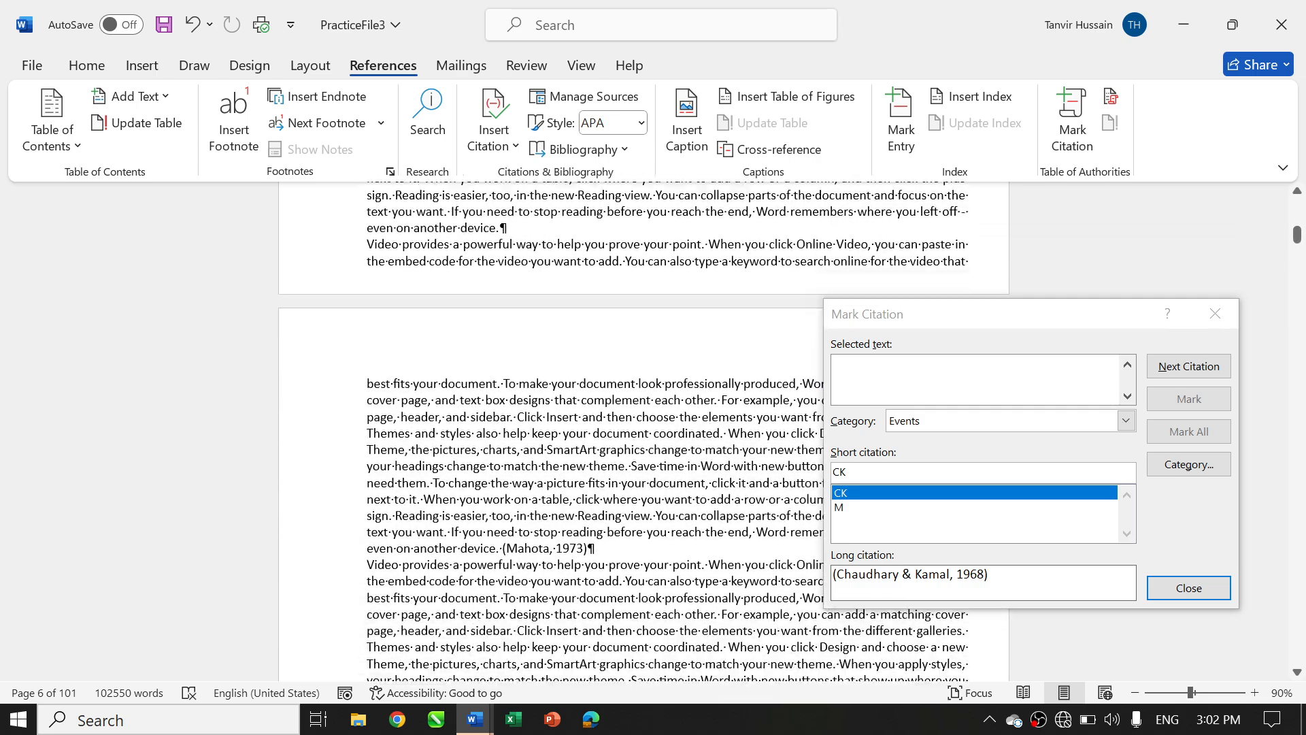
pyautogui.scroll(-10, 681, 351)
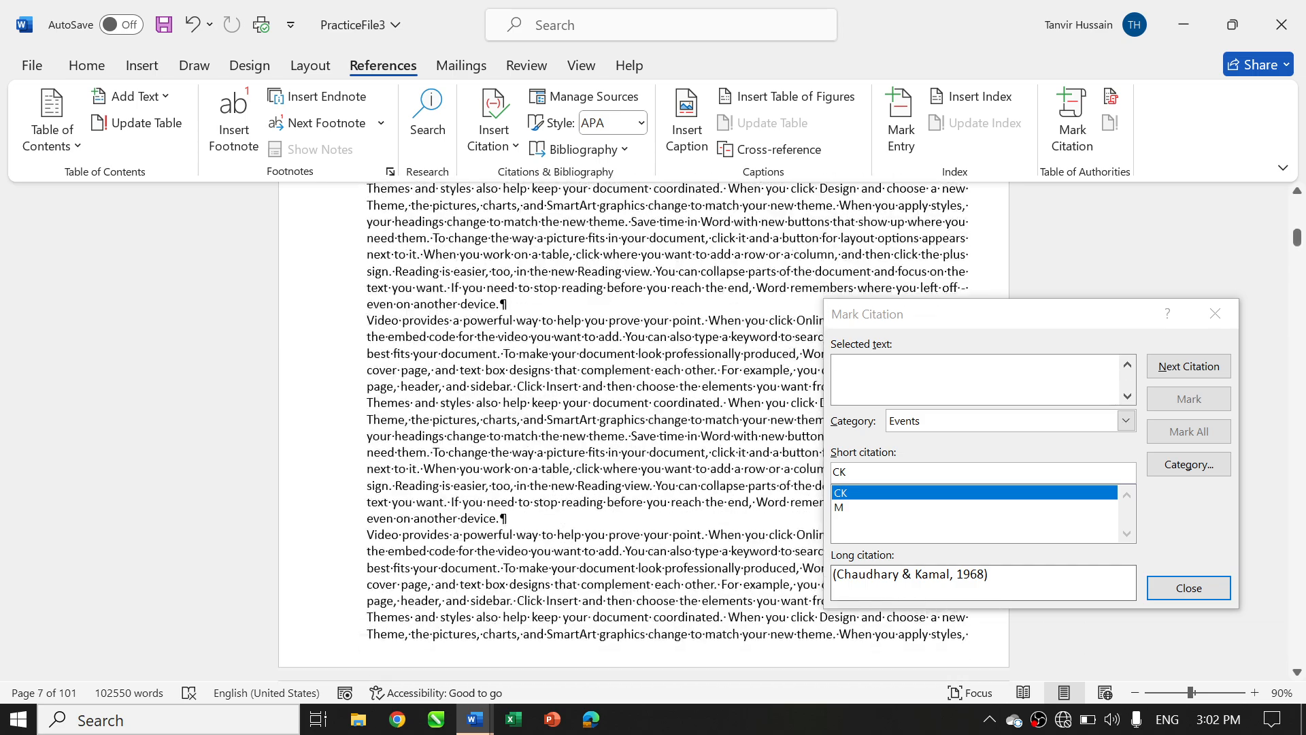
pyautogui.scroll(-10, 680, 351)
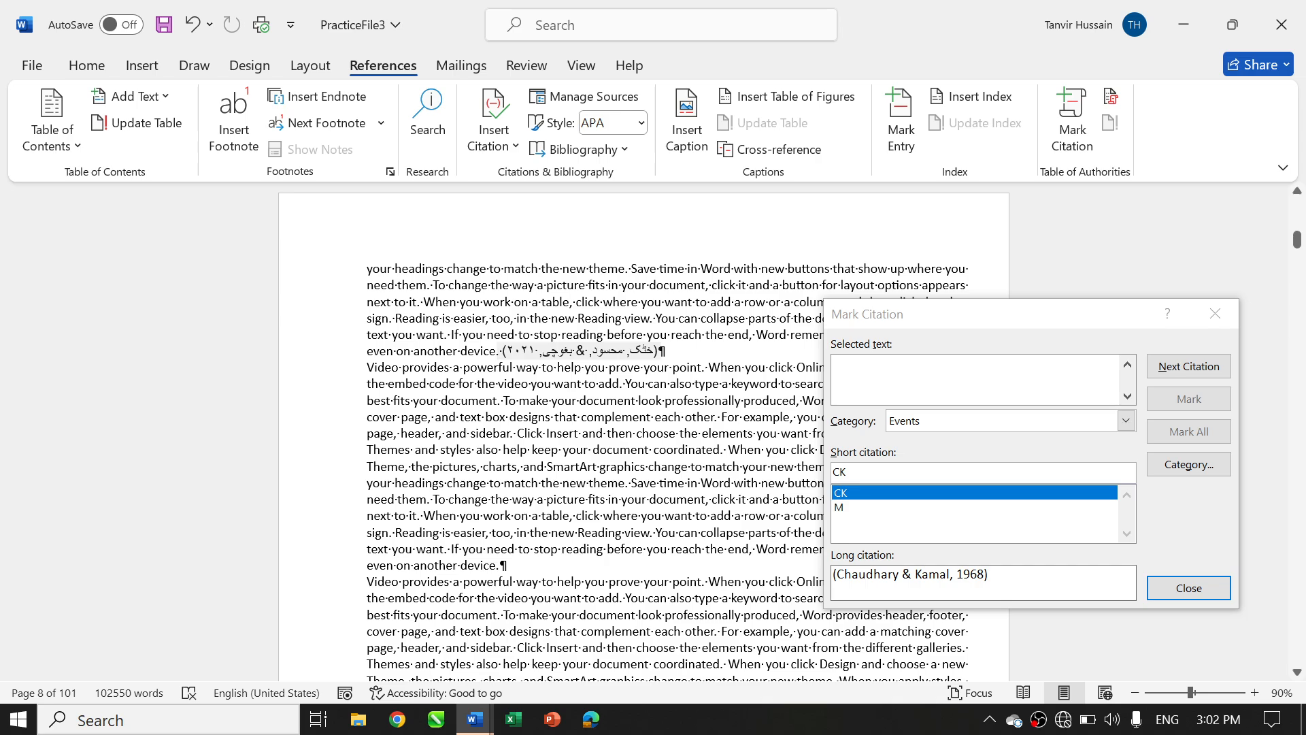
pyautogui.click(579, 351)
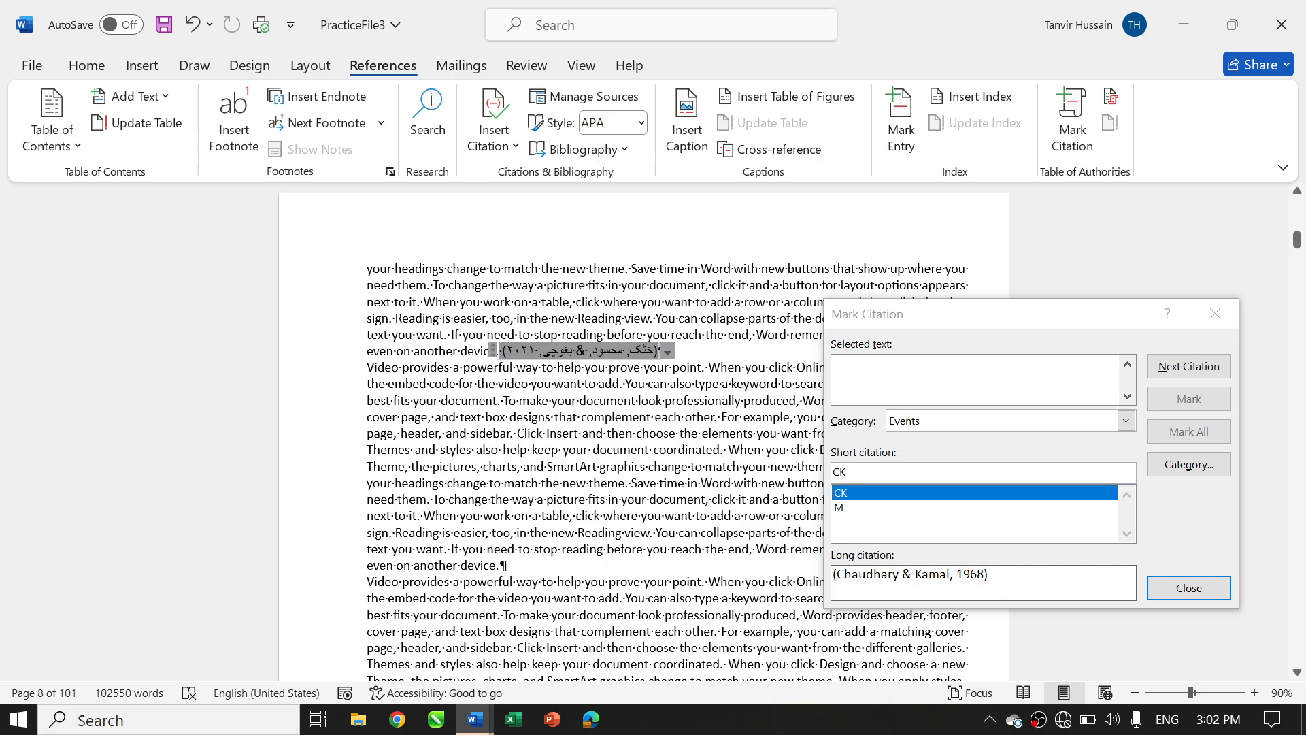
pyautogui.moveTo(502, 351); pyautogui.dragTo(661, 351)
pyautogui.click(1183, 513)
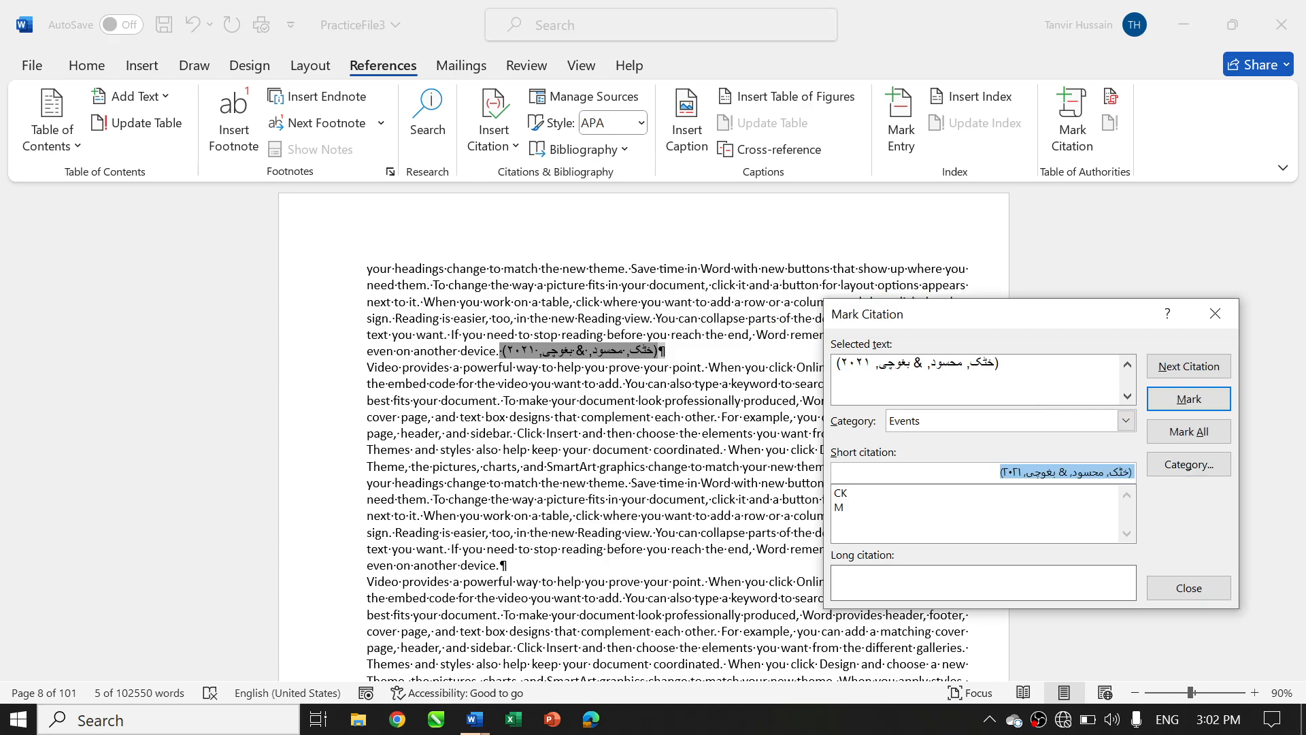
pyautogui.write('KK')
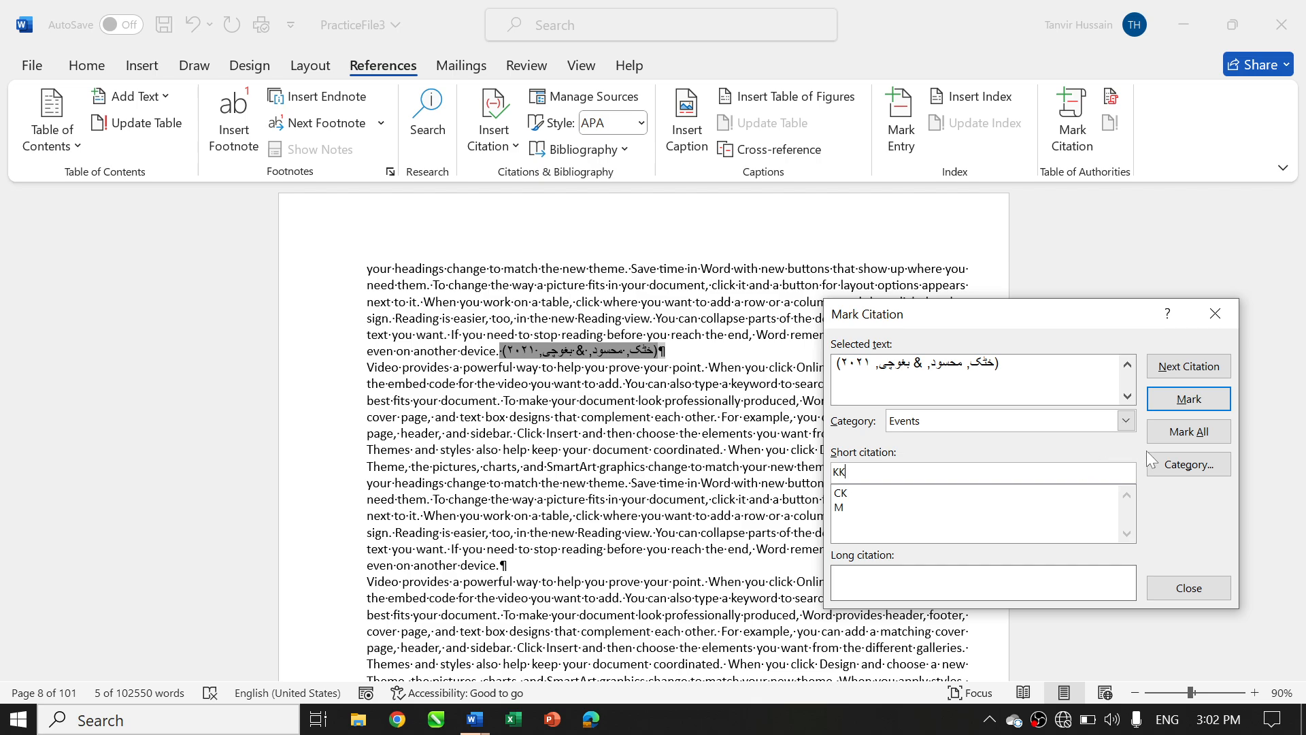
pyautogui.click(1189, 401)
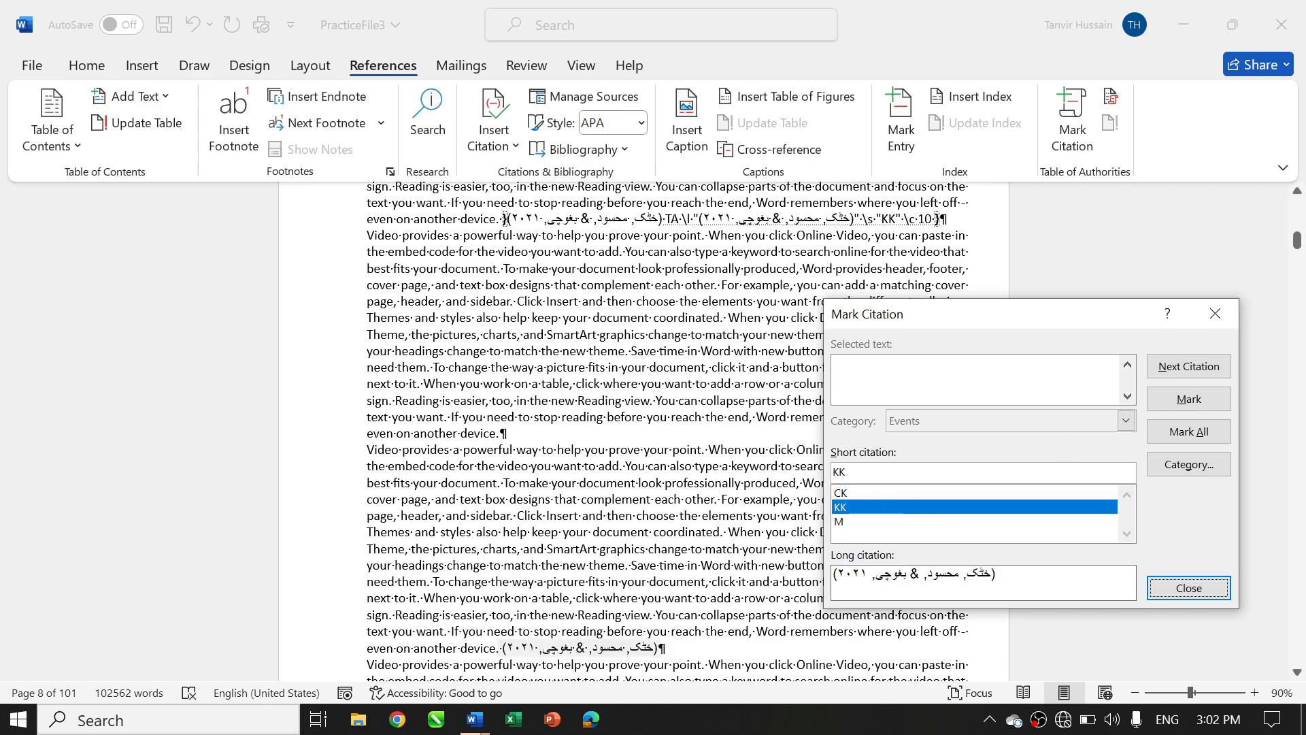
# Mark the second Urdu 2021 citation further down page 8 with the existing short citation KK, and close the dialog
pyautogui.click(501, 648)
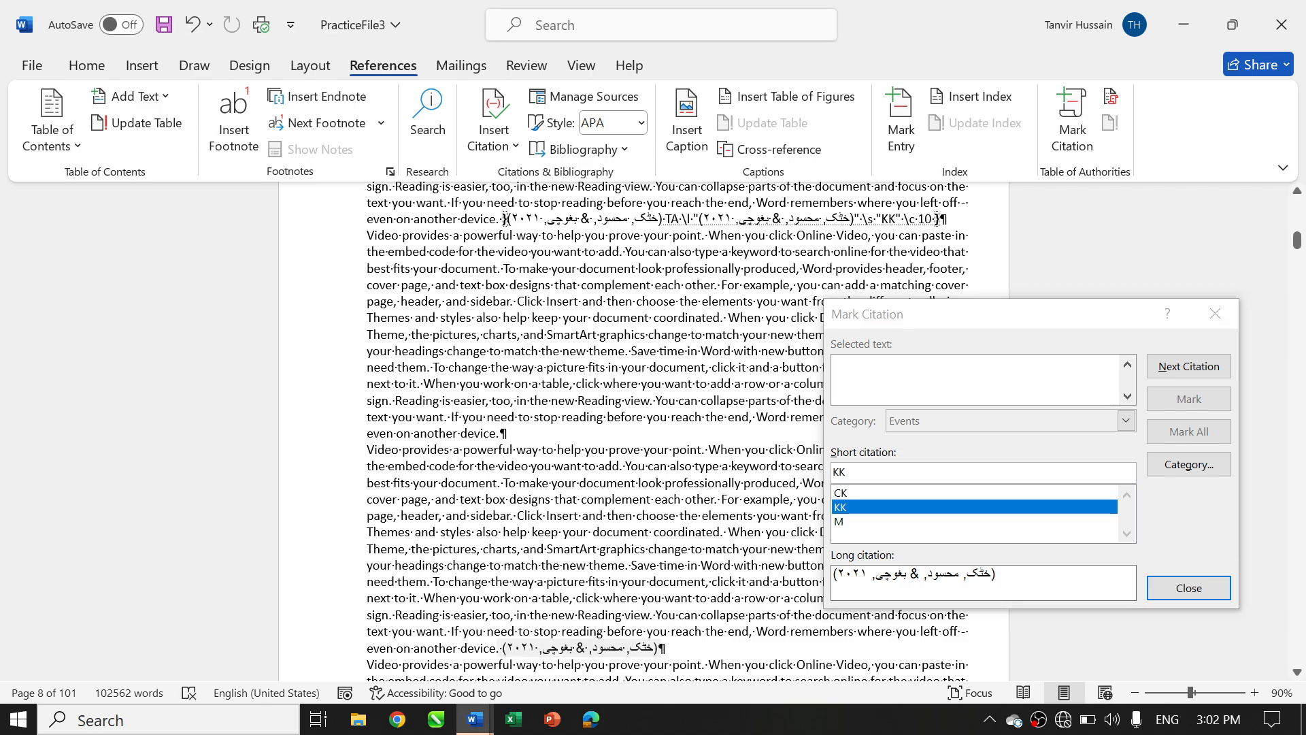
pyautogui.click(580, 648)
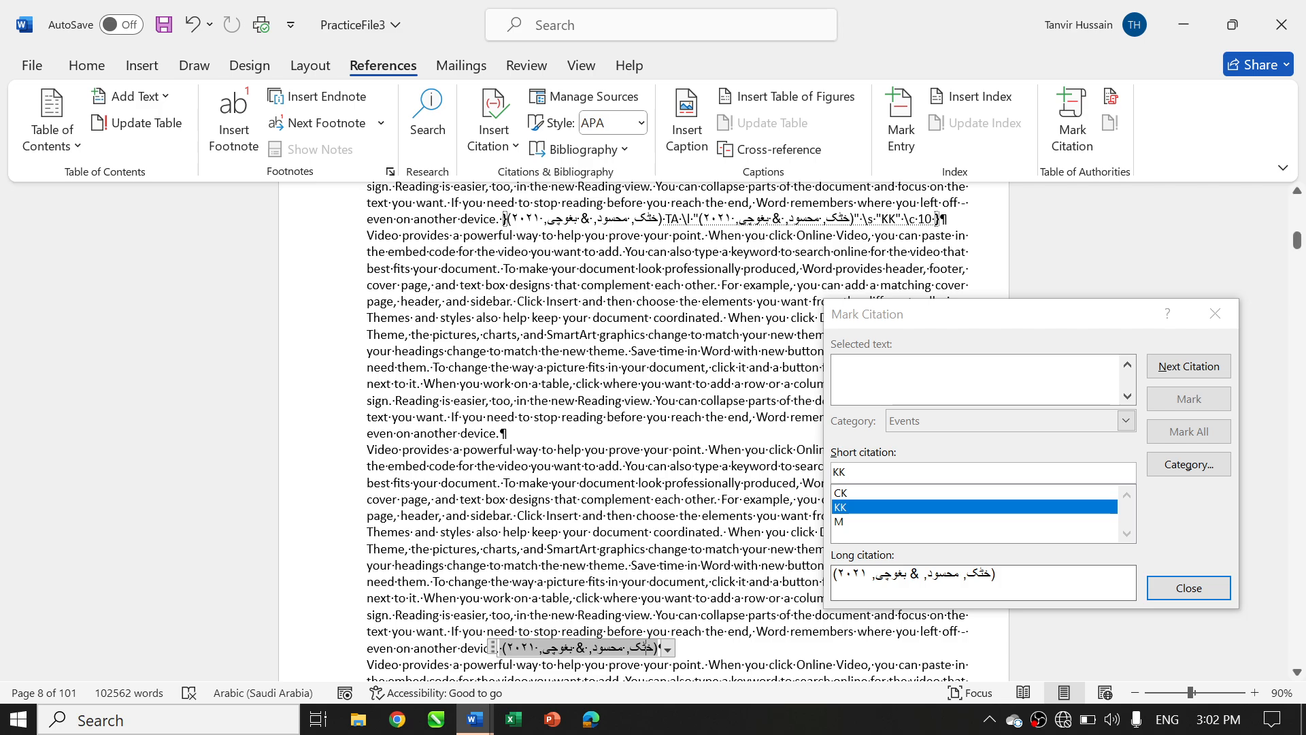
pyautogui.moveTo(501, 648); pyautogui.dragTo(665, 650)
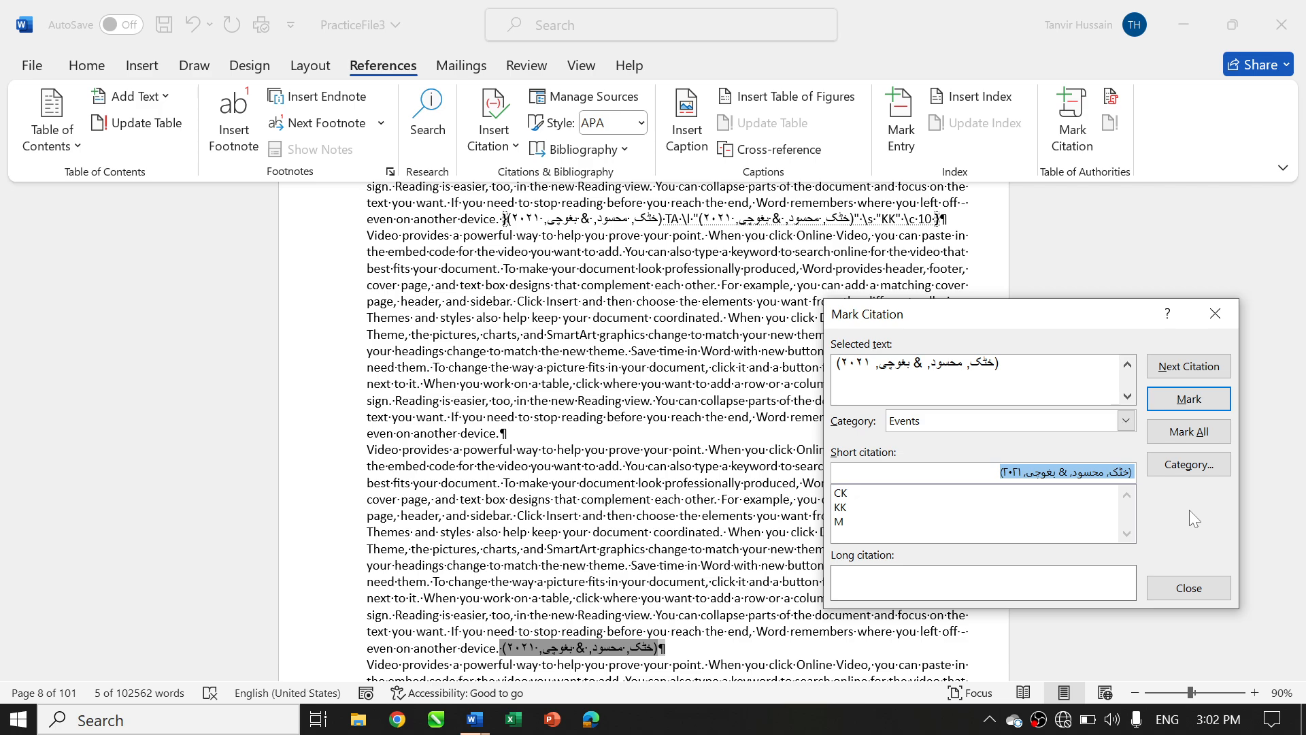
pyautogui.click(840, 508)
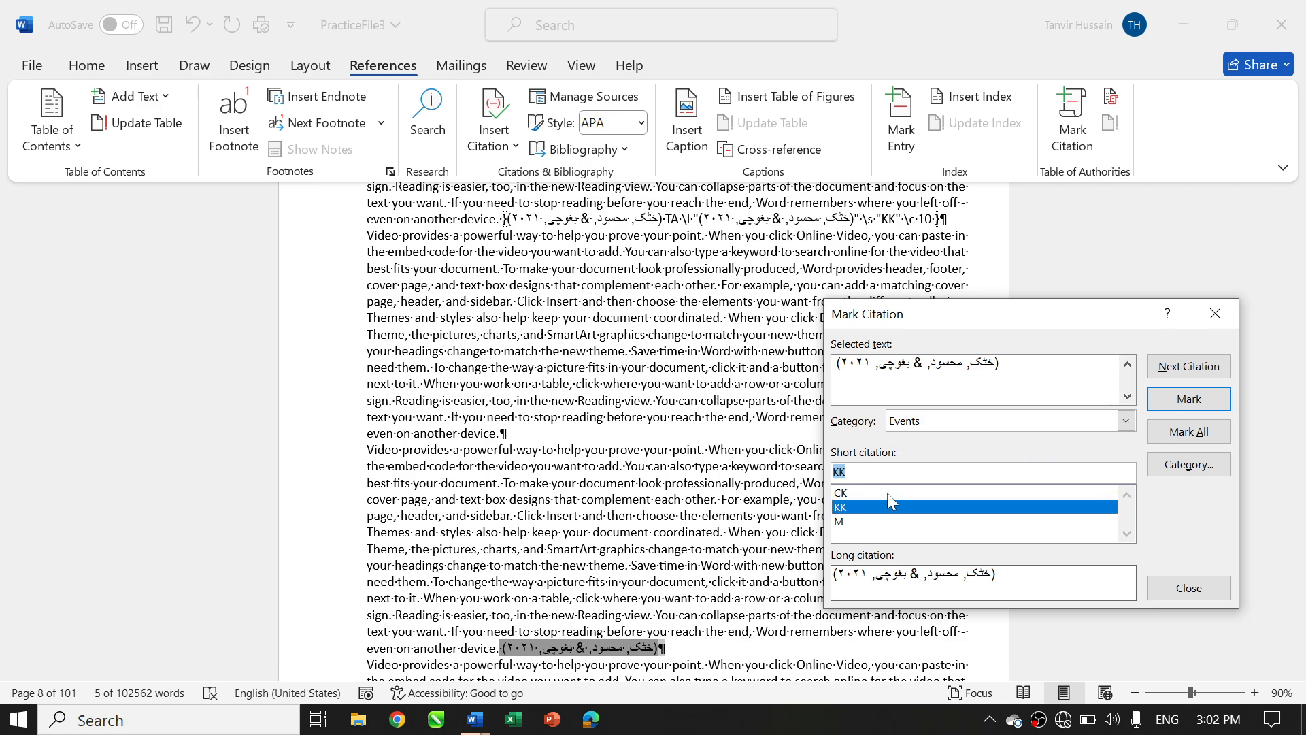
pyautogui.click(1179, 400)
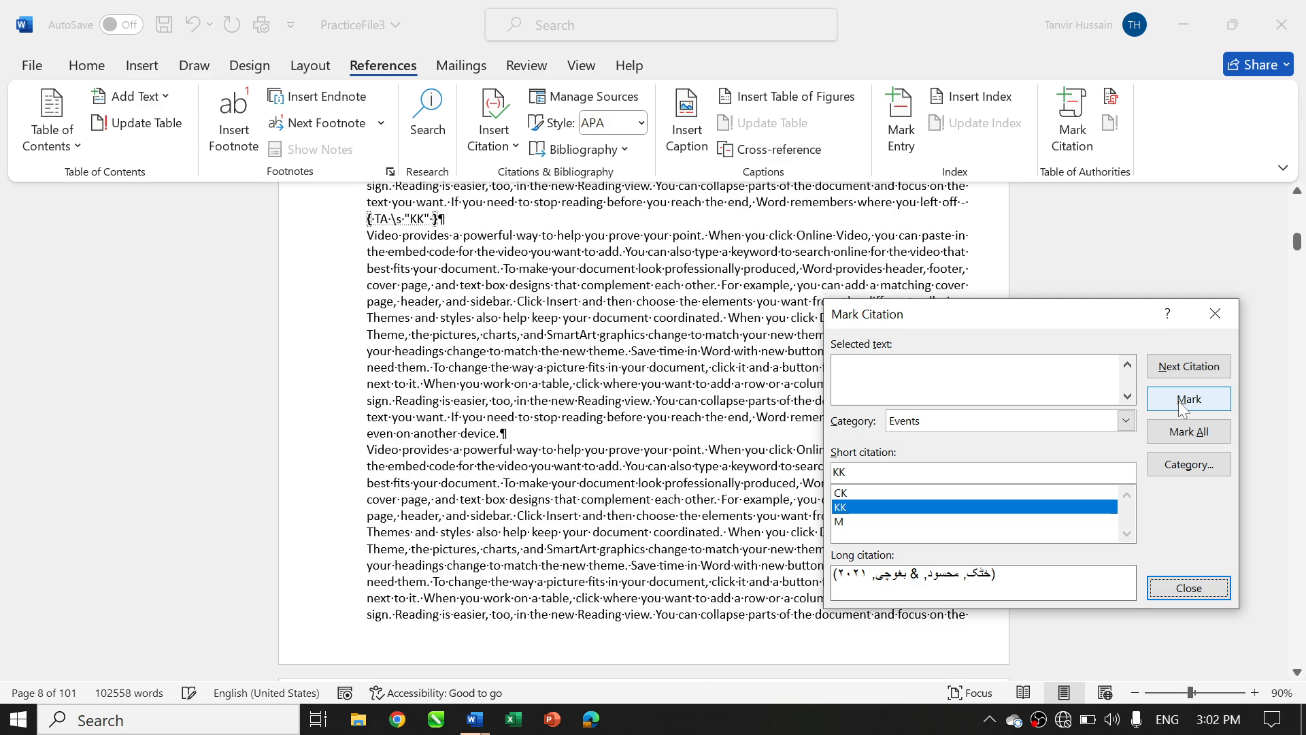
pyautogui.click(1189, 587)
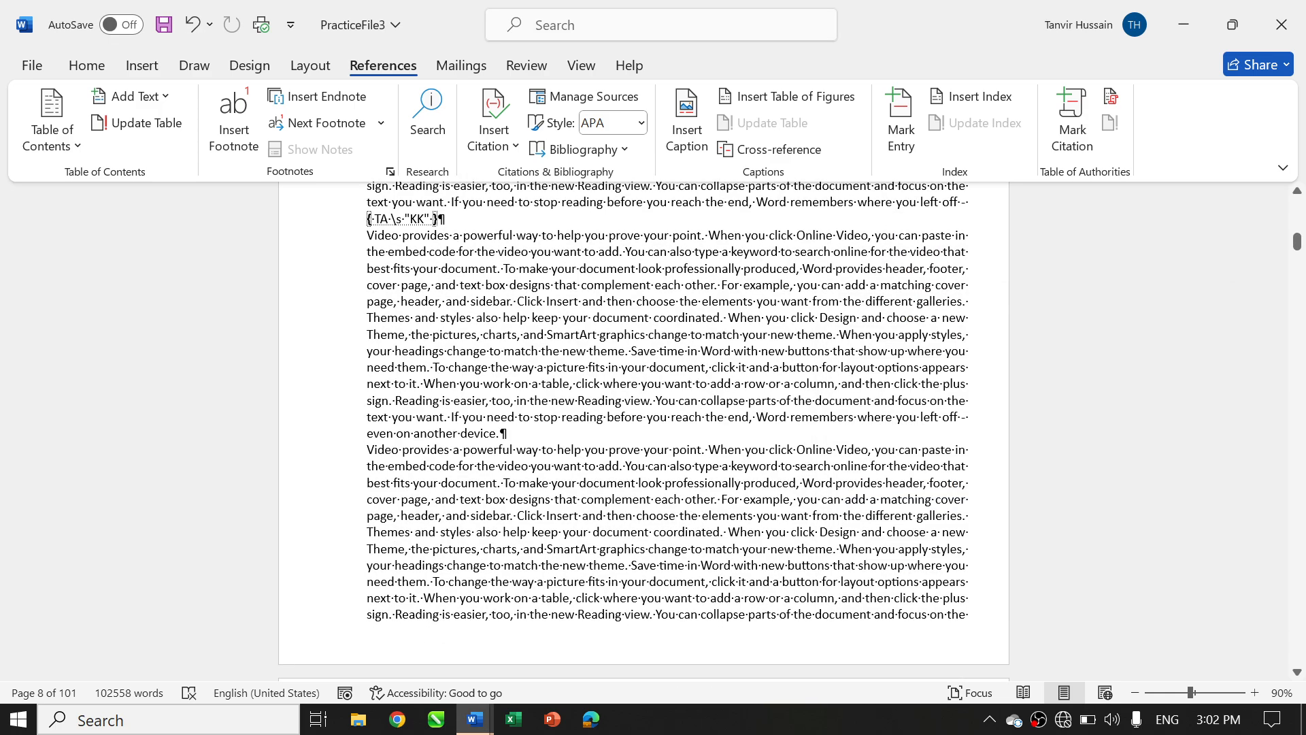
# Place the cursor on the blank last page of the document and hide the formatting marks
pyautogui.scroll(-9, 816, 546)
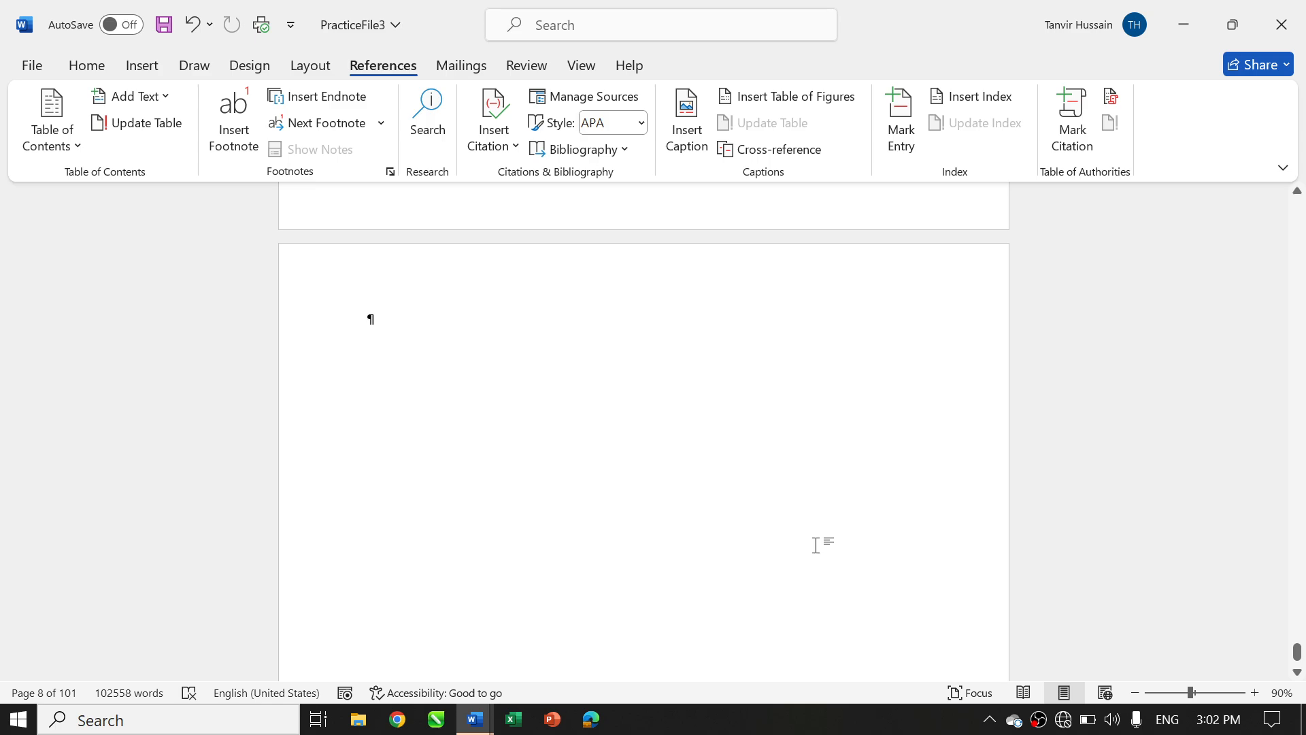
pyautogui.click(816, 546)
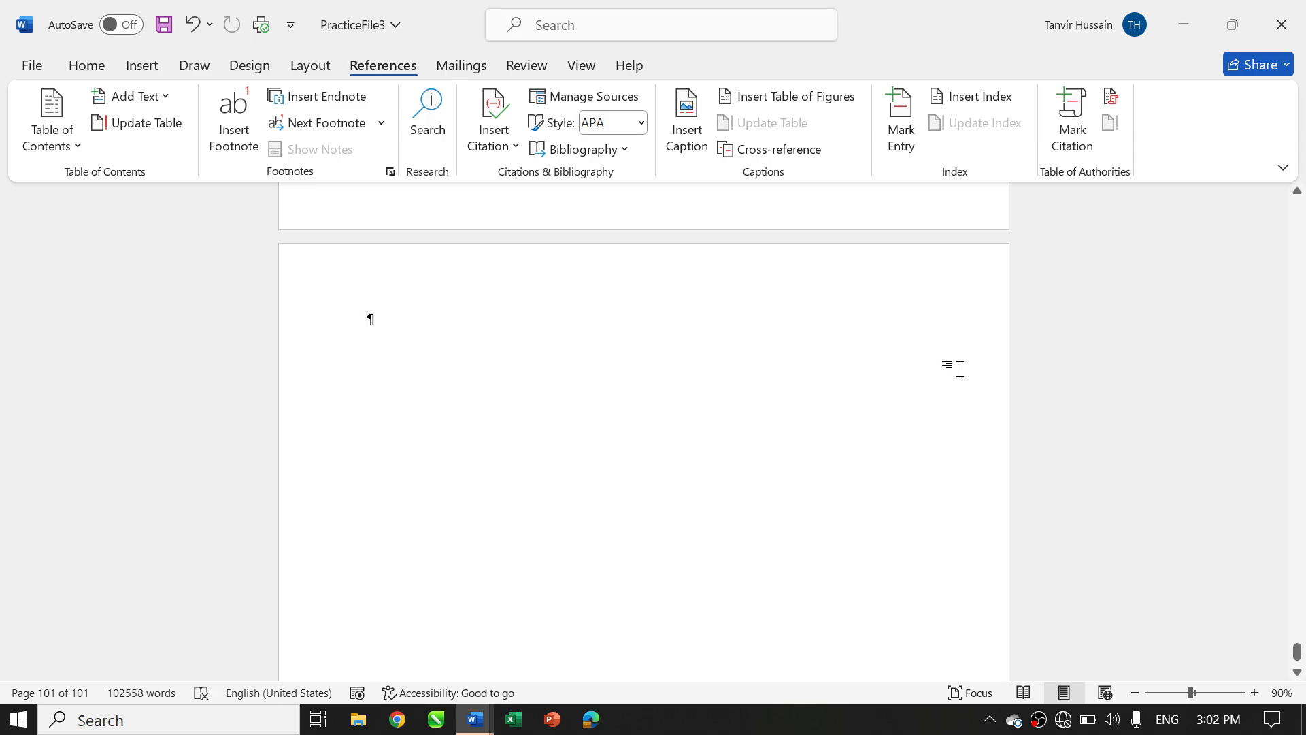
pyautogui.scroll(4, 478, 405)
pyautogui.scroll(-3, 475, 408)
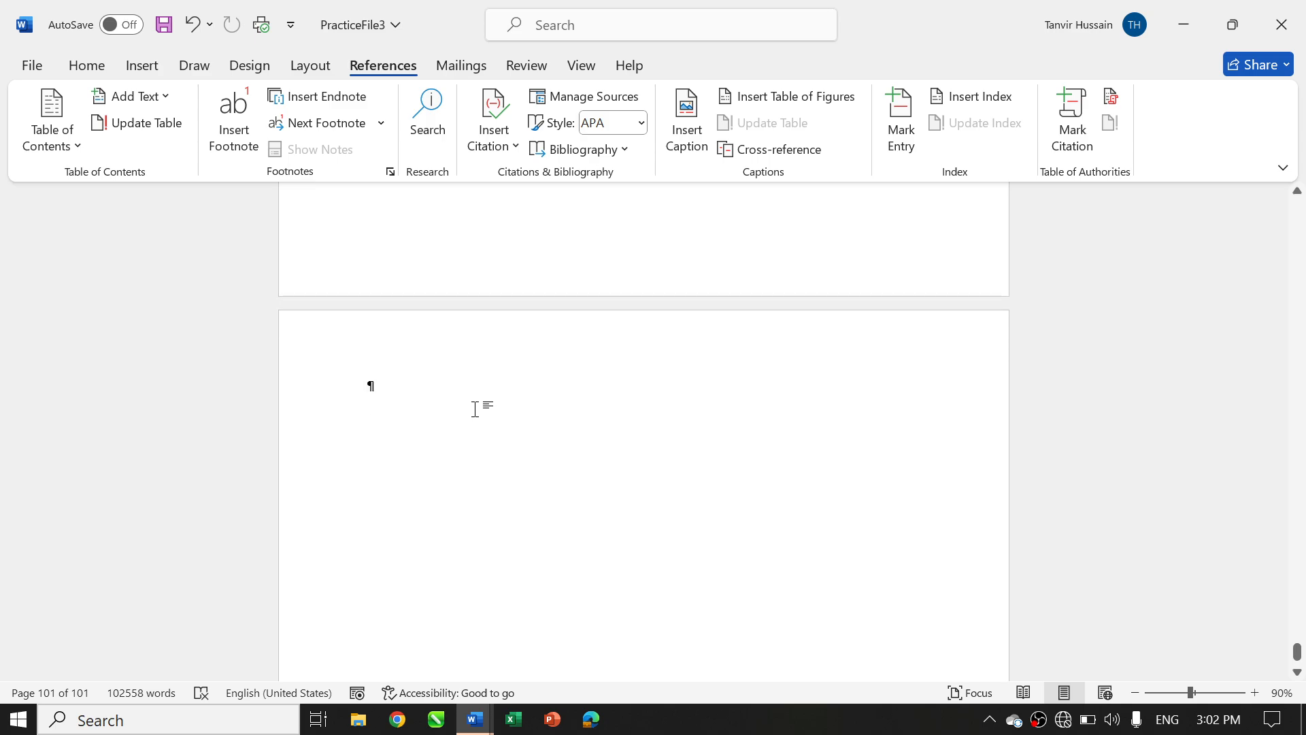
pyautogui.hotkey('ctrl', 'shift', '8')
pyautogui.scroll(8, 475, 408)
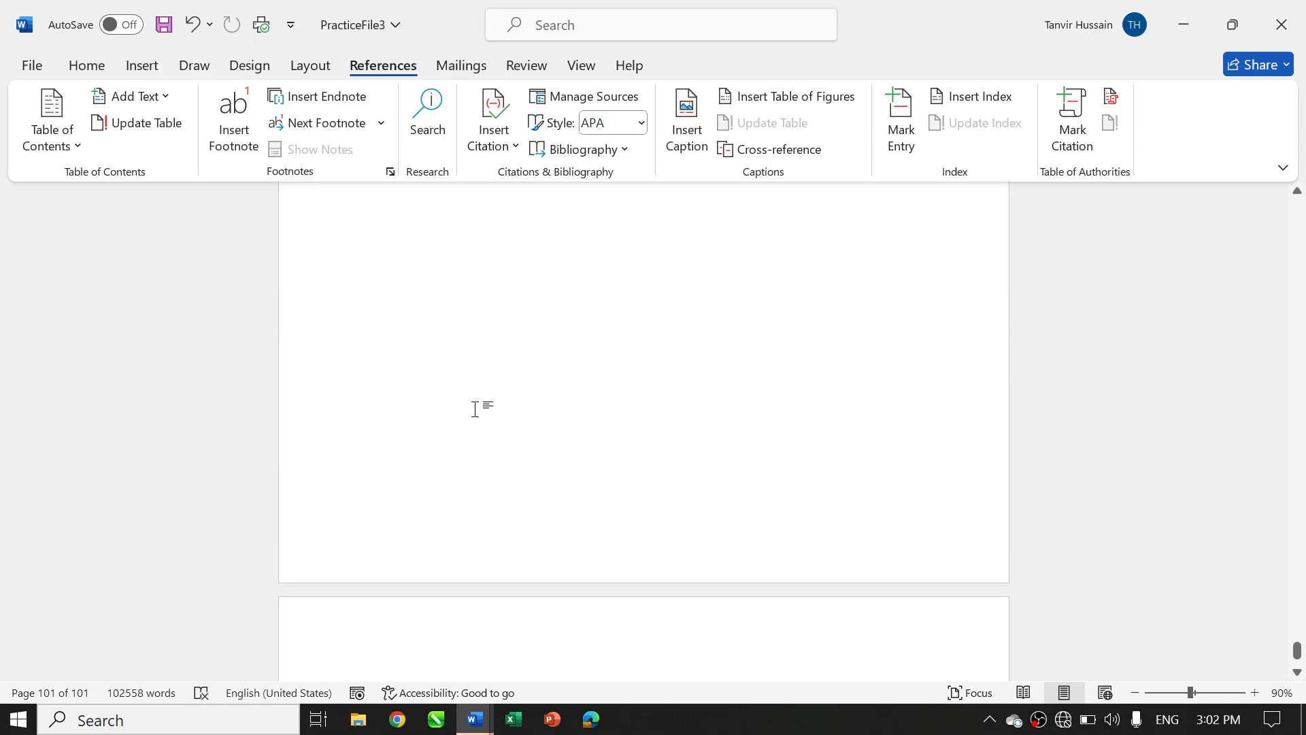
# Place the cursor on the blank last page and start a table of authorities covering all categories
pyautogui.scroll(-2, 475, 408)
pyautogui.scroll(-7, 475, 409)
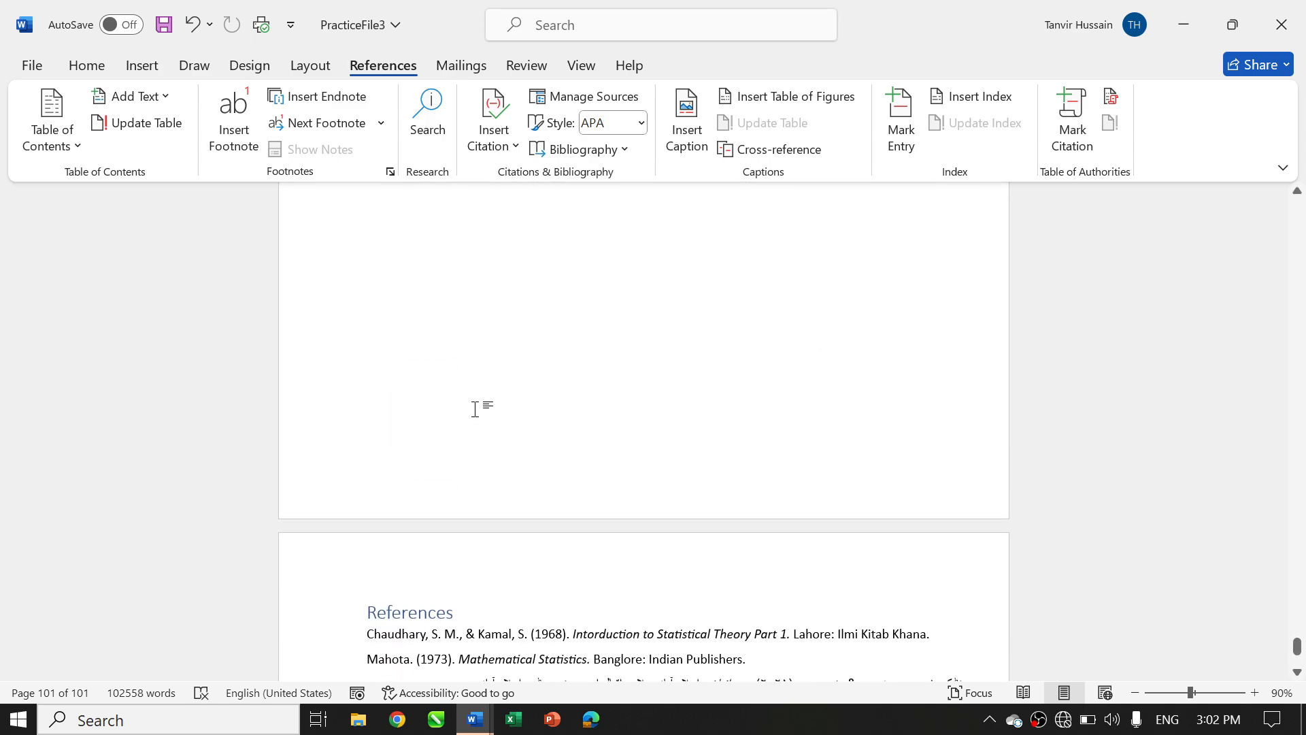
pyautogui.scroll(-6, 567, 559)
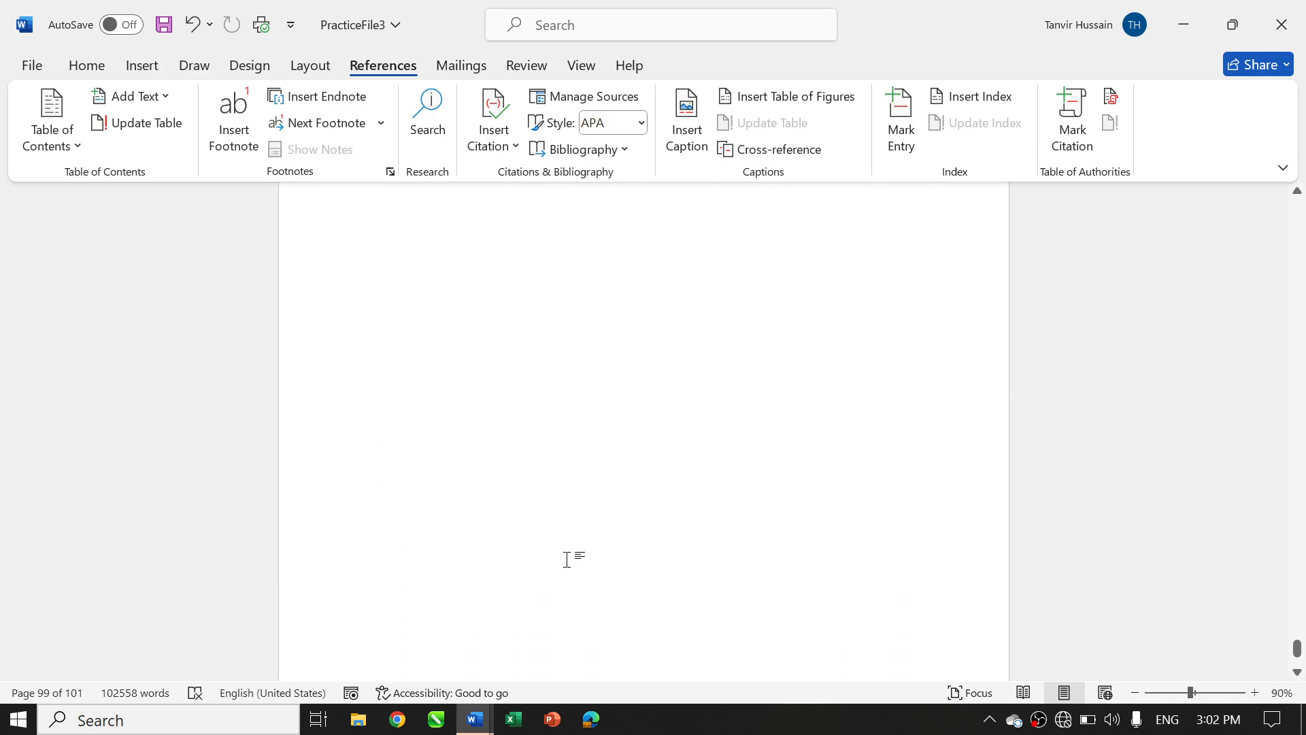
pyautogui.scroll(-7, 566, 559)
pyautogui.click(443, 496)
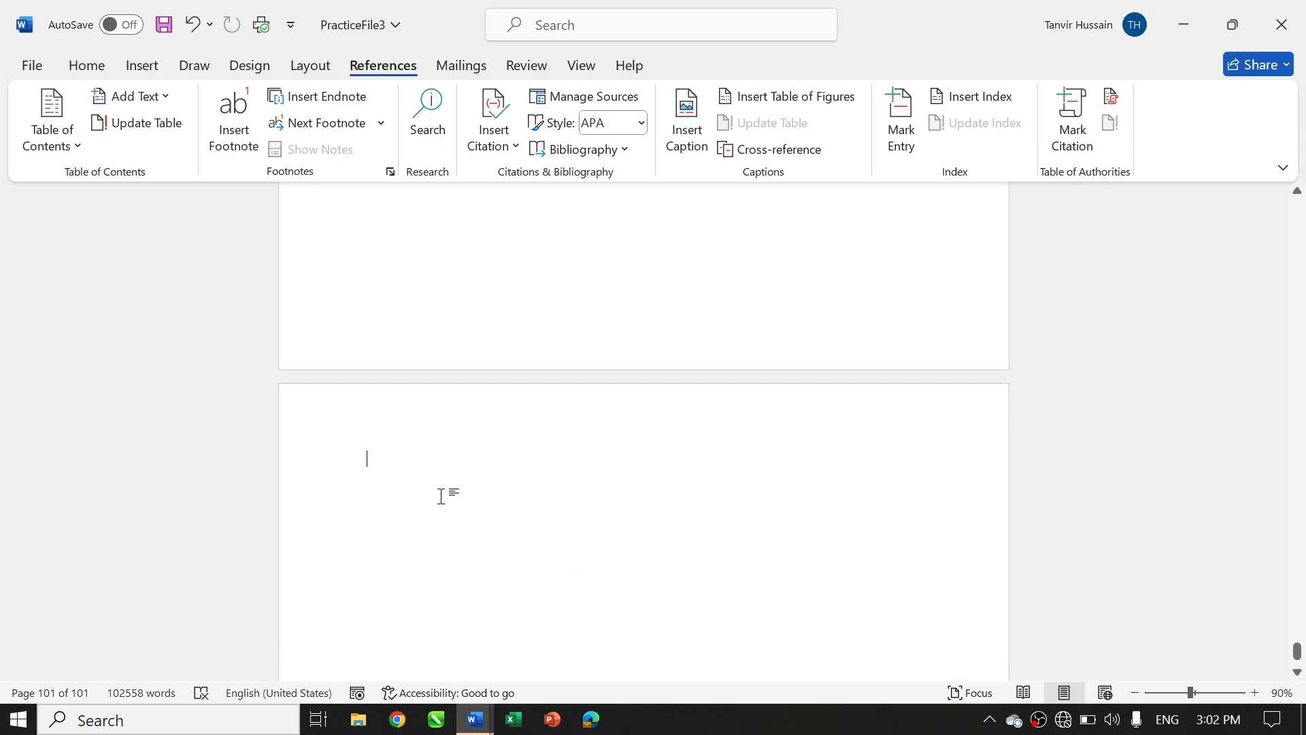
pyautogui.click(1106, 92)
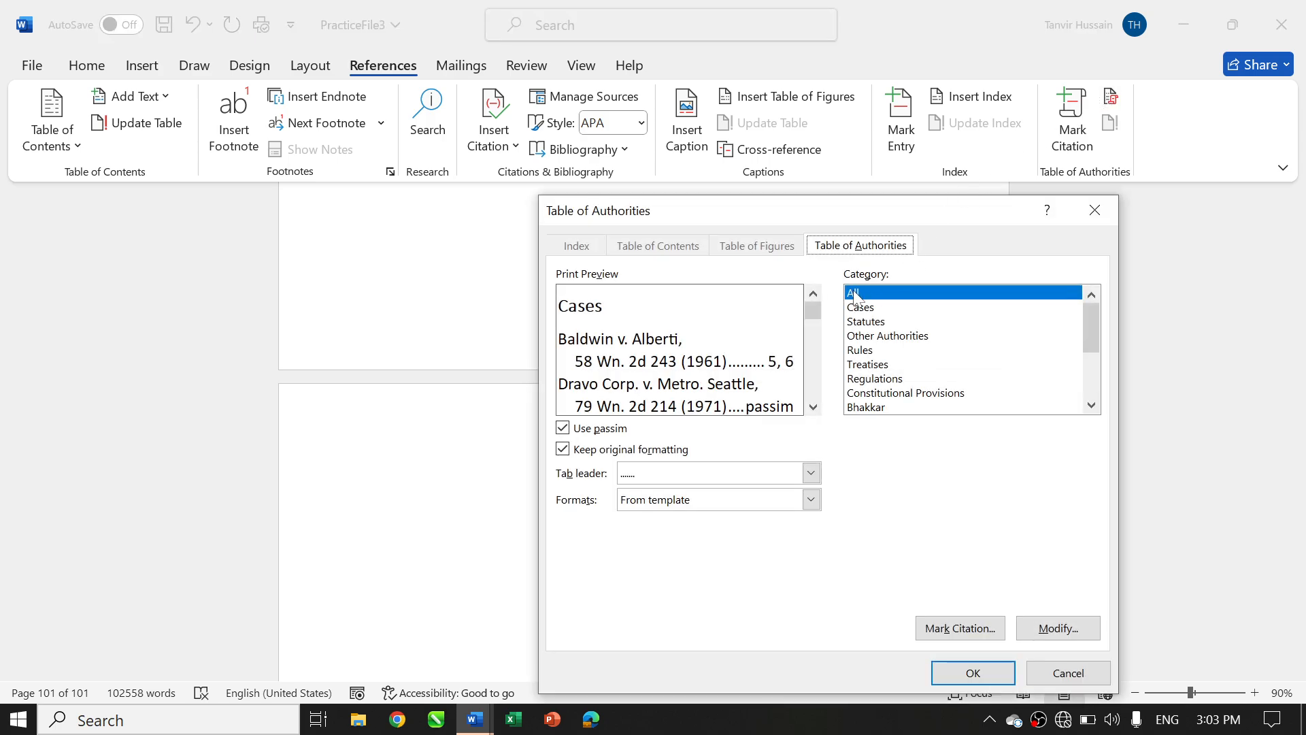
pyautogui.click(873, 308)
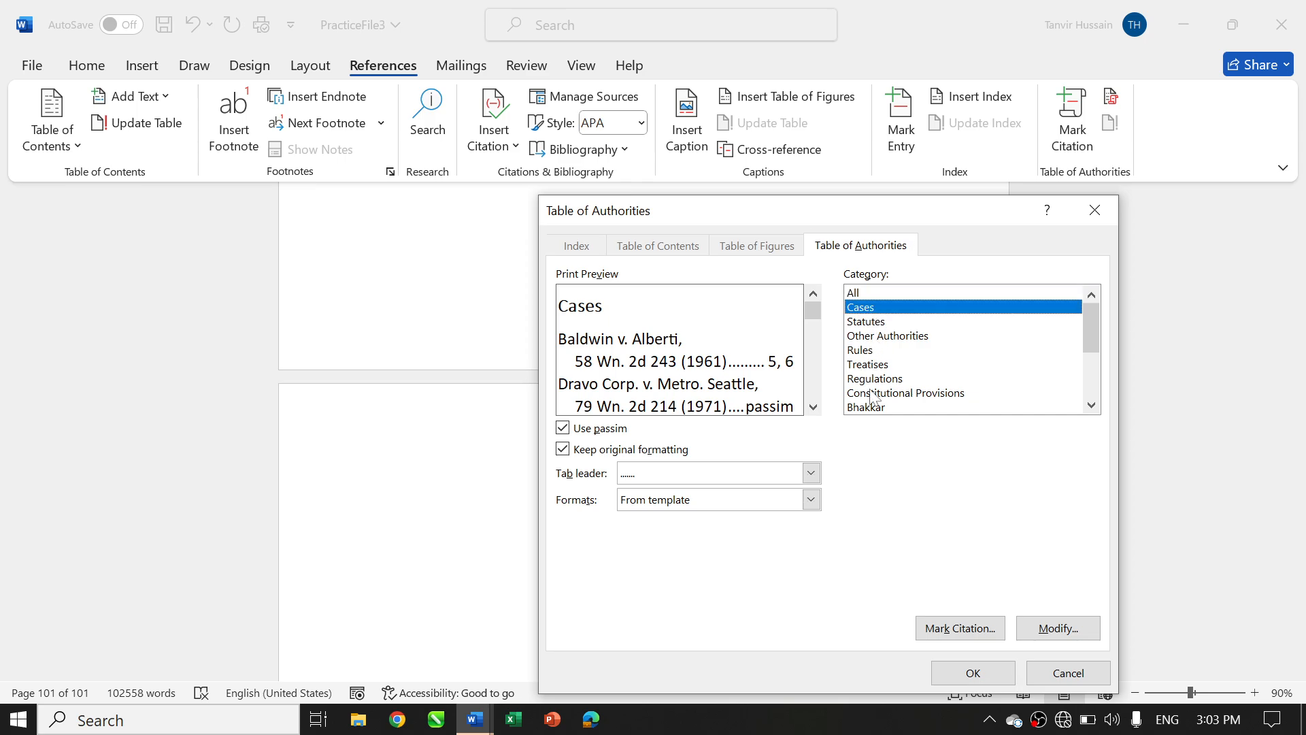
pyautogui.click(859, 295)
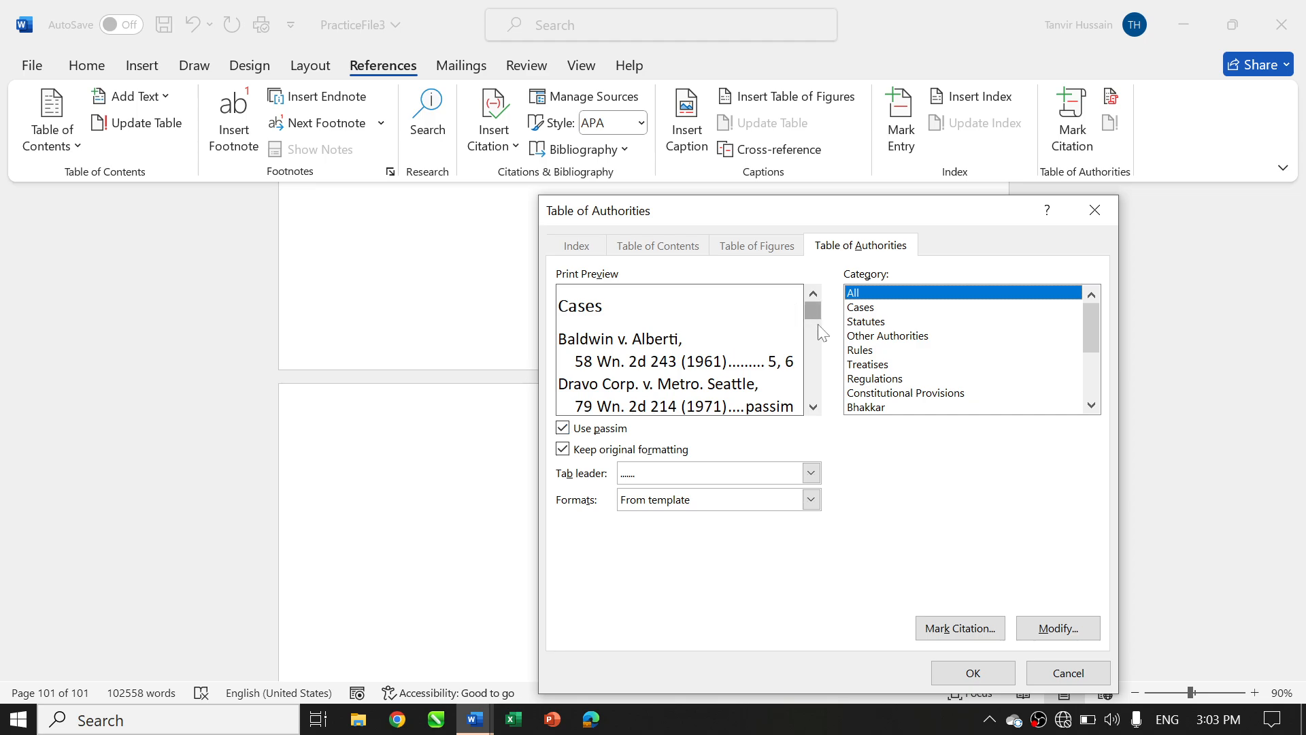
# Turn off passim for the table of authorities and check the page numbers in the print preview
pyautogui.click(813, 406)
pyautogui.click(814, 407)
pyautogui.click(813, 407)
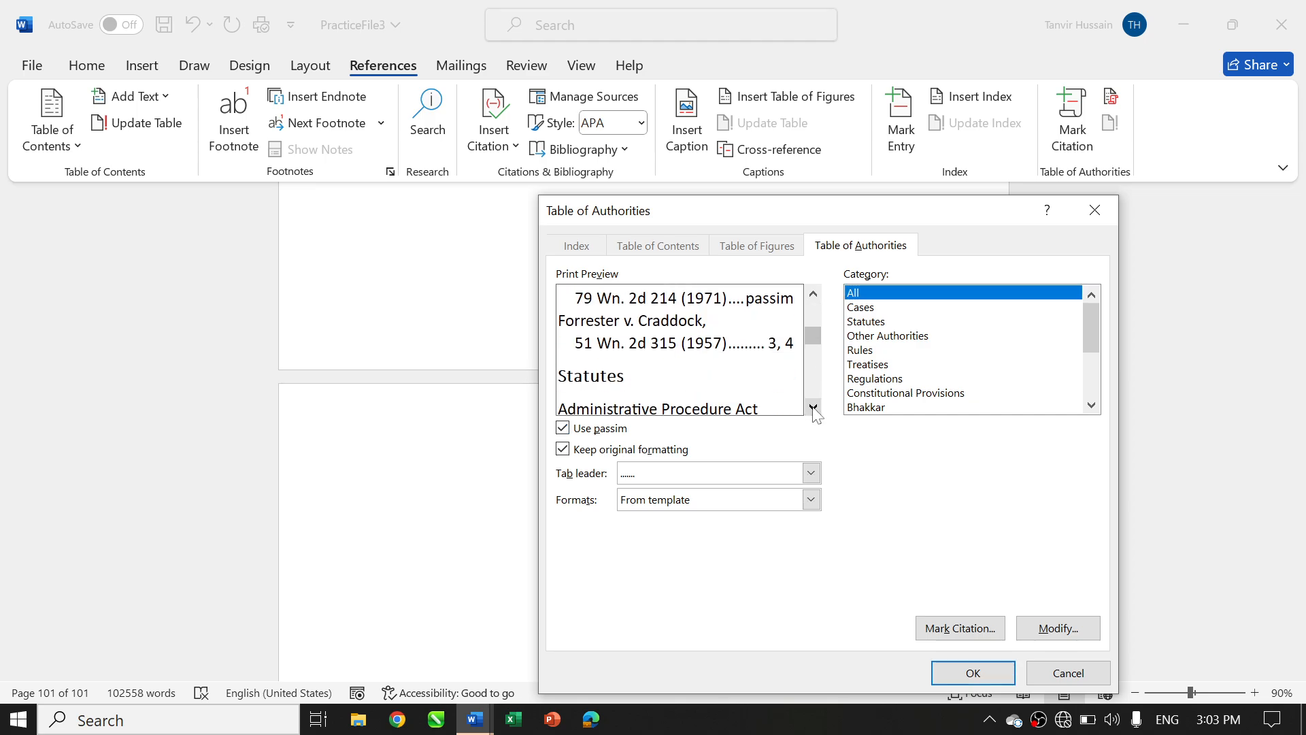
pyautogui.click(813, 294)
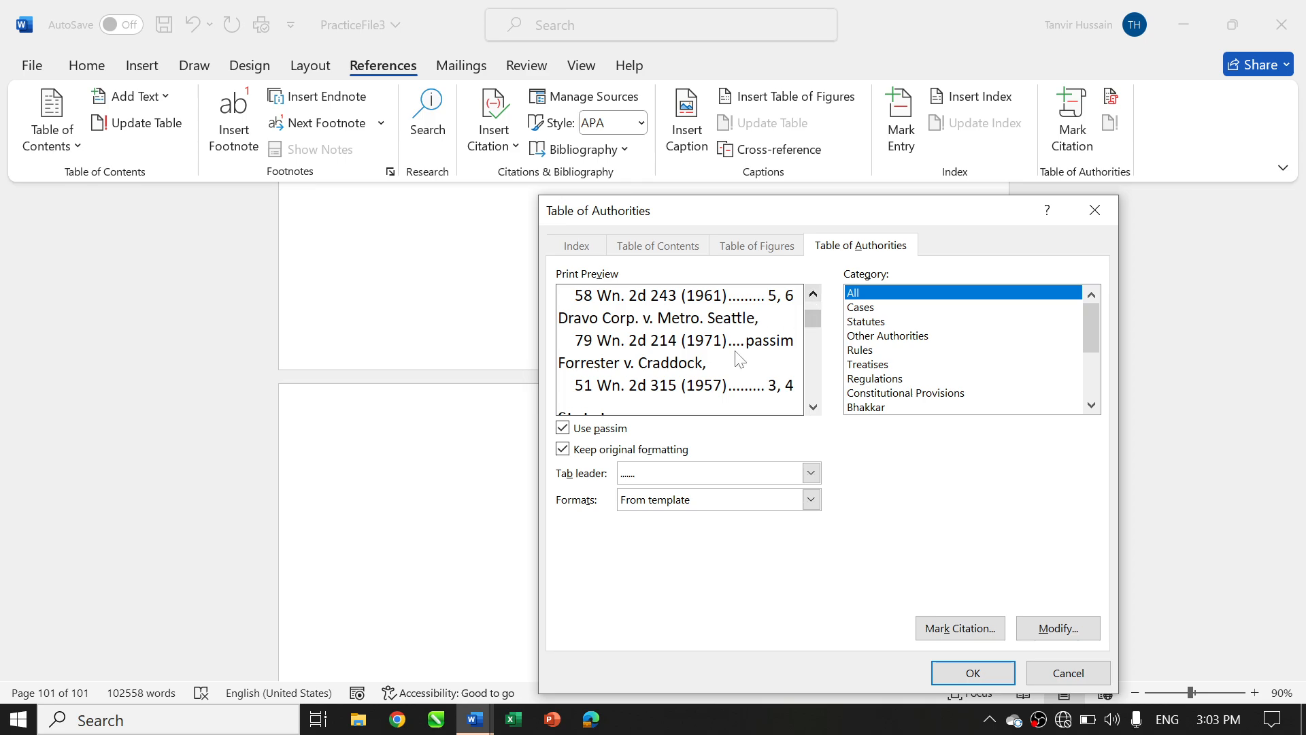
pyautogui.click(563, 429)
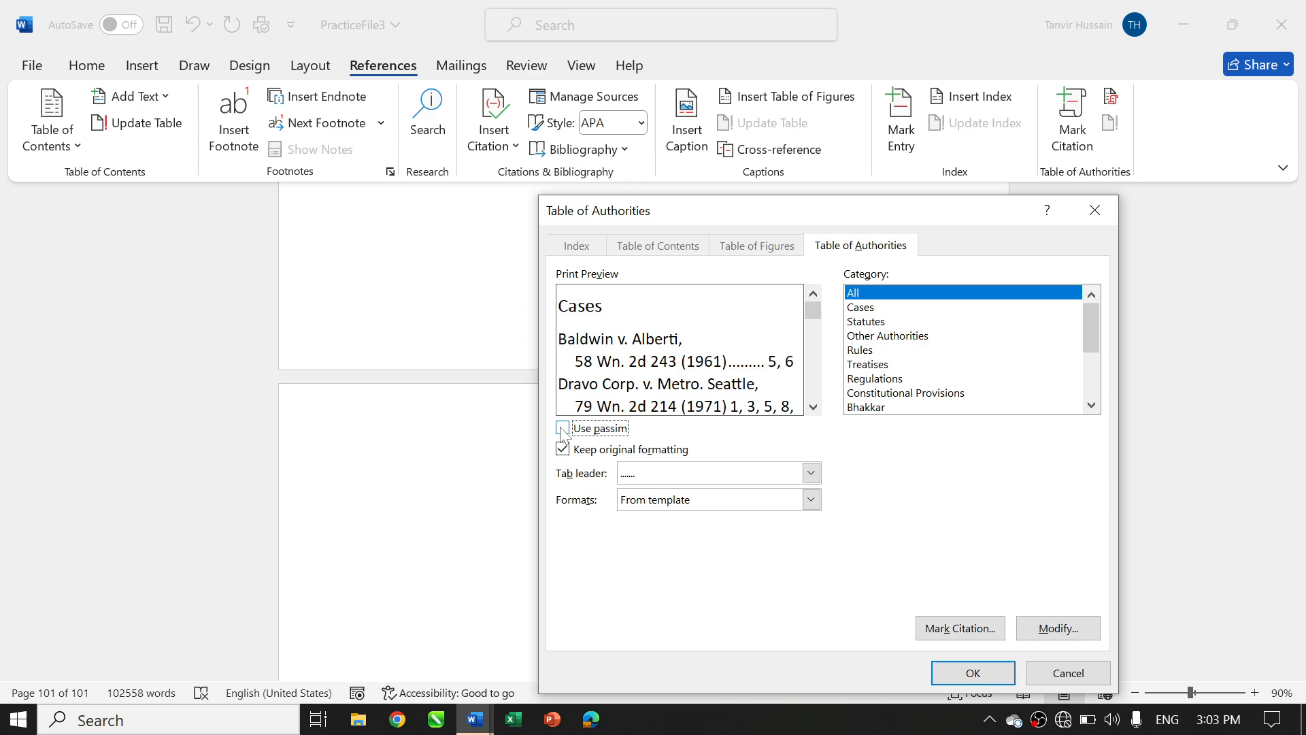
pyautogui.click(813, 407)
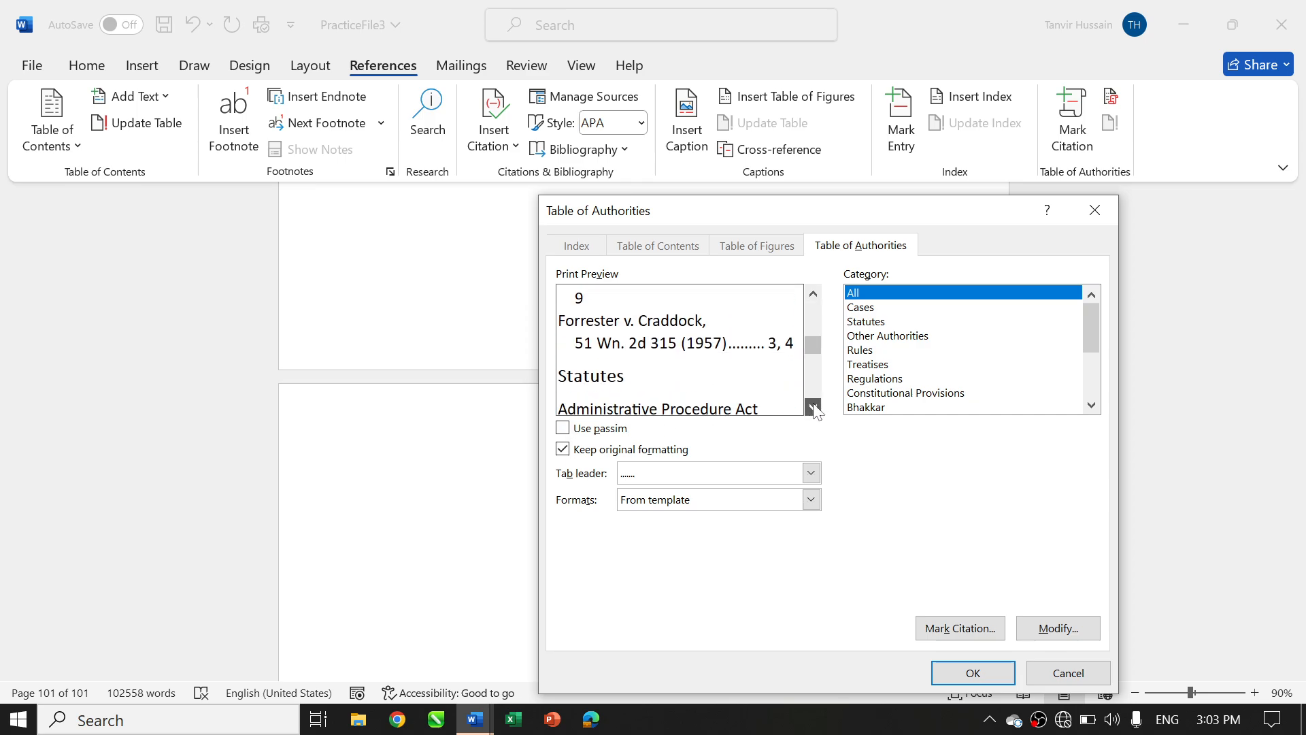
# Try a dashed tab leader for the table of authorities and review the TOA Heading style's formatting without changing it
pyautogui.click(775, 479)
pyautogui.click(679, 521)
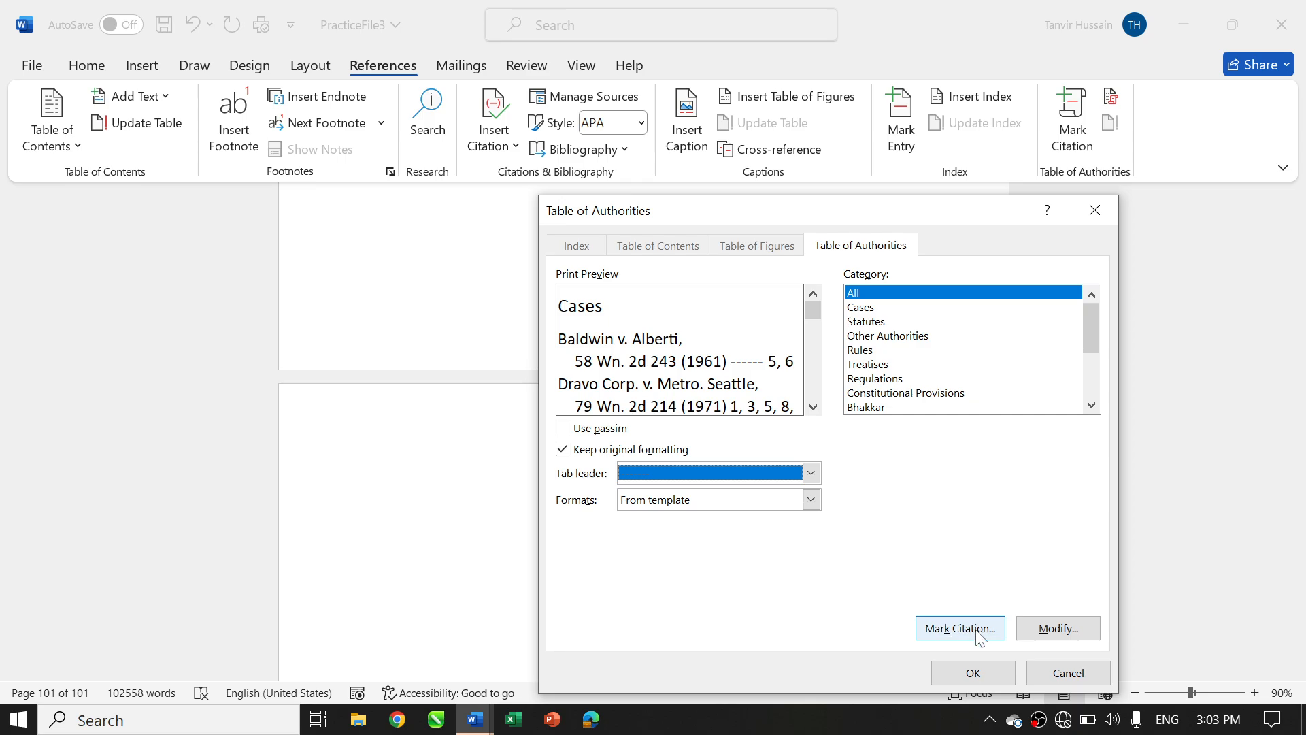
pyautogui.click(1054, 629)
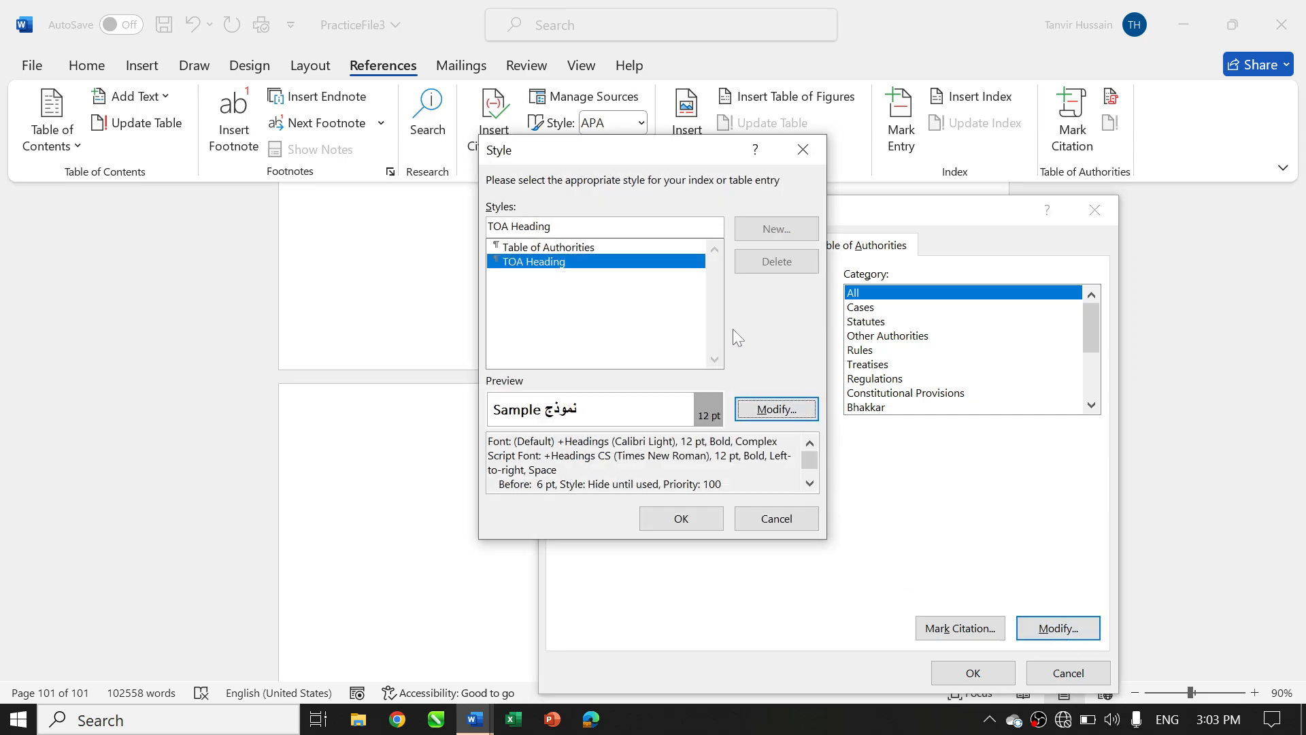
pyautogui.click(776, 410)
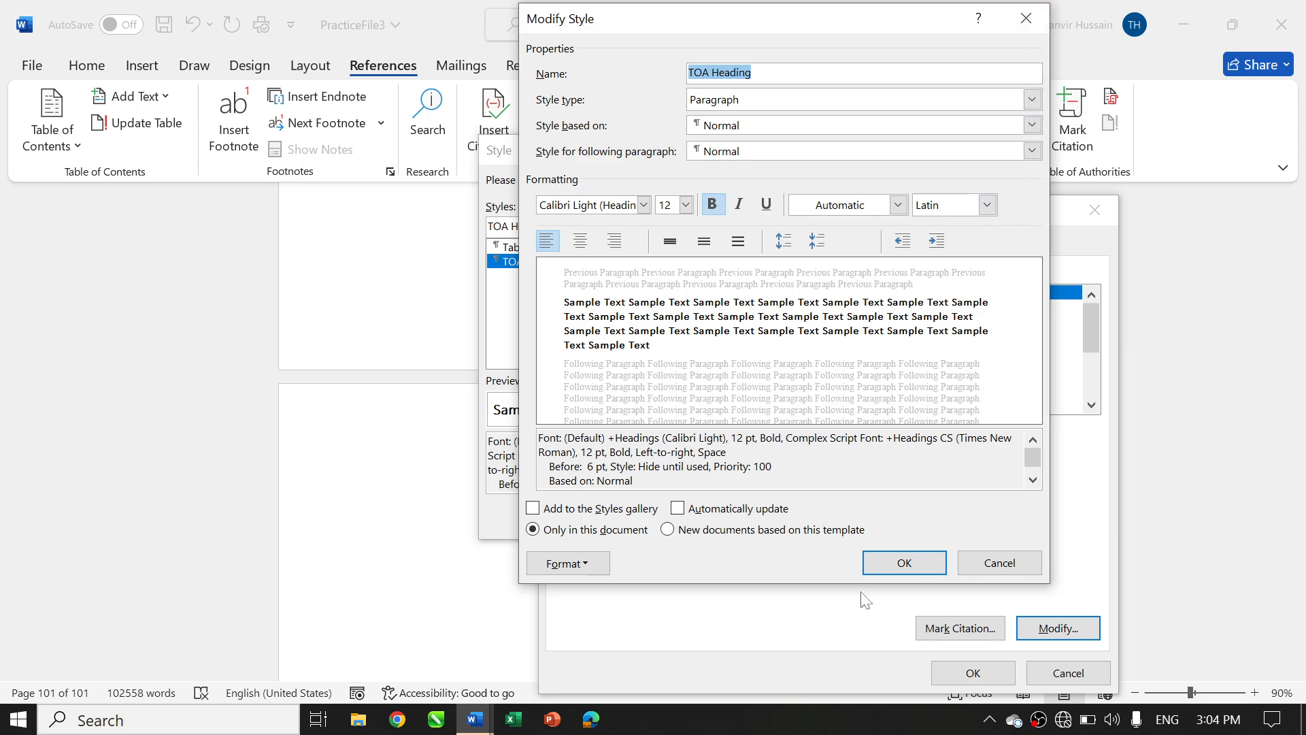
pyautogui.click(908, 561)
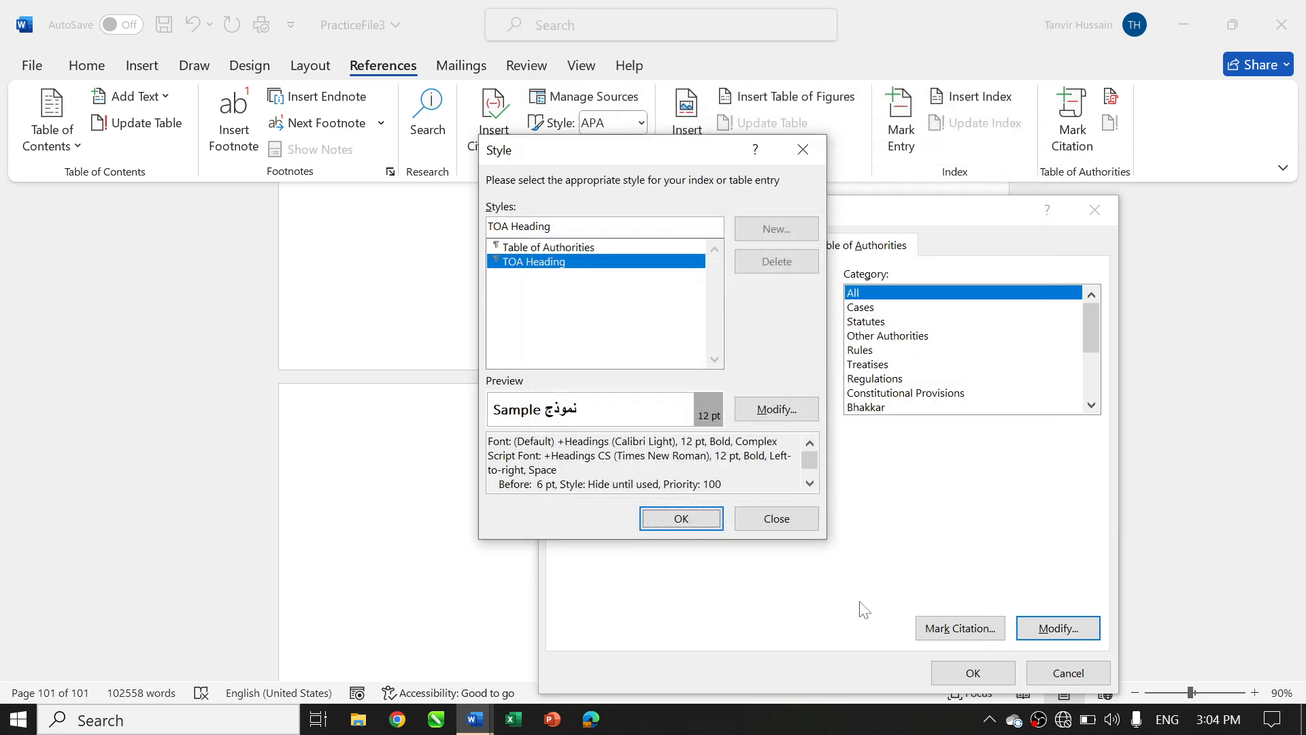
pyautogui.click(681, 519)
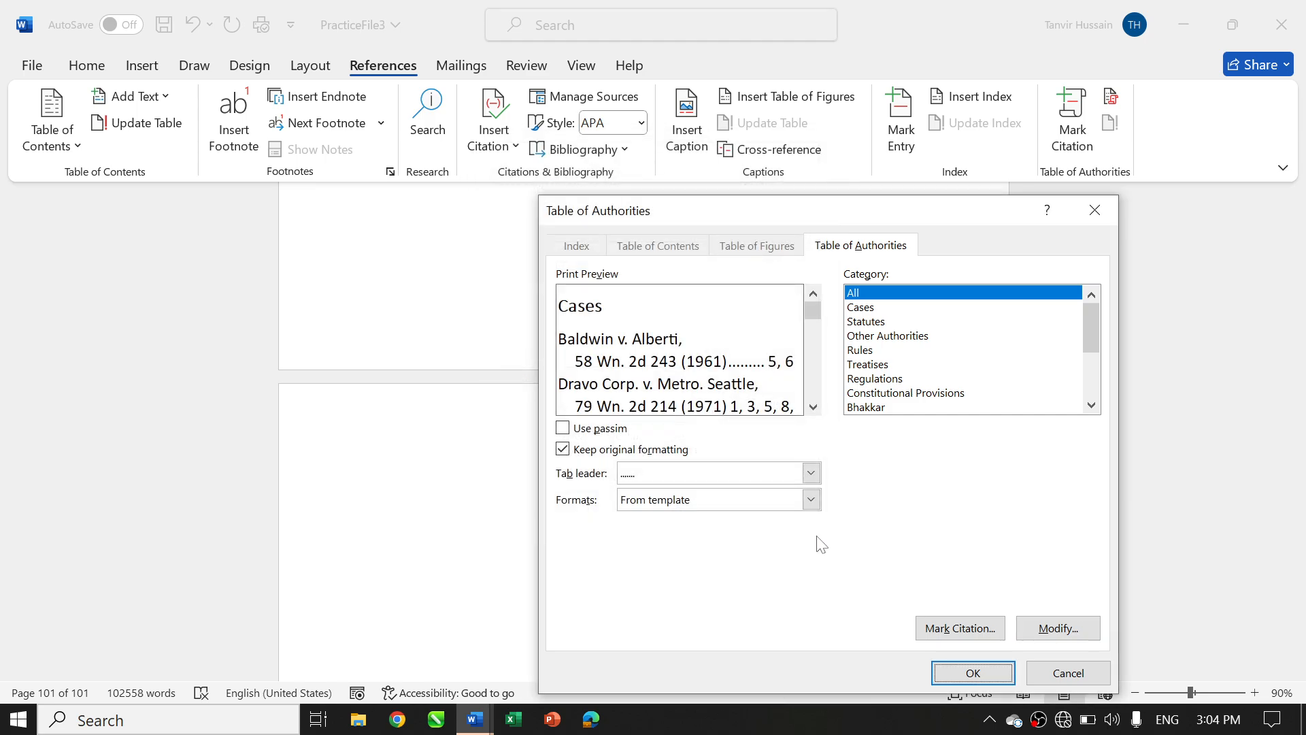
# Insert the table of authorities on the last page and review its entries under Cases and Events
pyautogui.click(973, 674)
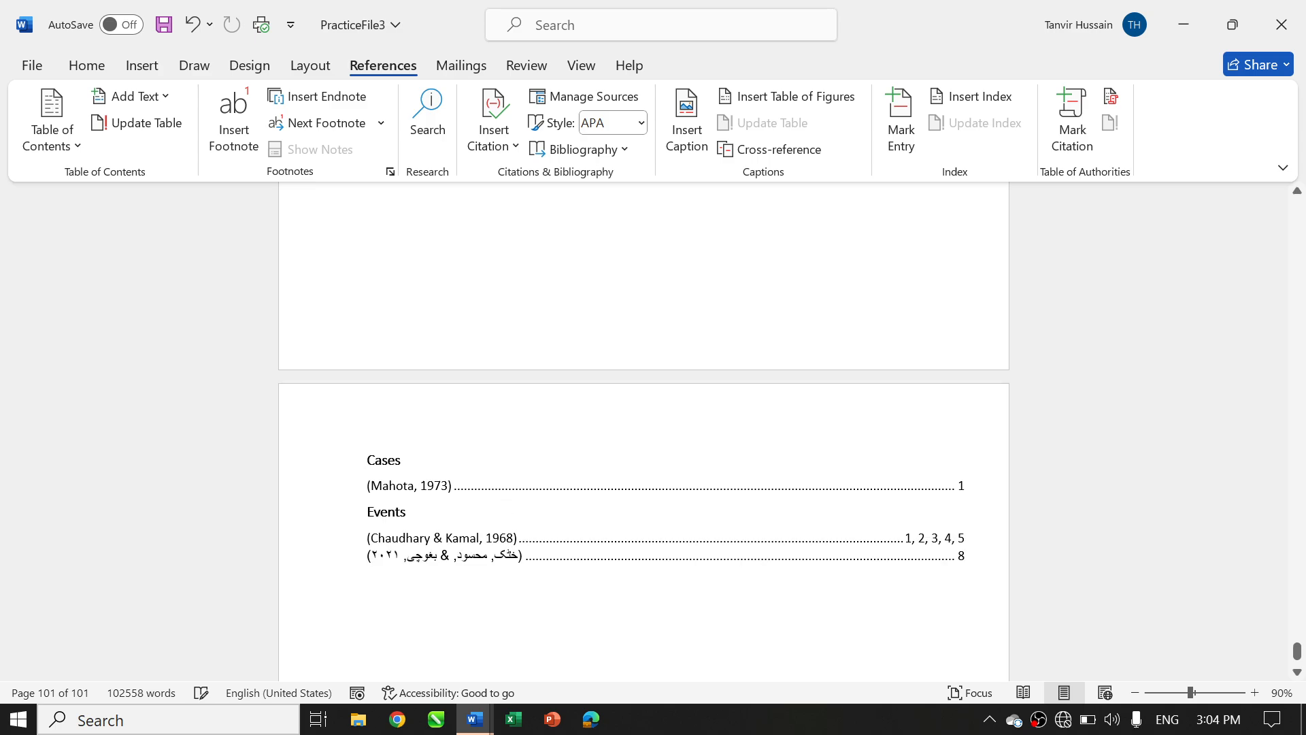
pyautogui.scroll(-2, 498, 500)
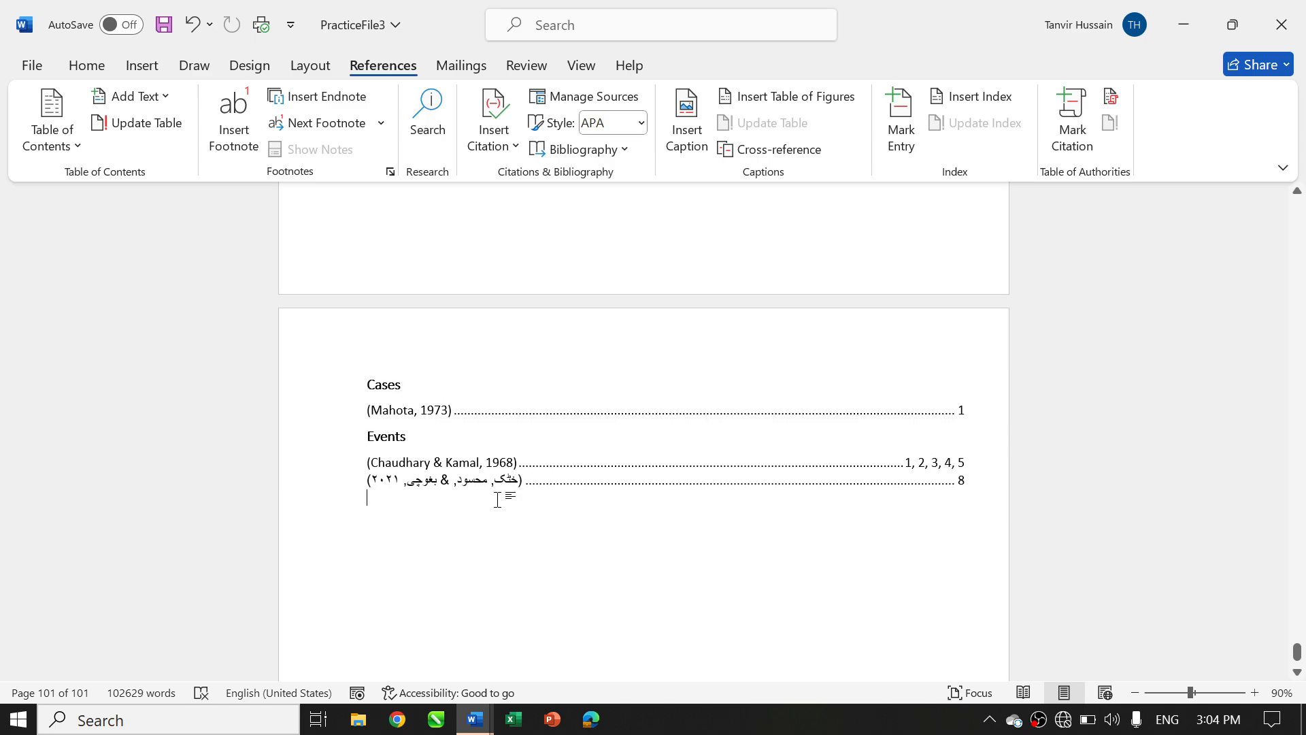
pyautogui.moveTo(367, 384); pyautogui.dragTo(452, 409)
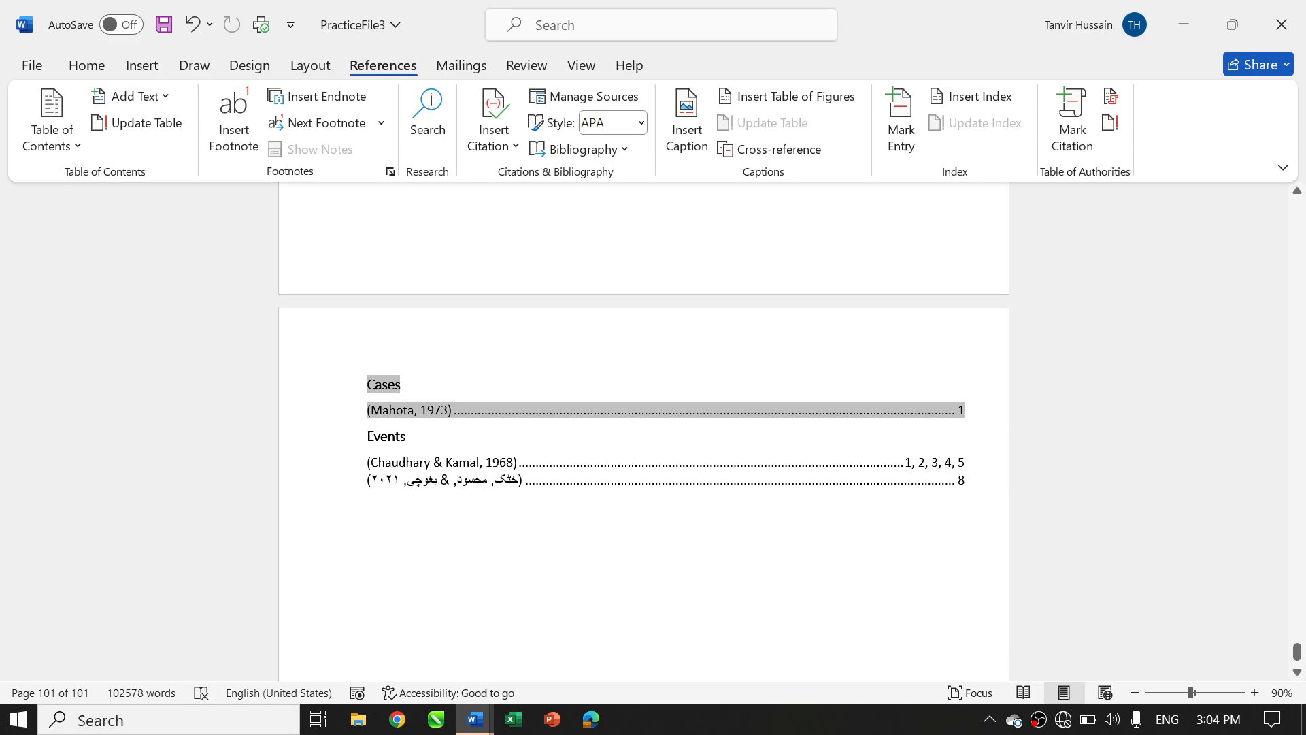
pyautogui.moveTo(452, 410); pyautogui.dragTo(866, 503)
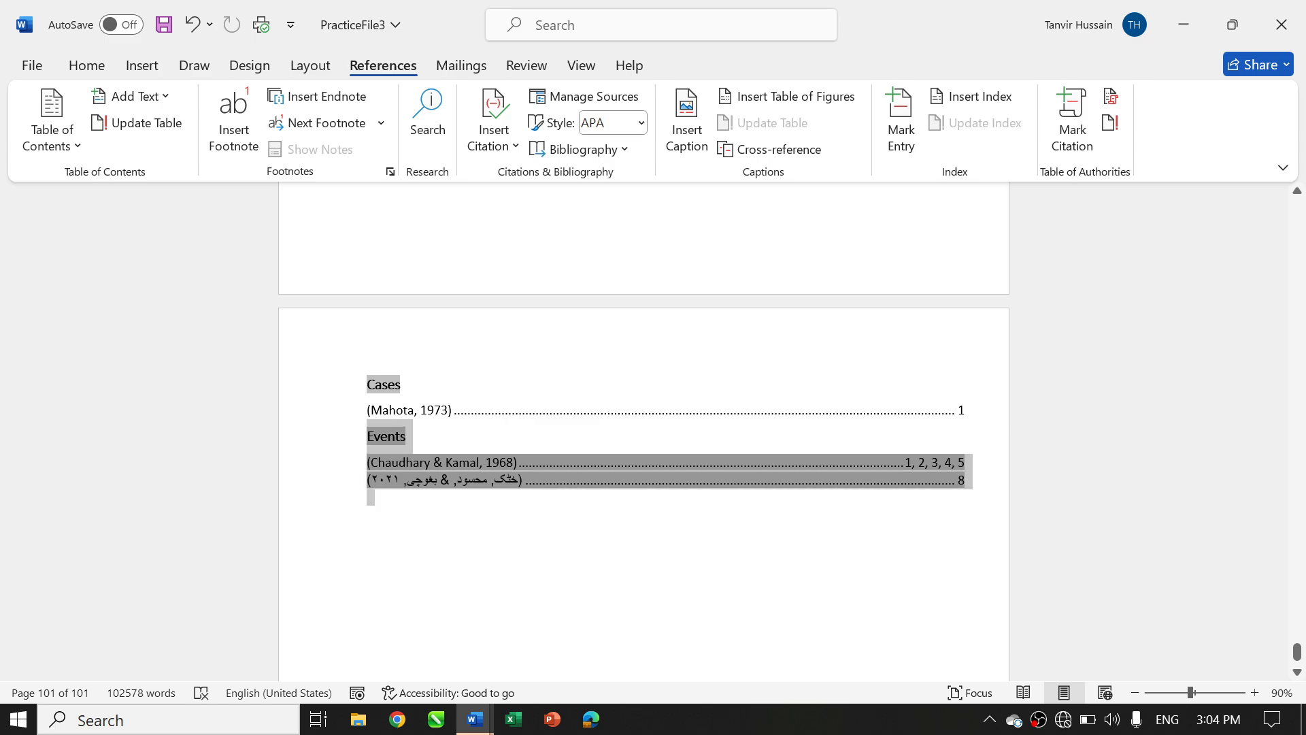
pyautogui.click(792, 494)
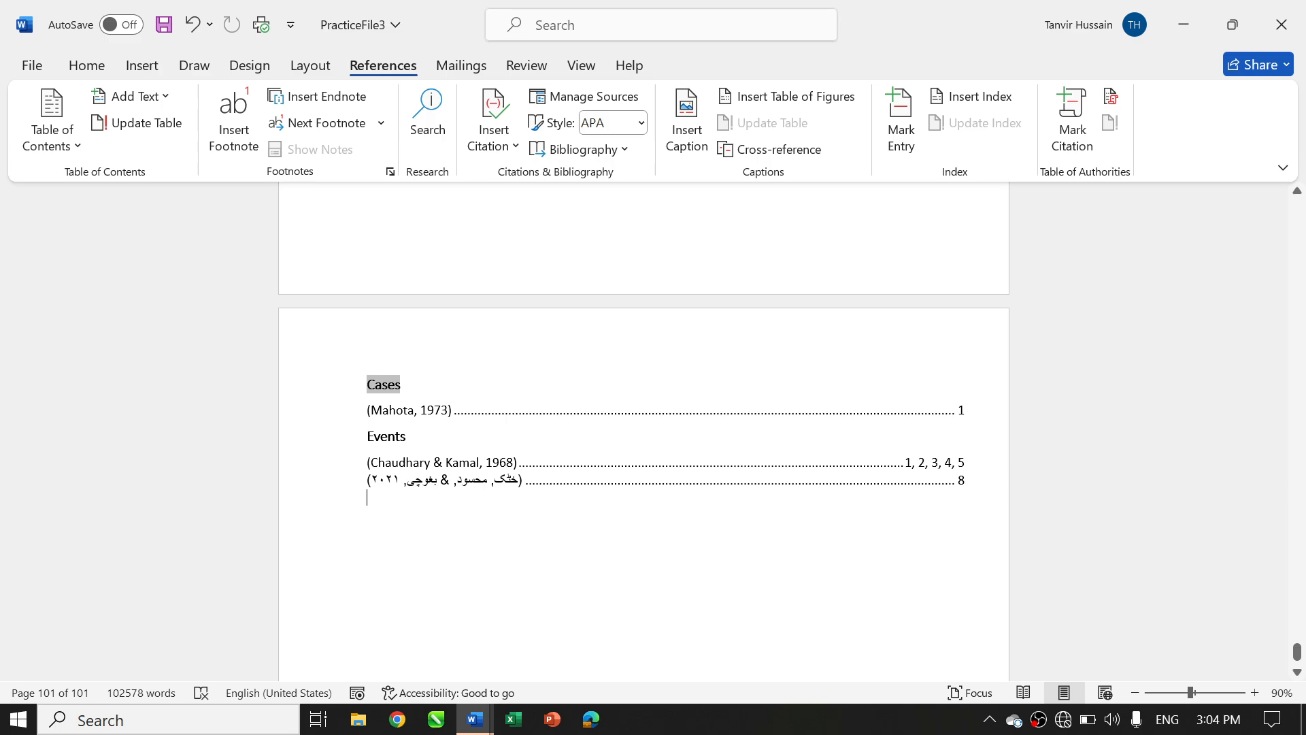
pyautogui.click(904, 463)
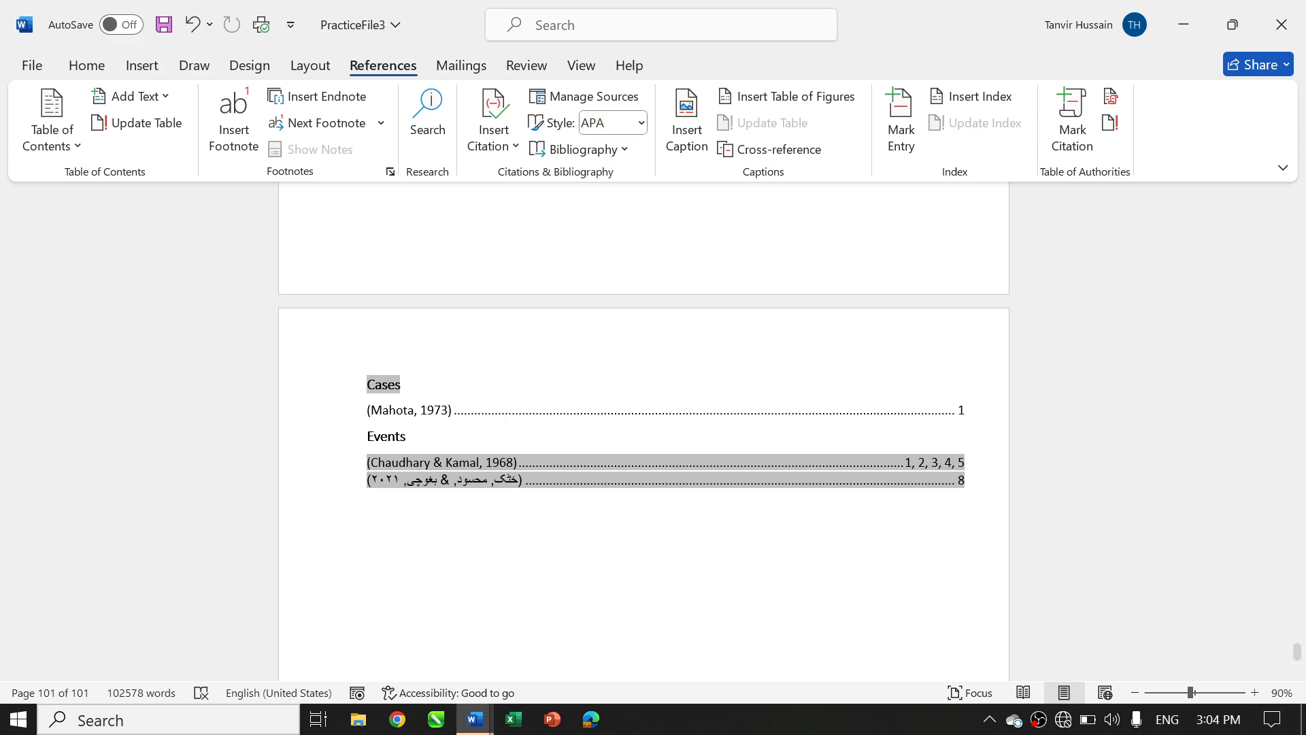
pyautogui.click(906, 463)
pyautogui.scroll(-2, 905, 462)
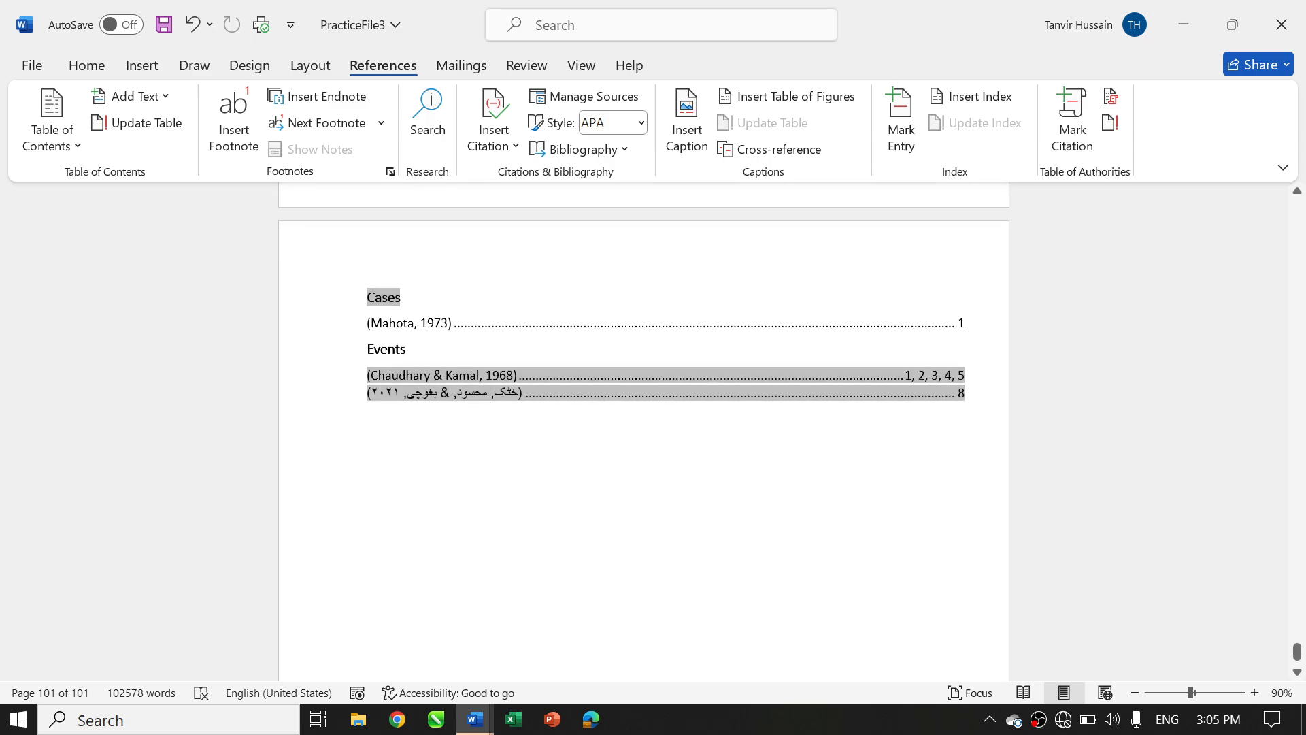
# Switch to the PracticeFile2 document and show its Navigation pane
pyautogui.click(475, 719)
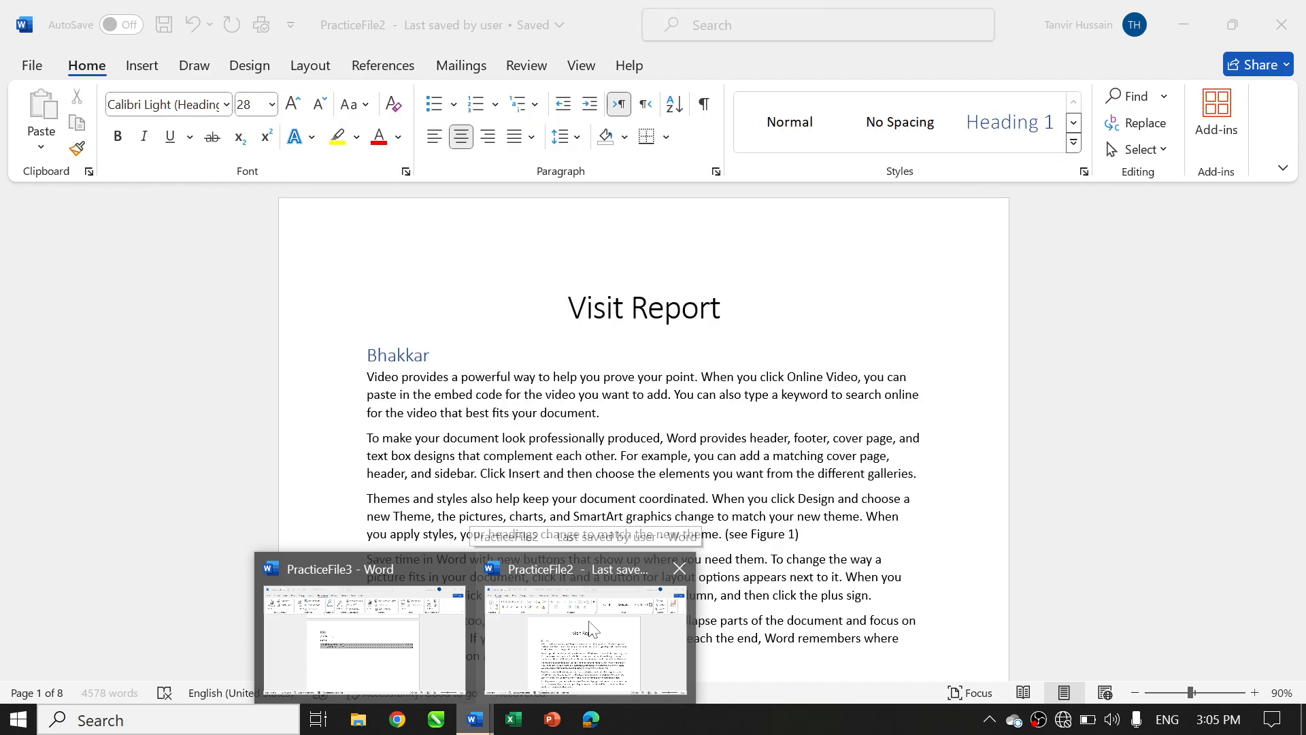
pyautogui.click(591, 628)
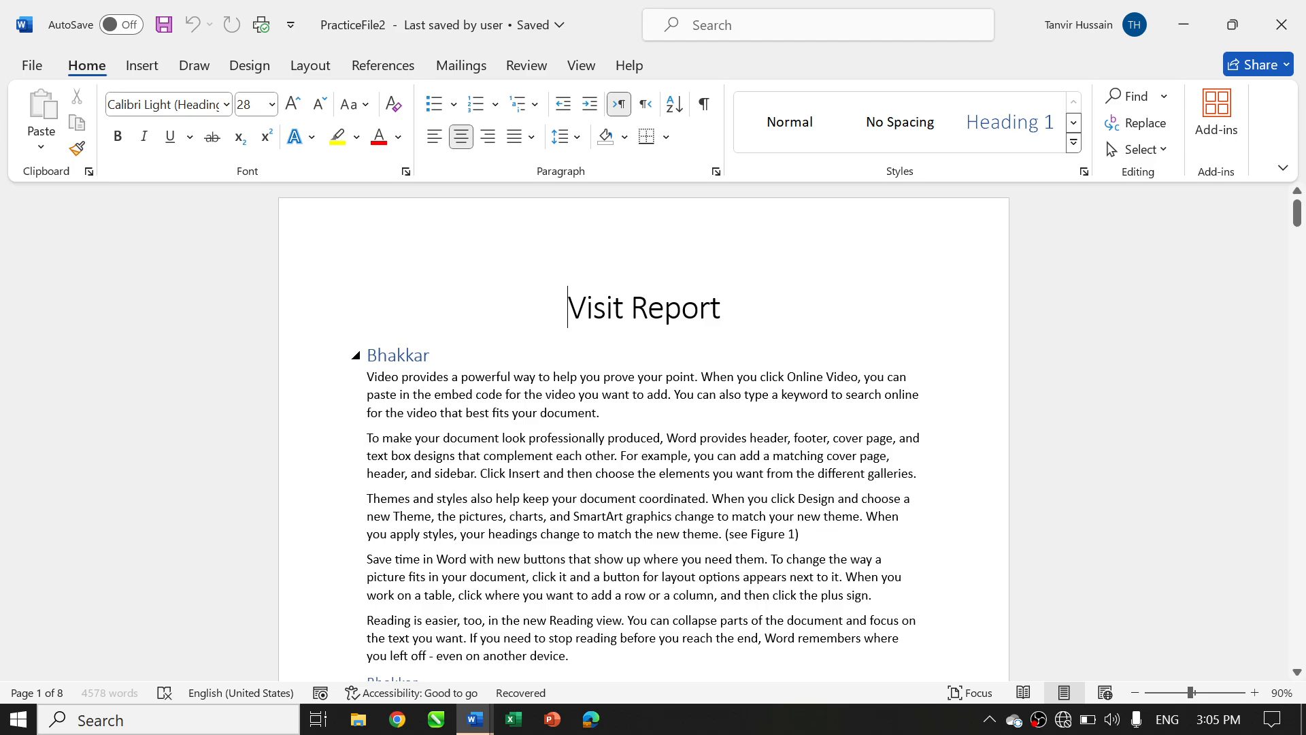
pyautogui.click(536, 80)
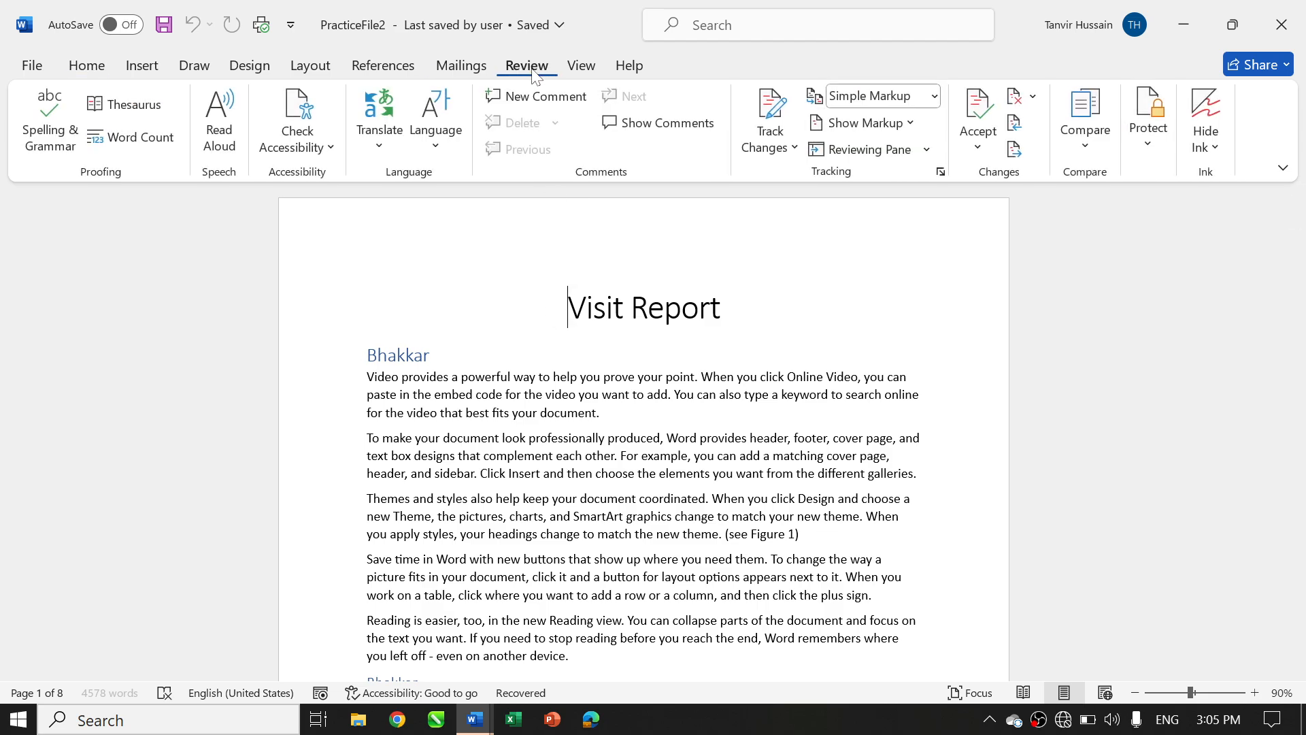
pyautogui.click(581, 65)
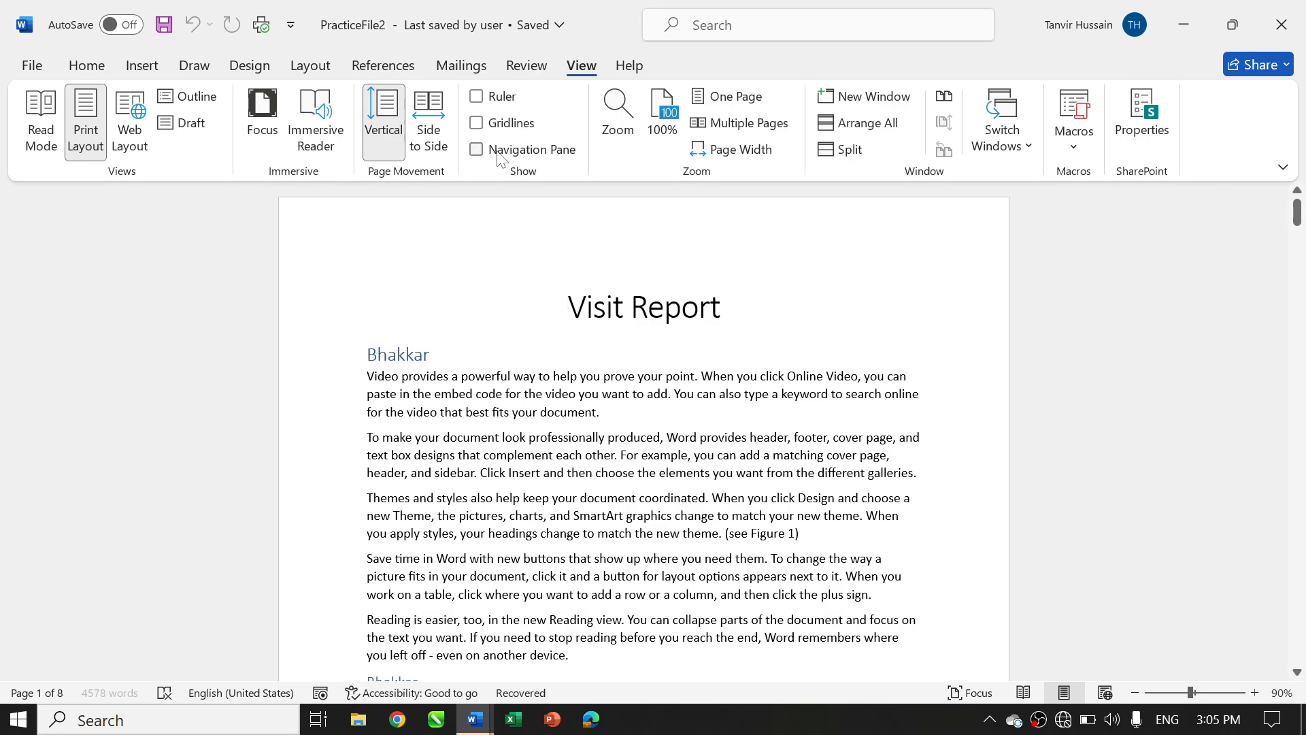
pyautogui.click(499, 152)
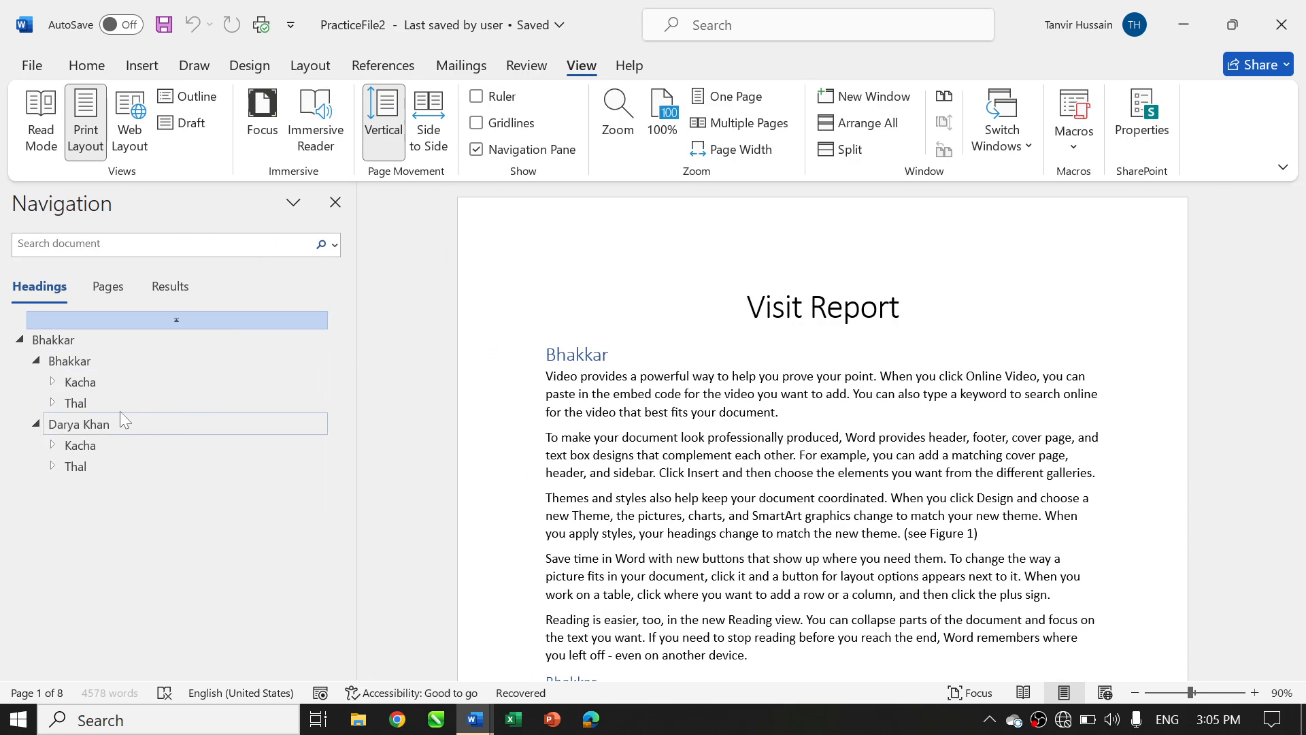
# Expand the Kacha and Thal headings under both Bhakkar and Darya Khan in the document outline
pyautogui.click(52, 382)
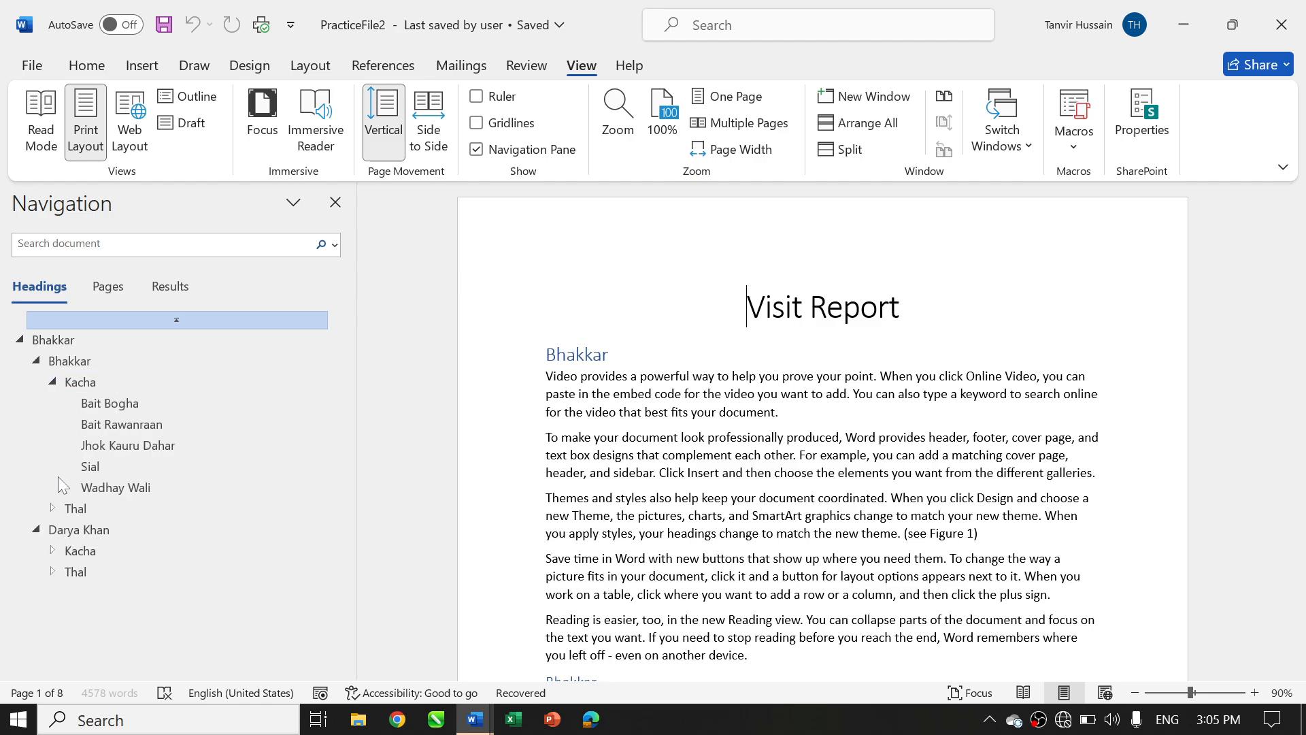
pyautogui.click(52, 508)
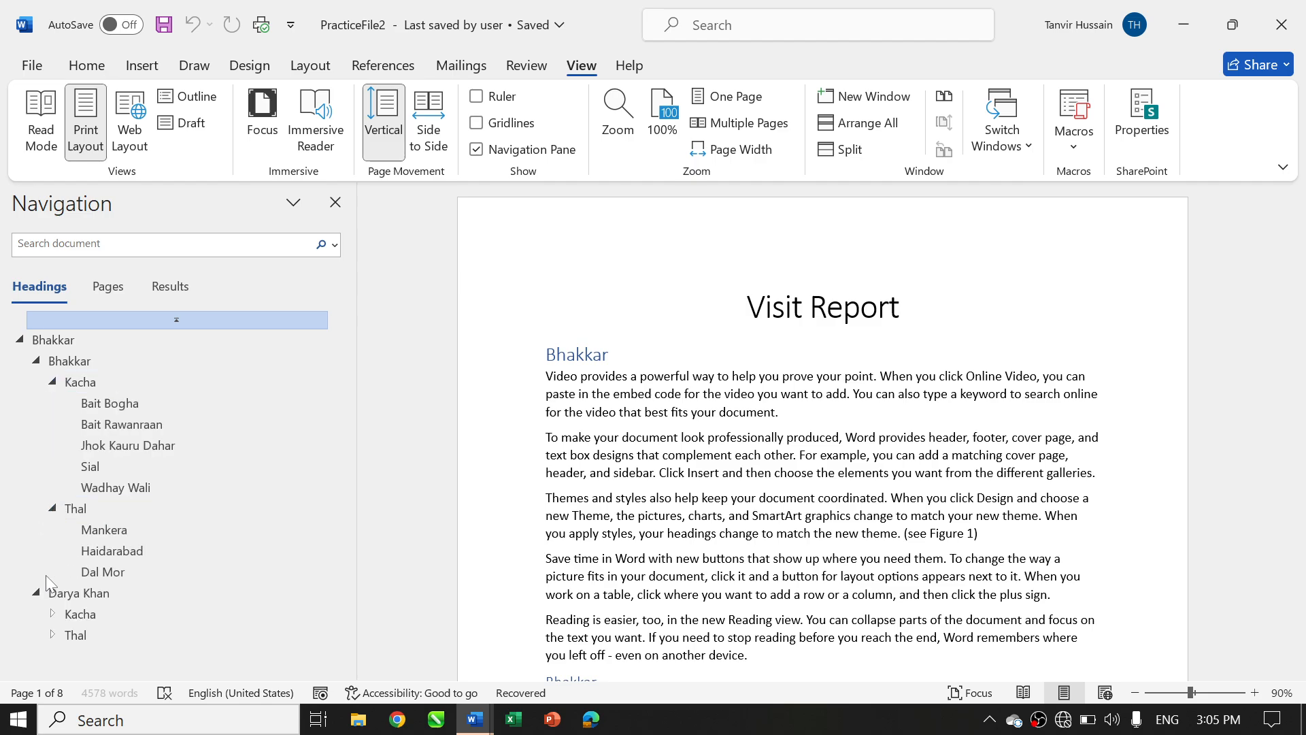
pyautogui.click(51, 614)
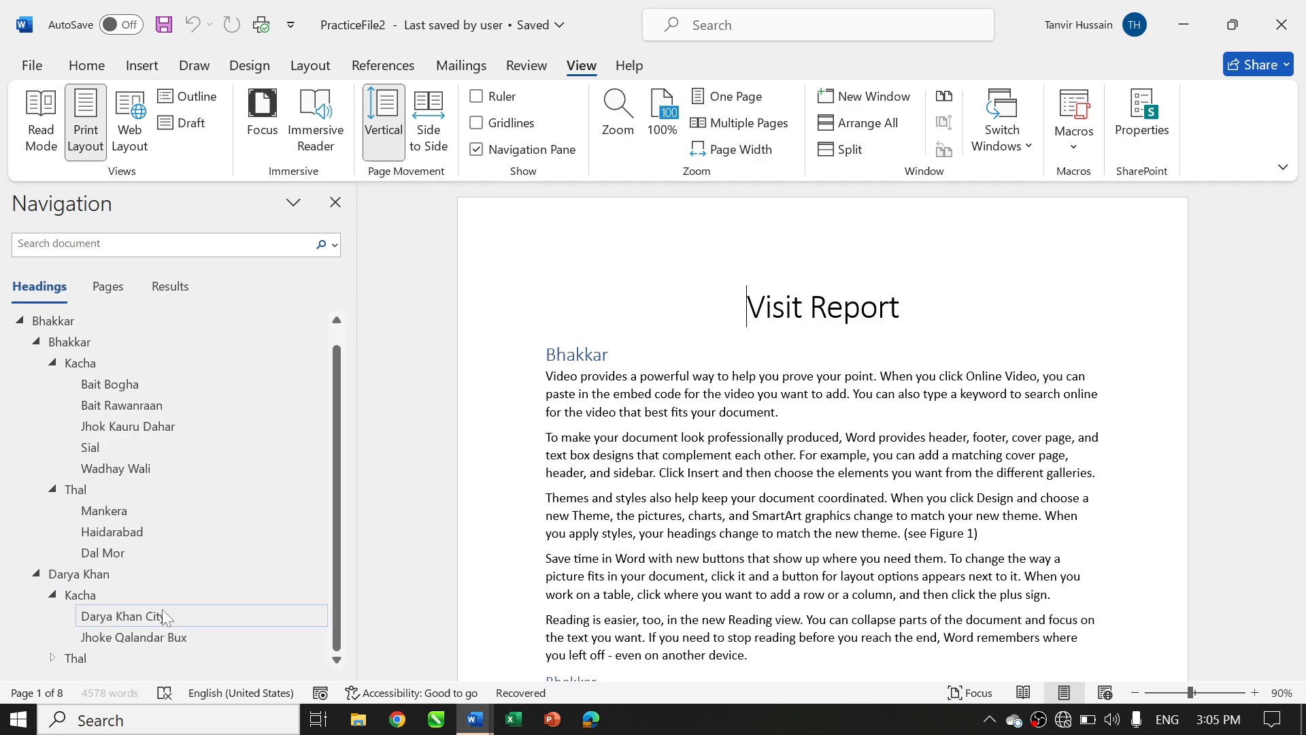
pyautogui.click(52, 658)
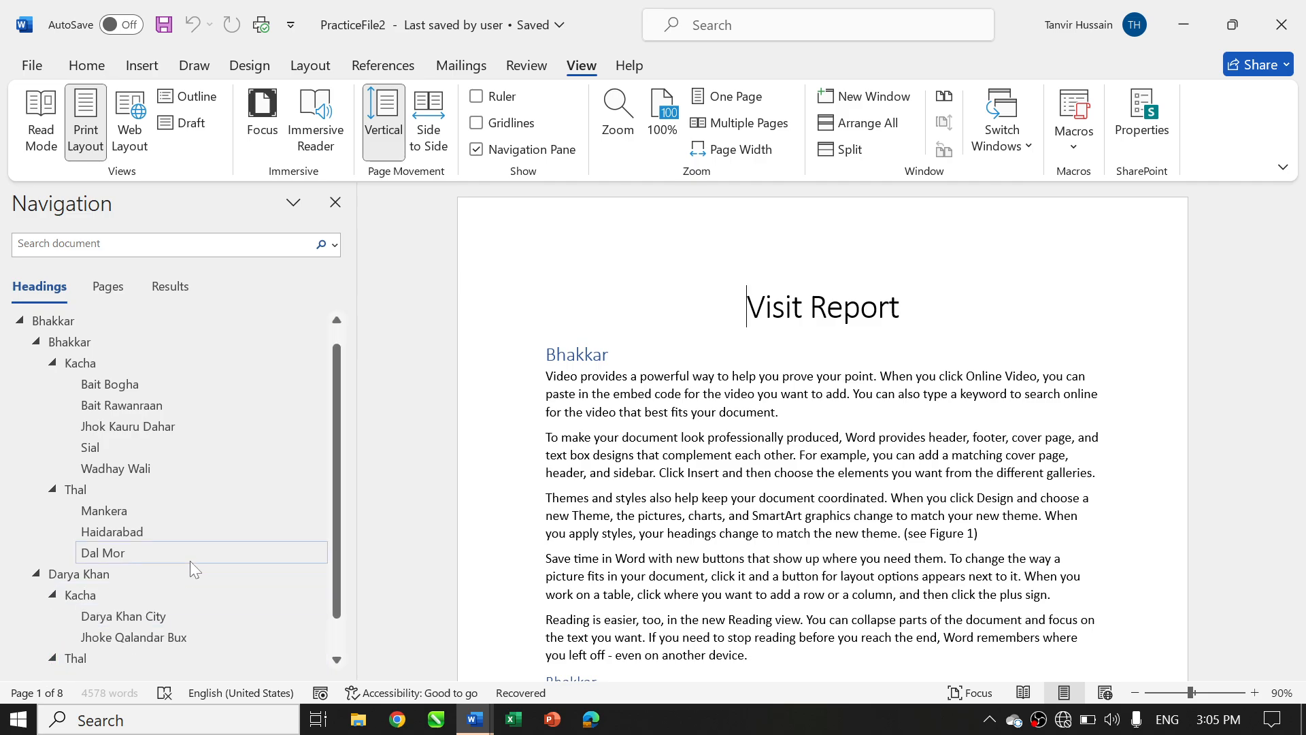
pyautogui.scroll(-1, 189, 560)
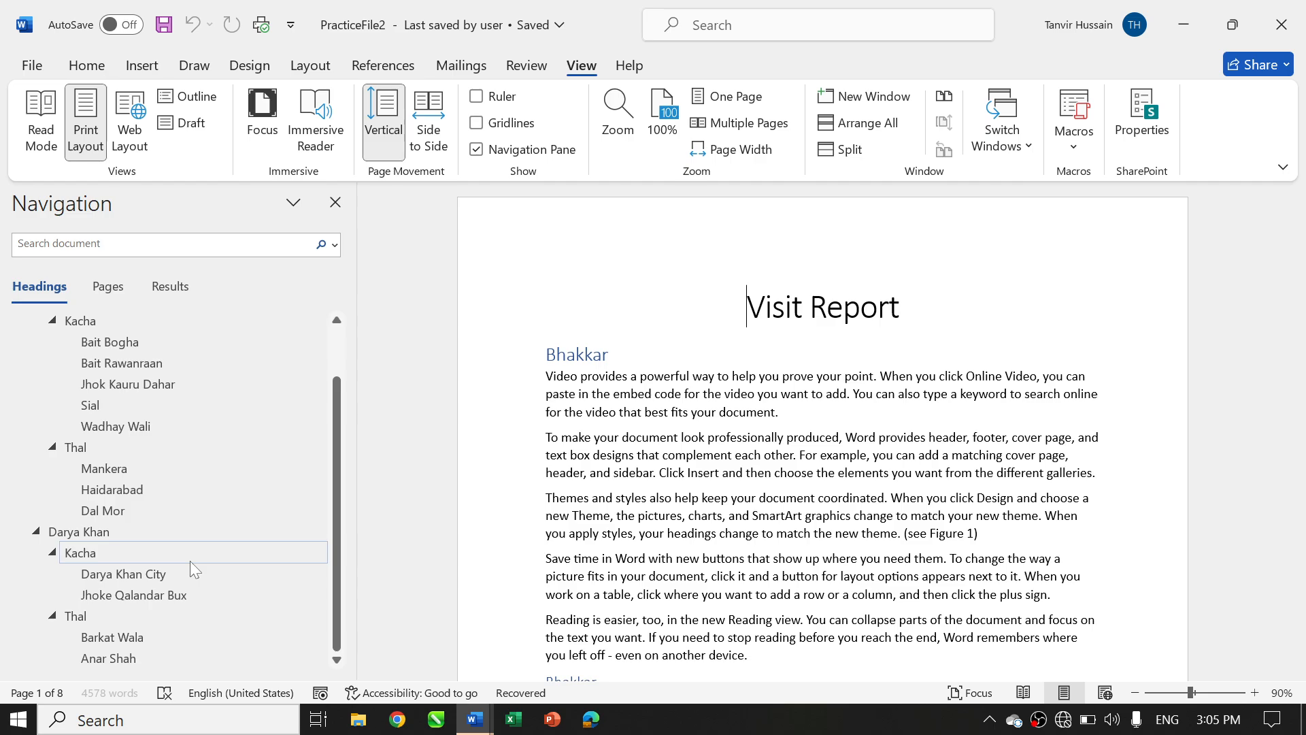
# Delete the entire Bait Bogha and Bait Rawanraan sections, headings included, from under Kacha in Bhakkar
pyautogui.click(107, 344)
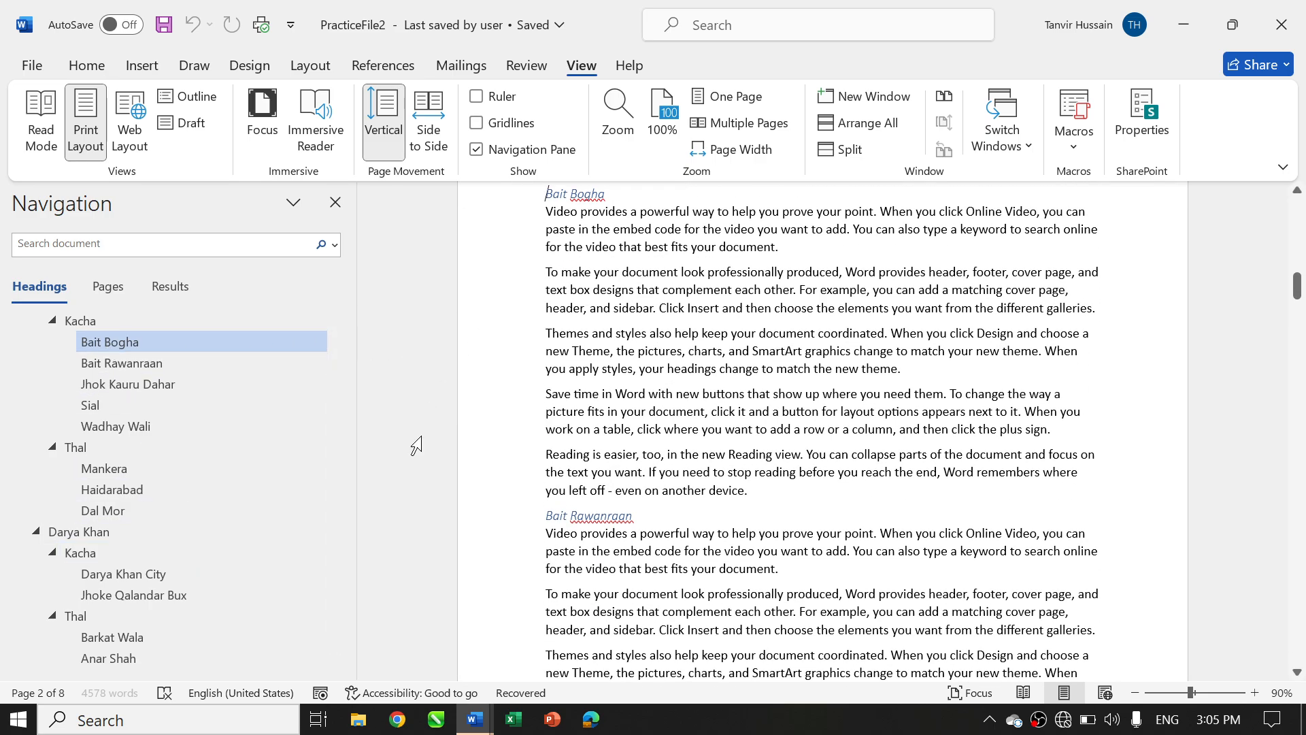
pyautogui.hotkey('shift', 'Down')
pyautogui.hotkey('shift', 'Down')
pyautogui.hotkey('shift', 'Down')
pyautogui.hotkey('shift', 'Down')
pyautogui.hotkey('shift', 'Down')
pyautogui.hotkey('shift', 'Down')
pyautogui.hotkey('shift', 'Down')
pyautogui.hotkey('shift', 'Down')
pyautogui.hotkey('shift', 'Down')
pyautogui.hotkey('shift', 'Down')
pyautogui.hotkey('shift', 'Down')
pyautogui.hotkey('shift', 'Down')
pyautogui.hotkey('shift', 'Down')
pyautogui.hotkey('shift', 'Down')
pyautogui.hotkey('shift', 'Down')
pyautogui.hotkey('shift', 'Down')
pyautogui.hotkey('shift', 'Down')
pyautogui.hotkey('shift', 'Down')
pyautogui.hotkey('shift', 'Down')
pyautogui.hotkey('shift', 'Down')
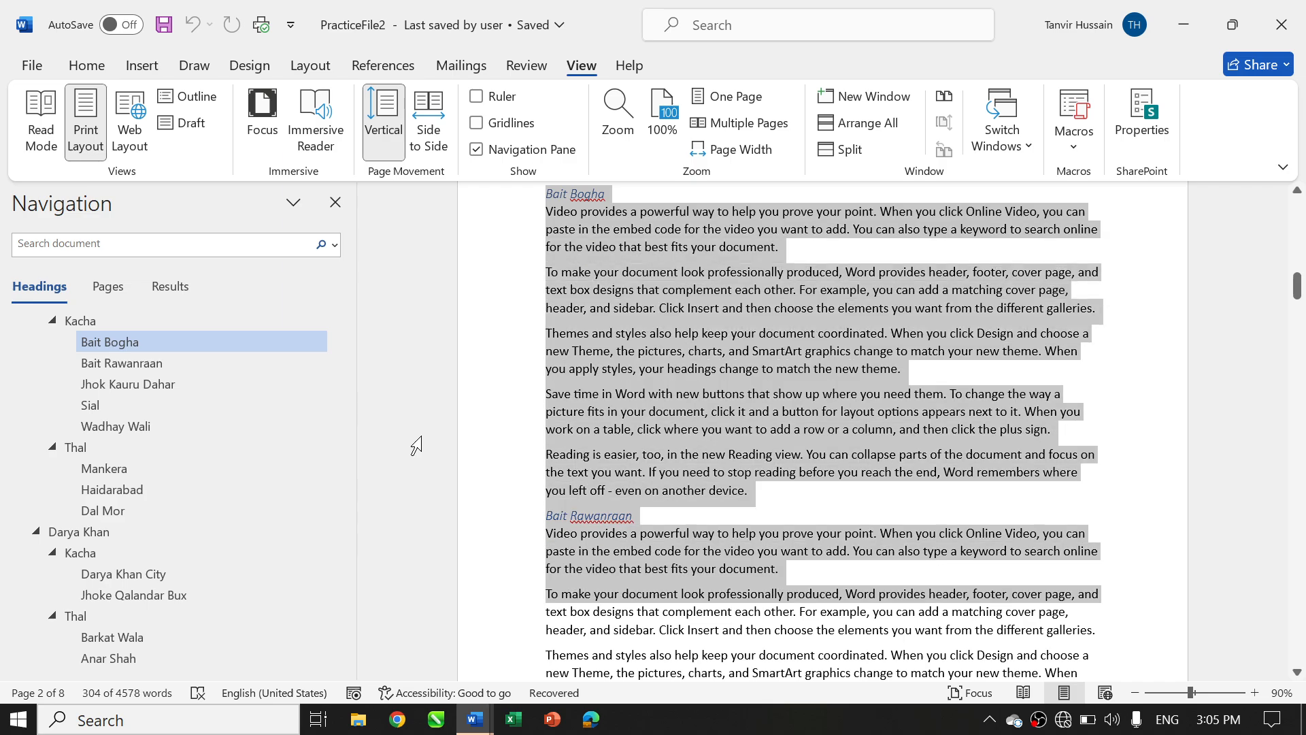
pyautogui.hotkey('shift', 'Down')
pyautogui.hotkey('shift', 'Down')
pyautogui.hotkey('shift', 'Down')
pyautogui.hotkey('shift', 'Down')
pyautogui.hotkey('shift', 'Down')
pyautogui.hotkey('shift', 'Down')
pyautogui.hotkey('shift', 'Down')
pyautogui.hotkey('shift', 'Down')
pyautogui.hotkey('shift', 'Down')
pyautogui.hotkey('shift', 'Down')
pyautogui.hotkey('shift', 'Down')
pyautogui.hotkey('shift', 'Down')
pyautogui.hotkey('shift', 'Down')
pyautogui.hotkey('shift', 'Down')
pyautogui.hotkey('shift', 'Up')
pyautogui.hotkey('shift', 'Up')
pyautogui.hotkey('shift', 'Up')
pyautogui.hotkey('shift', 'Up')
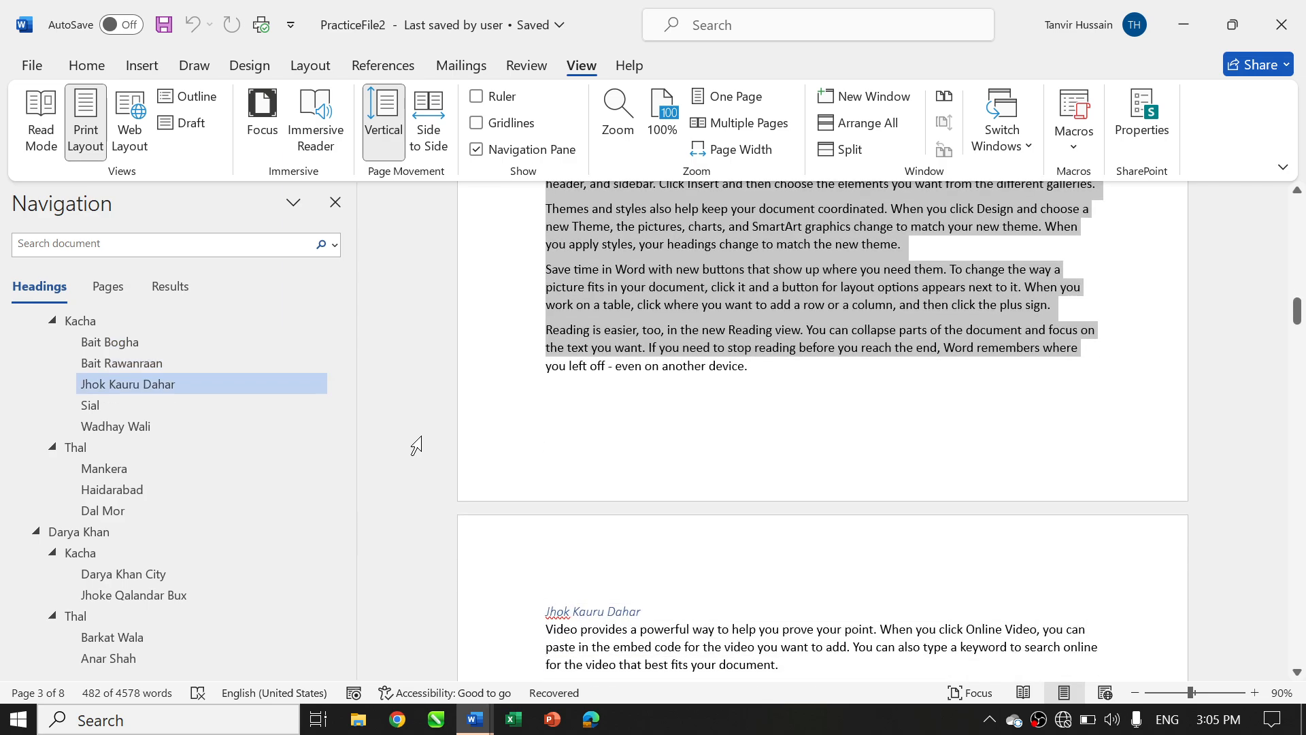
pyautogui.hotkey('shift', 'Down')
pyautogui.press('Delete')
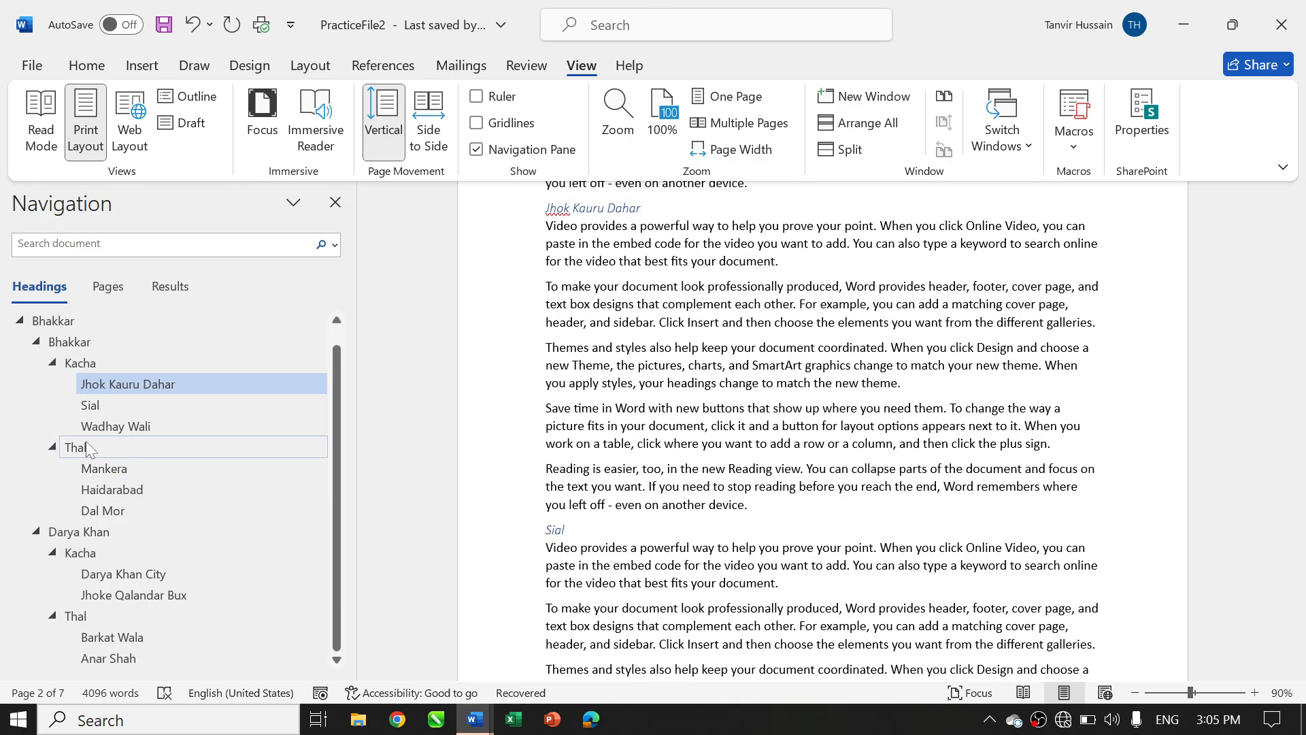
# Cut the whole Sial section, including its heading and all its paragraphs, from under Kacha in Bhakkar
pyautogui.click(95, 406)
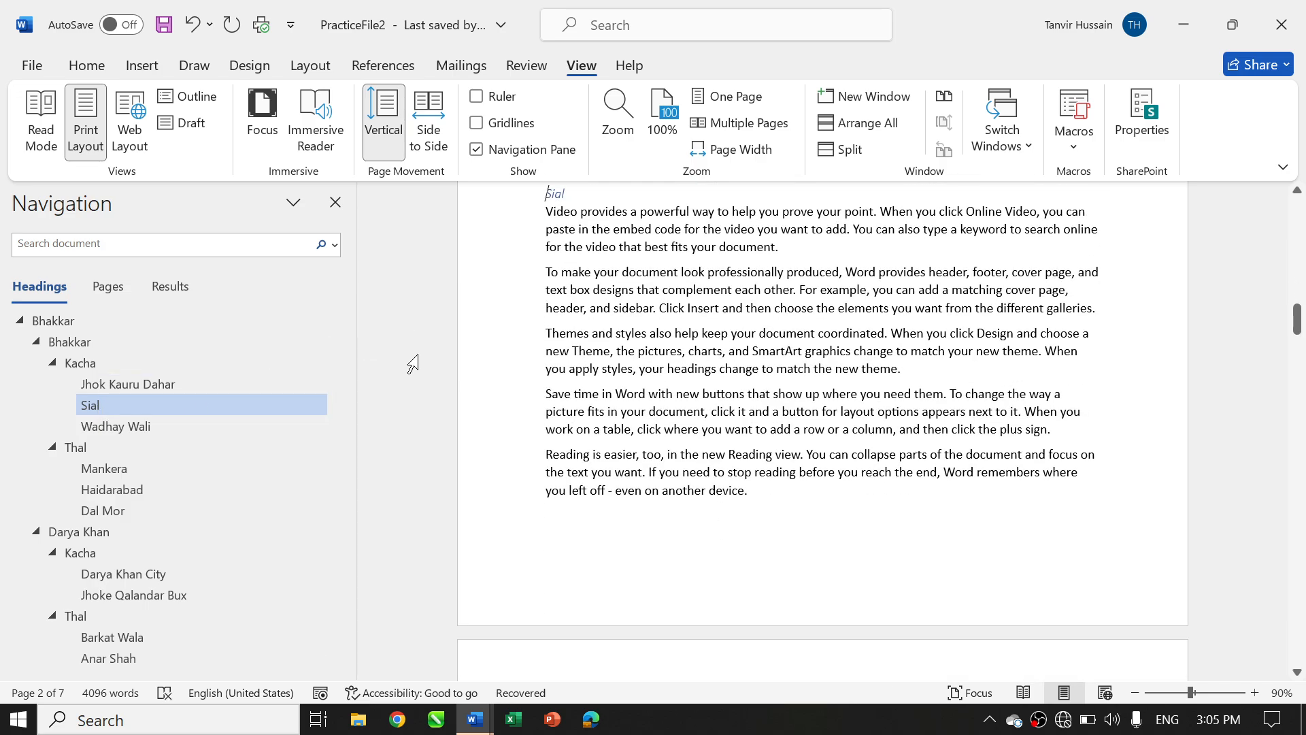
pyautogui.hotkey('shift', 'Down')
pyautogui.hotkey('shift', 'Down')
pyautogui.hotkey('shift', 'Down')
pyautogui.hotkey('shift', 'Down')
pyautogui.hotkey('shift', 'Down')
pyautogui.hotkey('shift', 'Down')
pyautogui.hotkey('shift', 'Down')
pyautogui.hotkey('shift', 'Down')
pyautogui.hotkey('shift', 'Down')
pyautogui.hotkey('shift', 'Down')
pyautogui.hotkey('shift', 'Down')
pyautogui.hotkey('shift', 'Down')
pyautogui.hotkey('shift', 'Down')
pyautogui.hotkey('shift', 'Down')
pyautogui.hotkey('shift', 'Down')
pyautogui.hotkey('shift', 'Down')
pyautogui.hotkey('shift', 'Down')
pyautogui.hotkey('shift', 'Down')
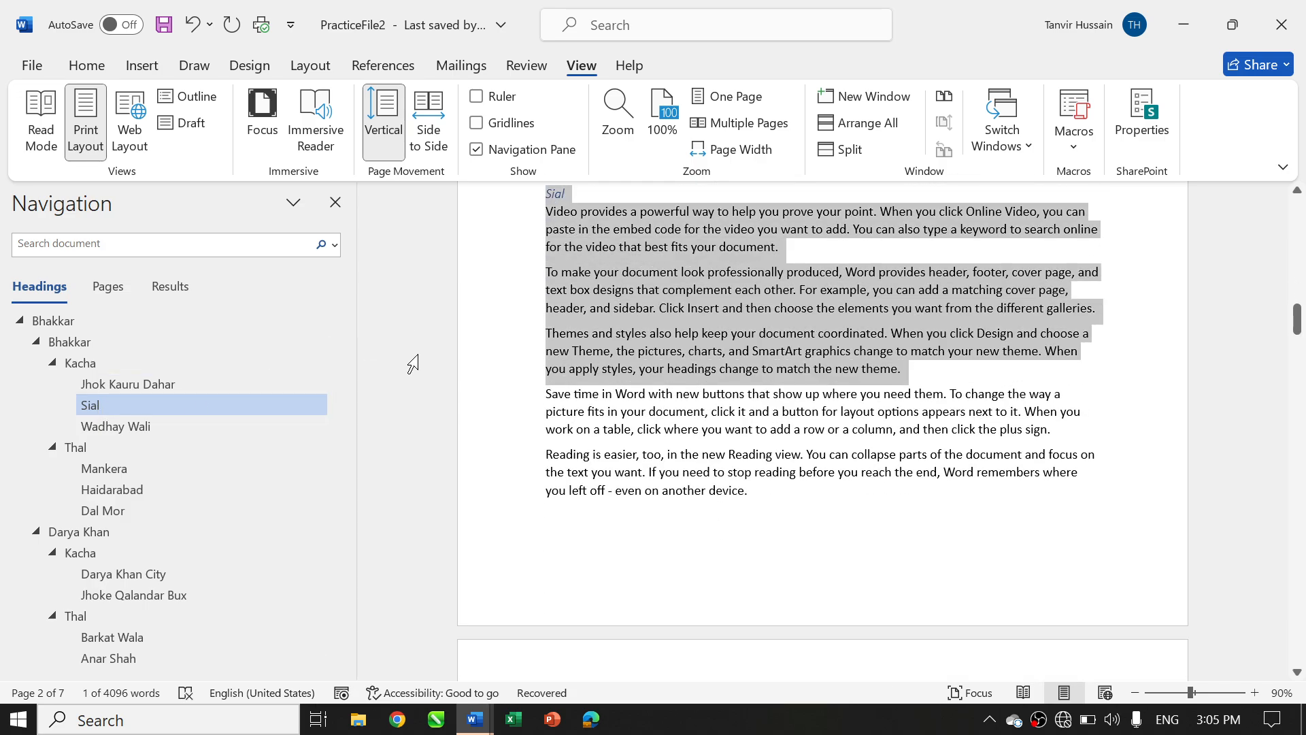
pyautogui.hotkey('shift', 'Up')
pyautogui.hotkey('shift', 'Up')
pyautogui.hotkey('shift', 'Up')
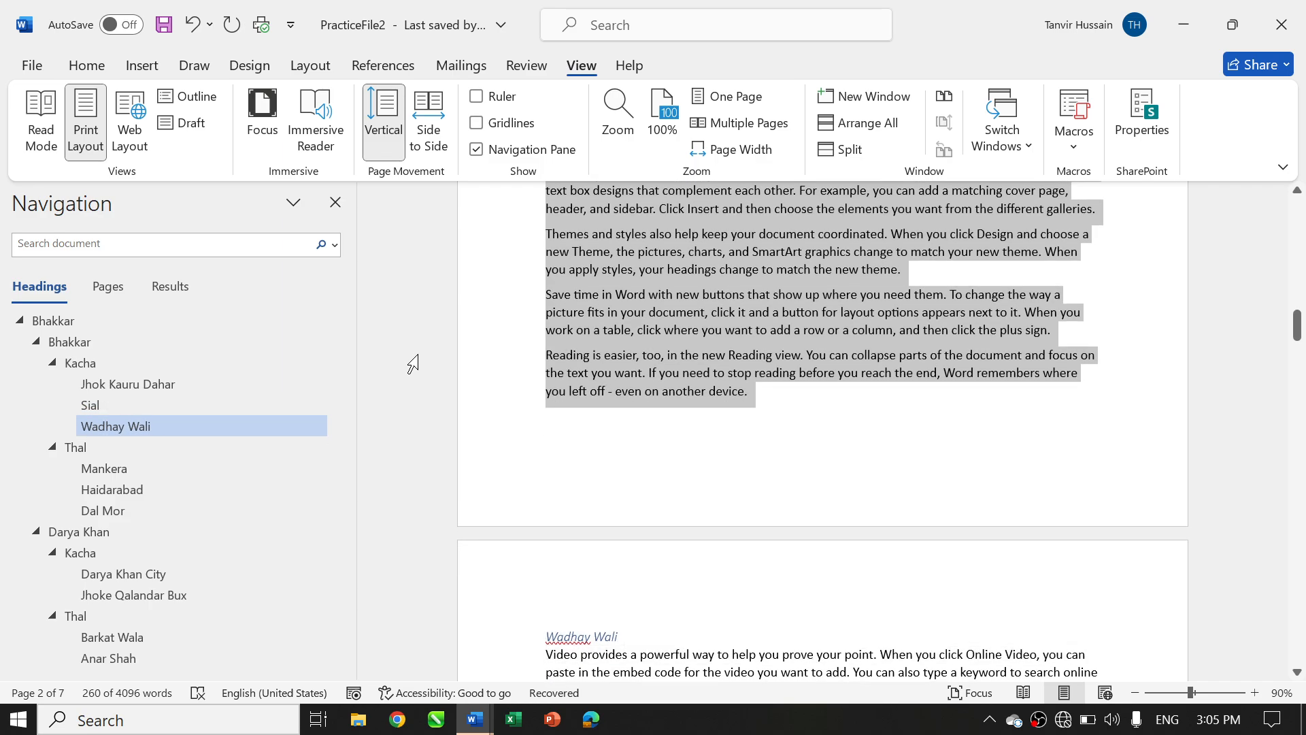
pyautogui.hotkey('shift', 'Down')
pyautogui.hotkey('ctrl', 'x')
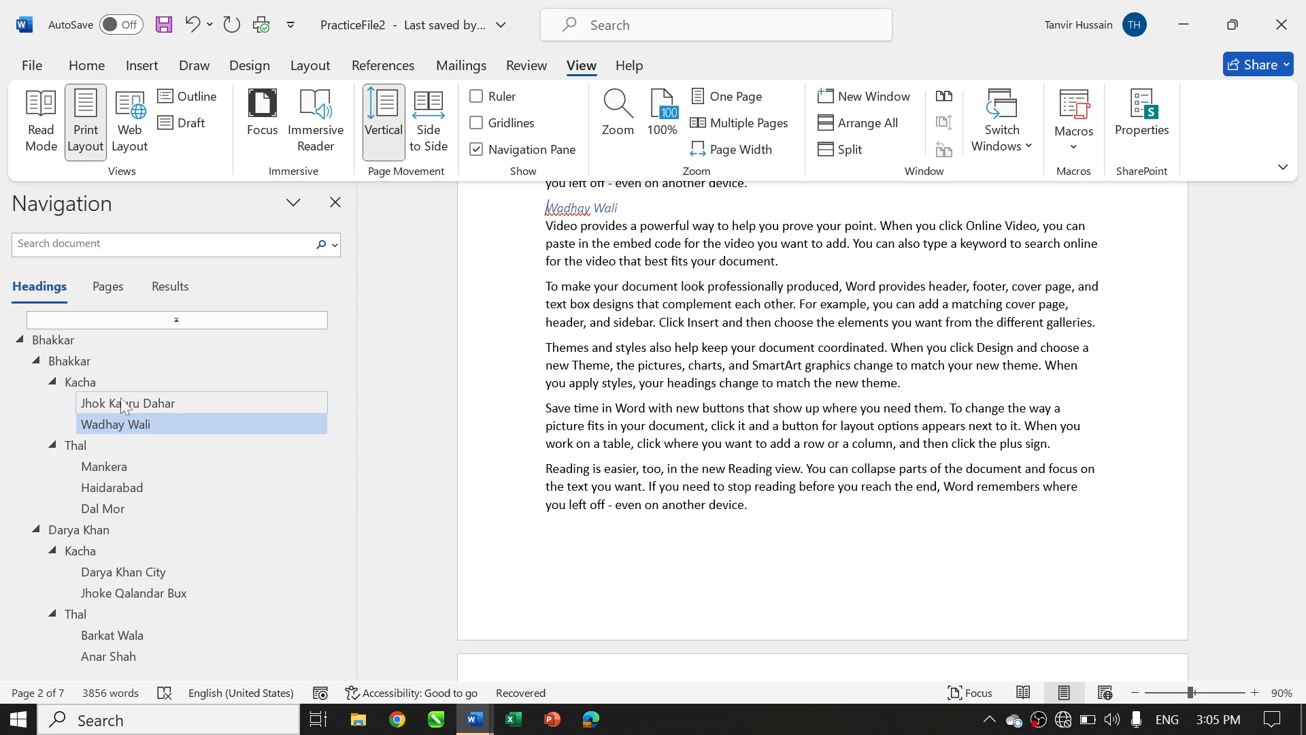
# Mark the Jhok Kauru Dahar heading as a table of authorities citation in the Kacha category
pyautogui.click(275, 362)
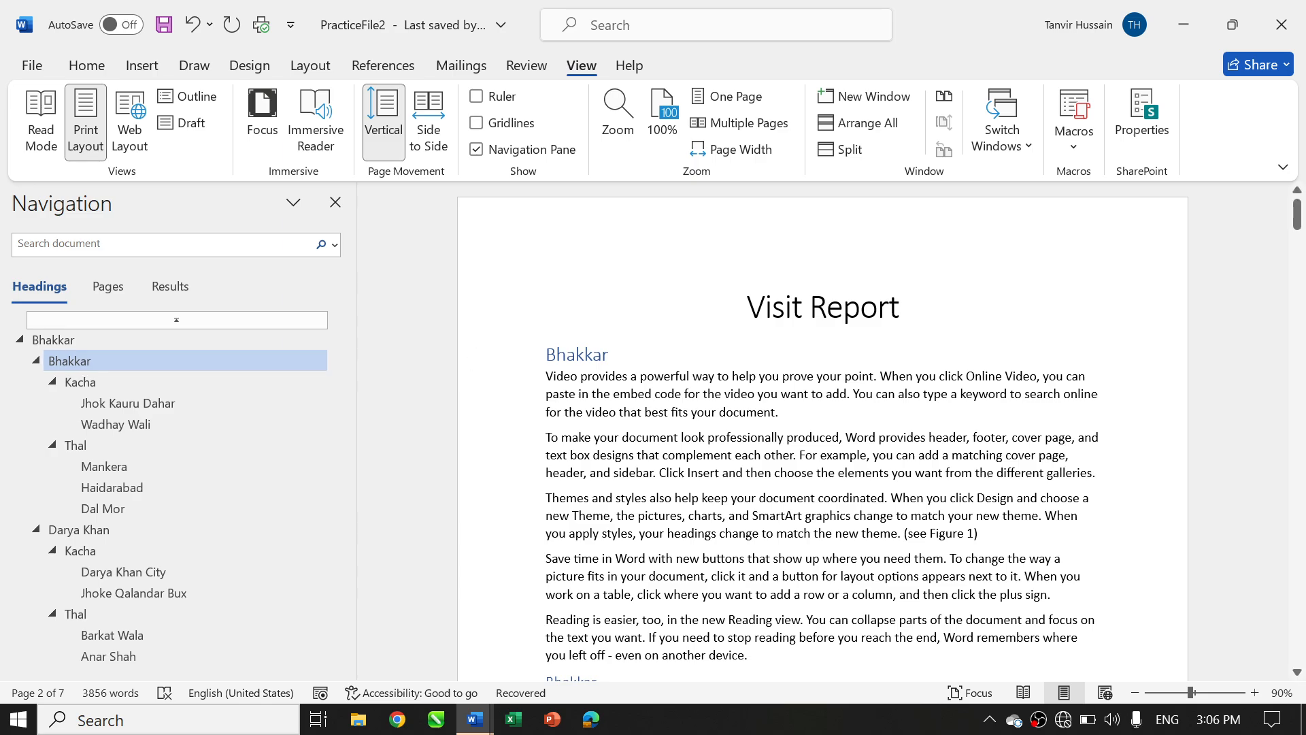
pyautogui.scroll(-3, 821, 442)
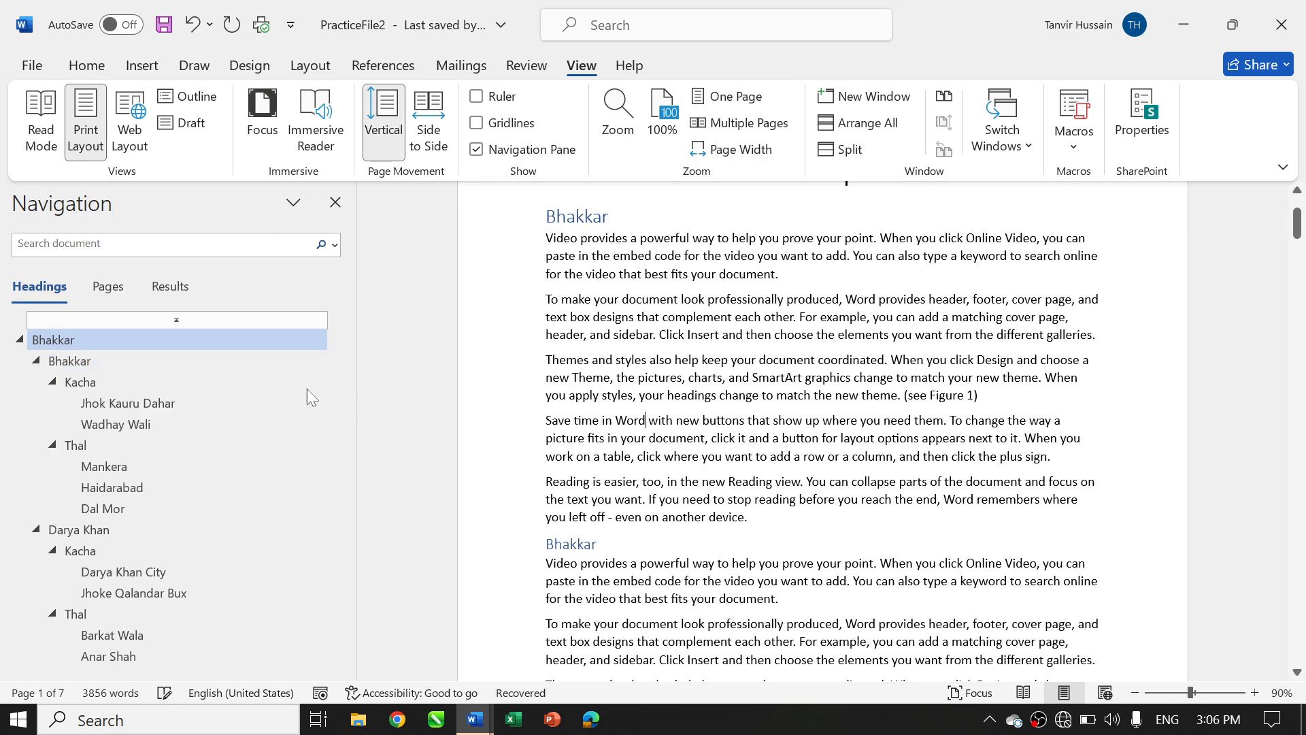
pyautogui.click(104, 403)
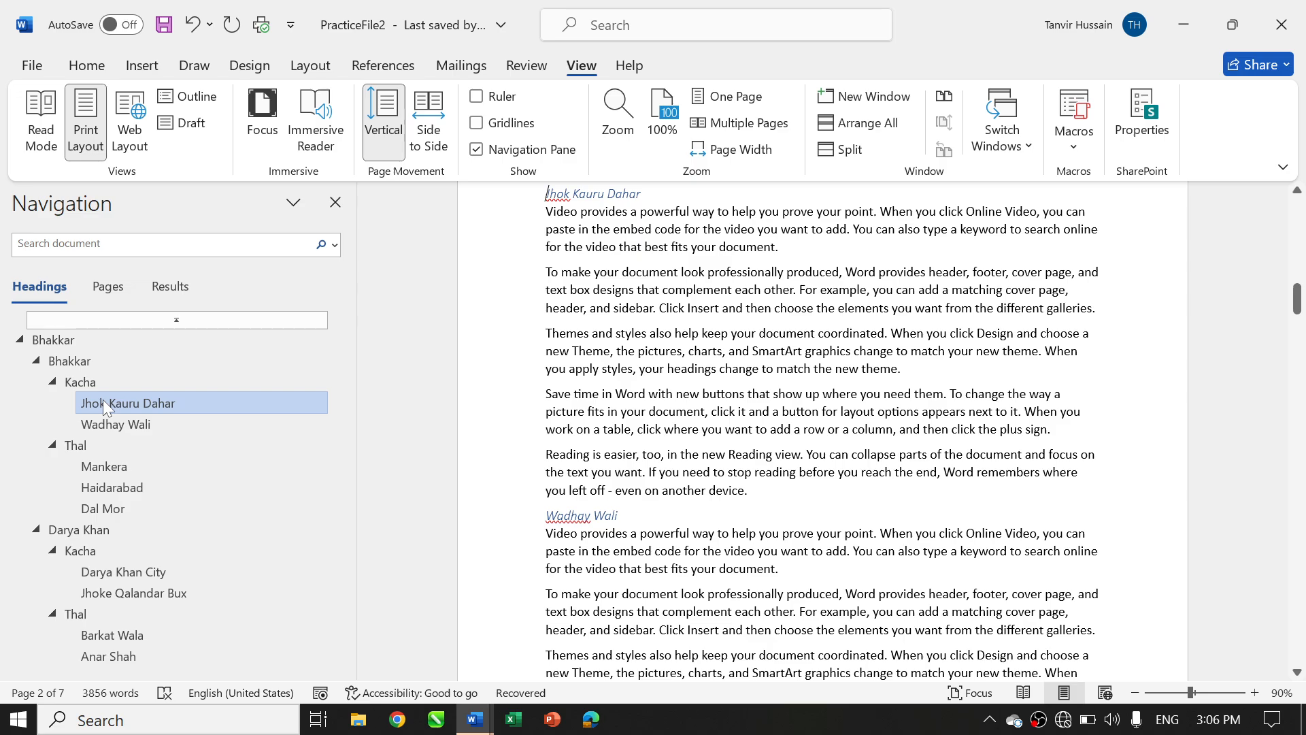
pyautogui.hotkey('ctrl', 'shift', 'Right')
pyautogui.hotkey('ctrl', 'shift', 'Right')
pyautogui.hotkey('ctrl', 'shift', 'Right')
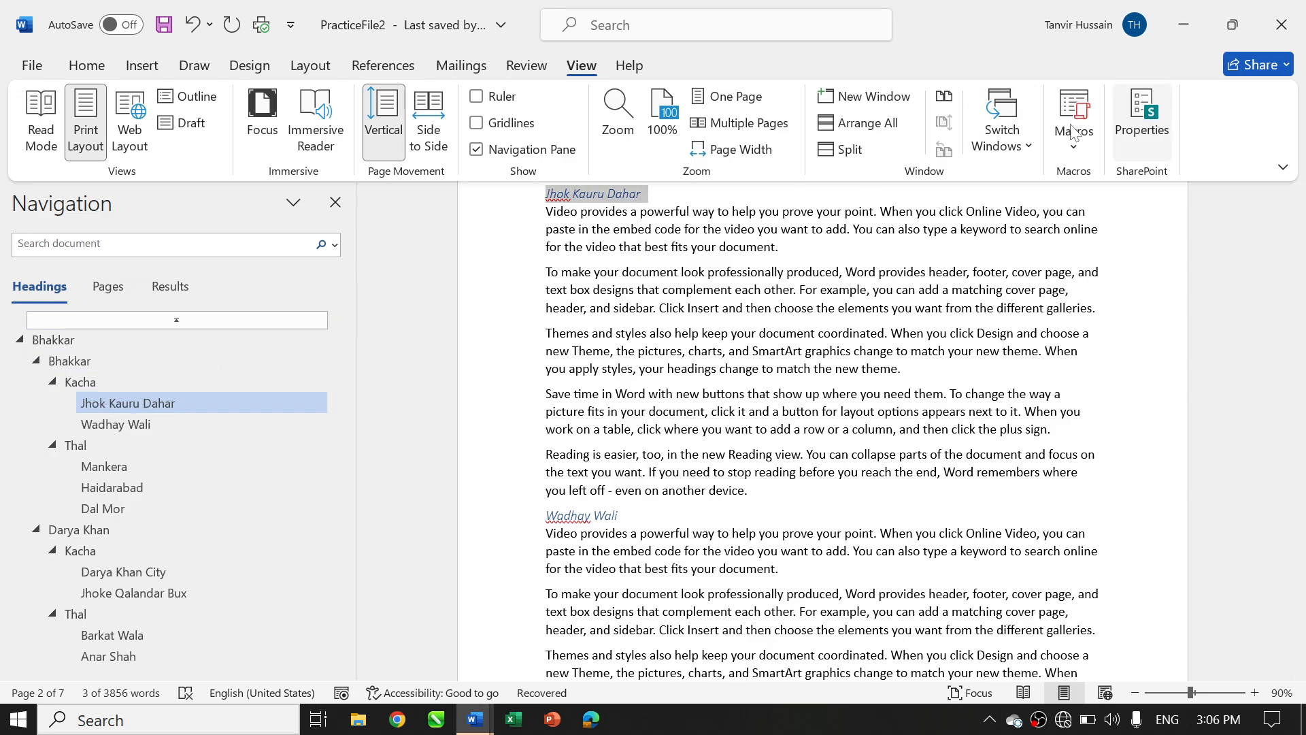
pyautogui.click(392, 66)
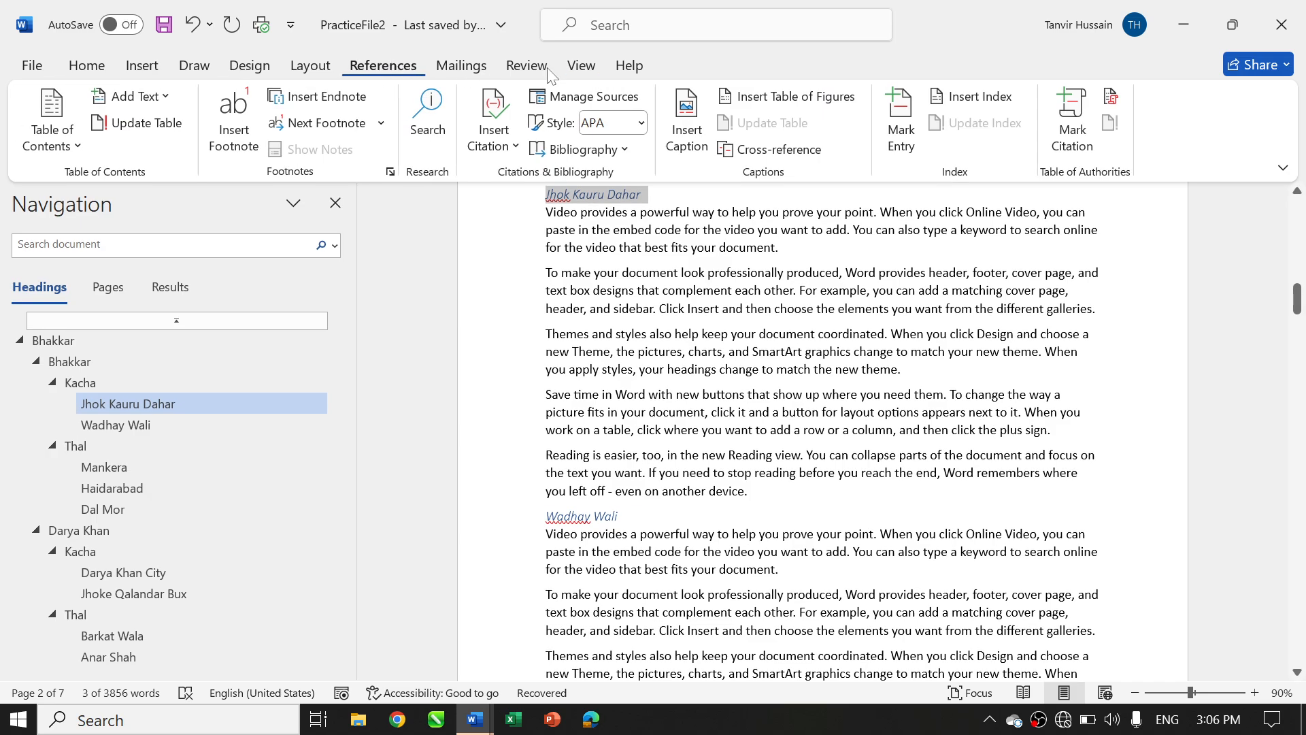
pyautogui.click(1072, 119)
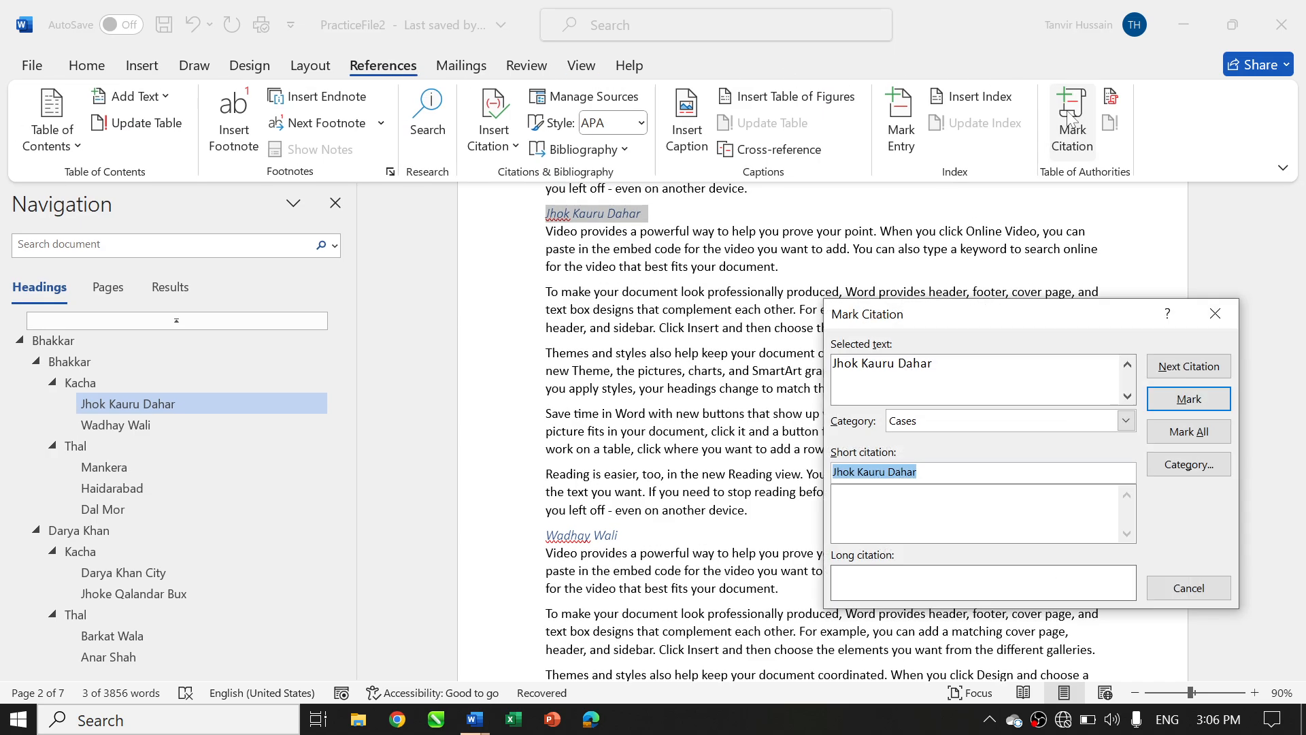
pyautogui.click(1126, 421)
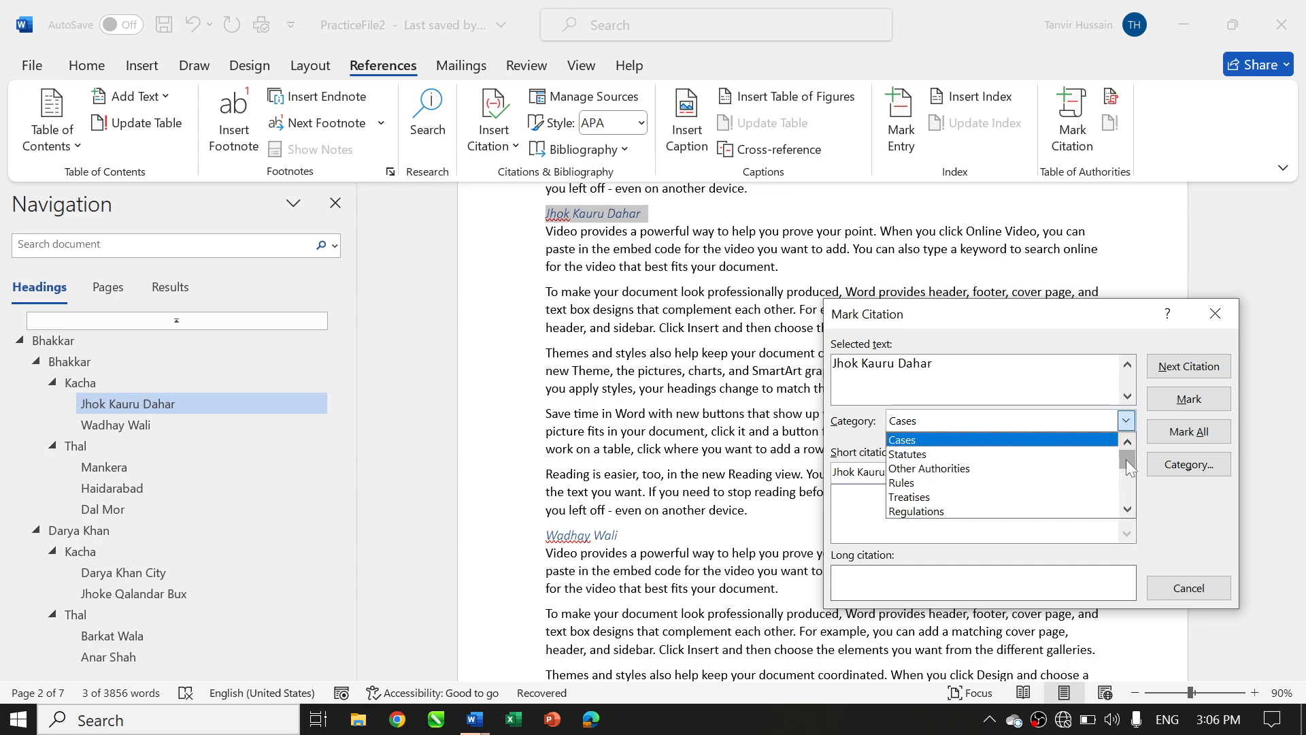
pyautogui.moveTo(1127, 459); pyautogui.dragTo(1131, 483)
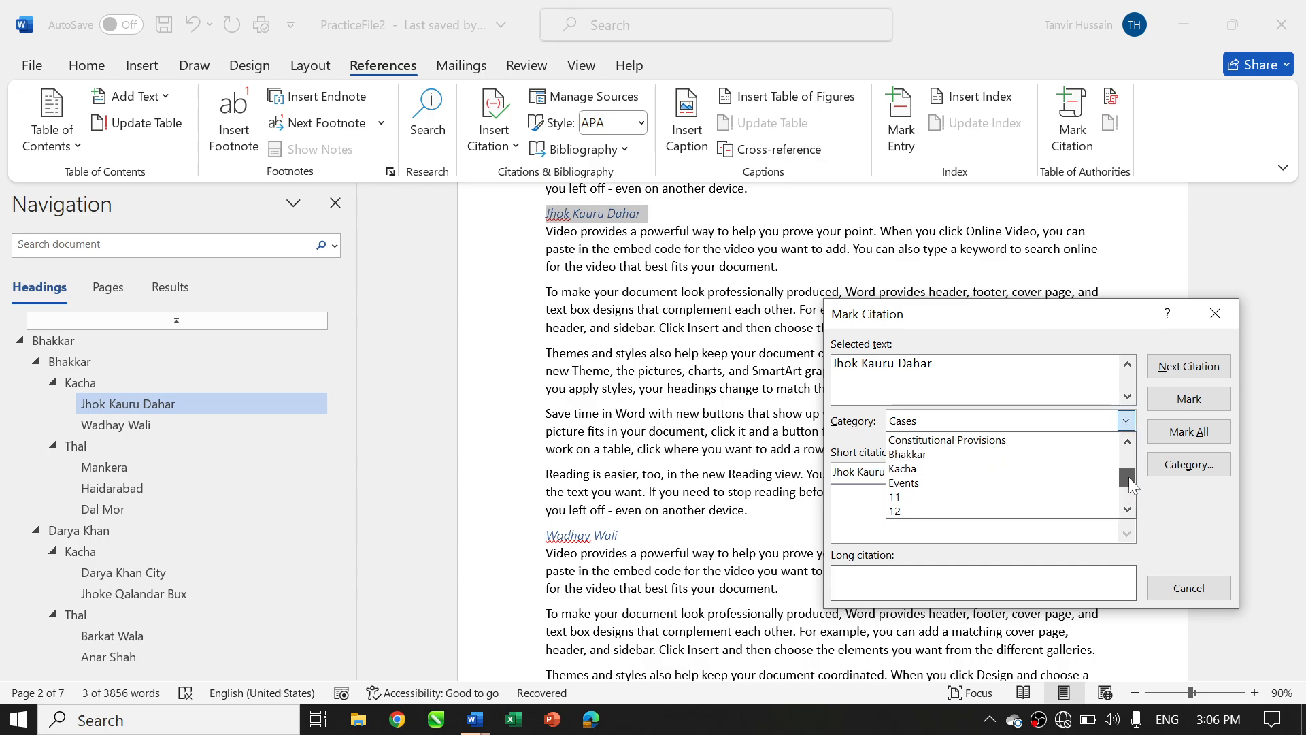
pyautogui.click(965, 470)
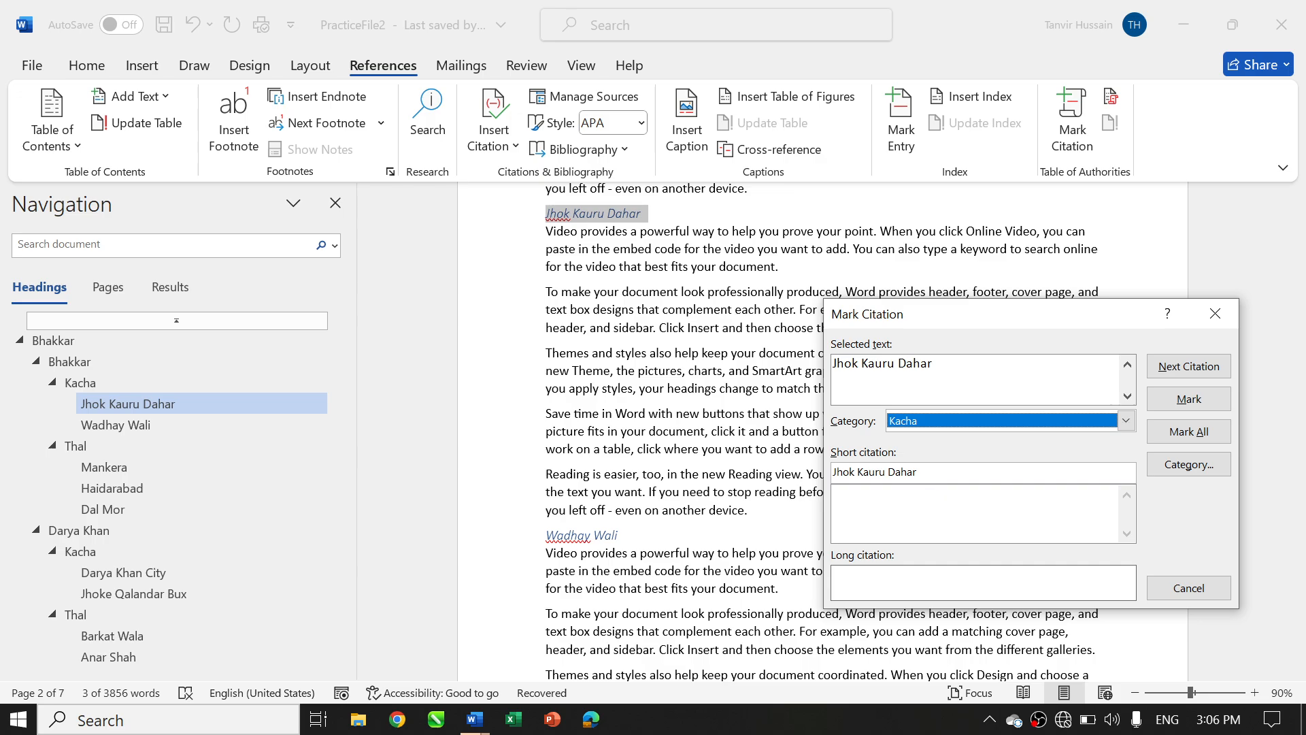
pyautogui.click(1187, 400)
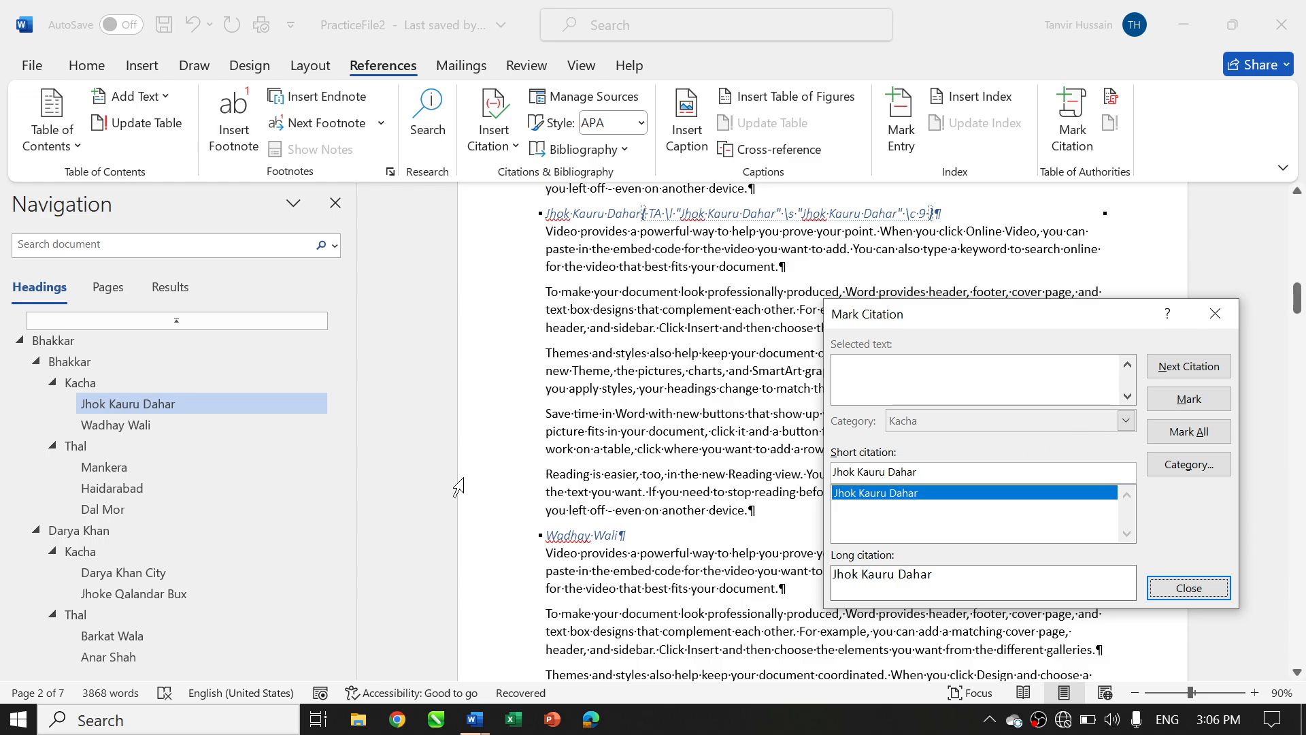
# Mark the Wadhay Wali heading as a citation in the Kacha category
pyautogui.click(128, 423)
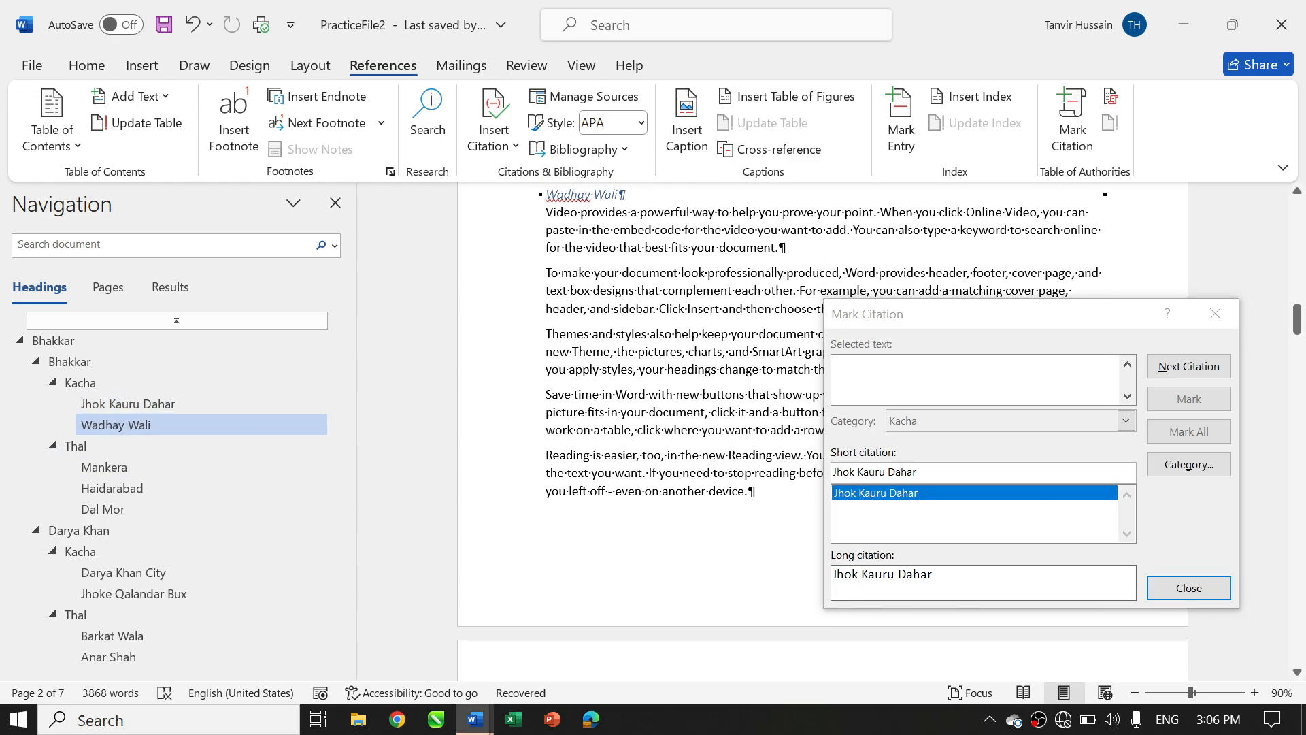
pyautogui.click(1012, 315)
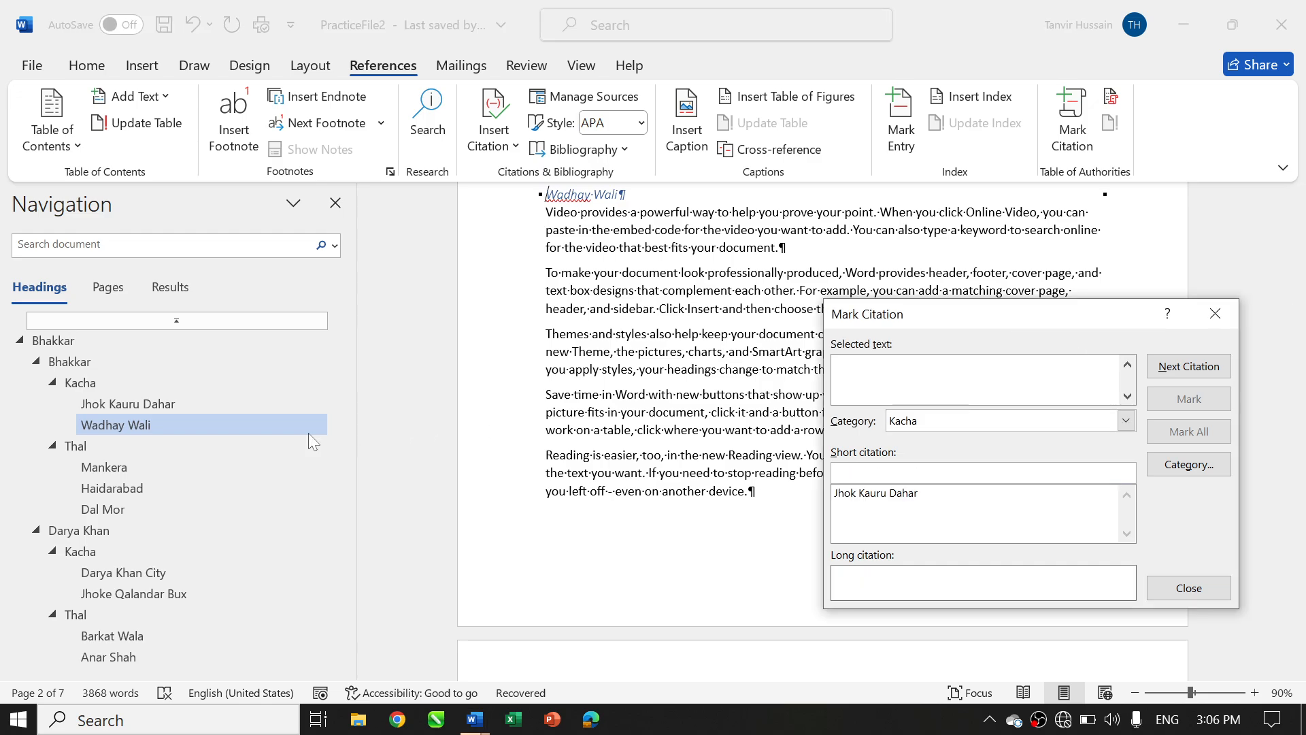
pyautogui.click(147, 423)
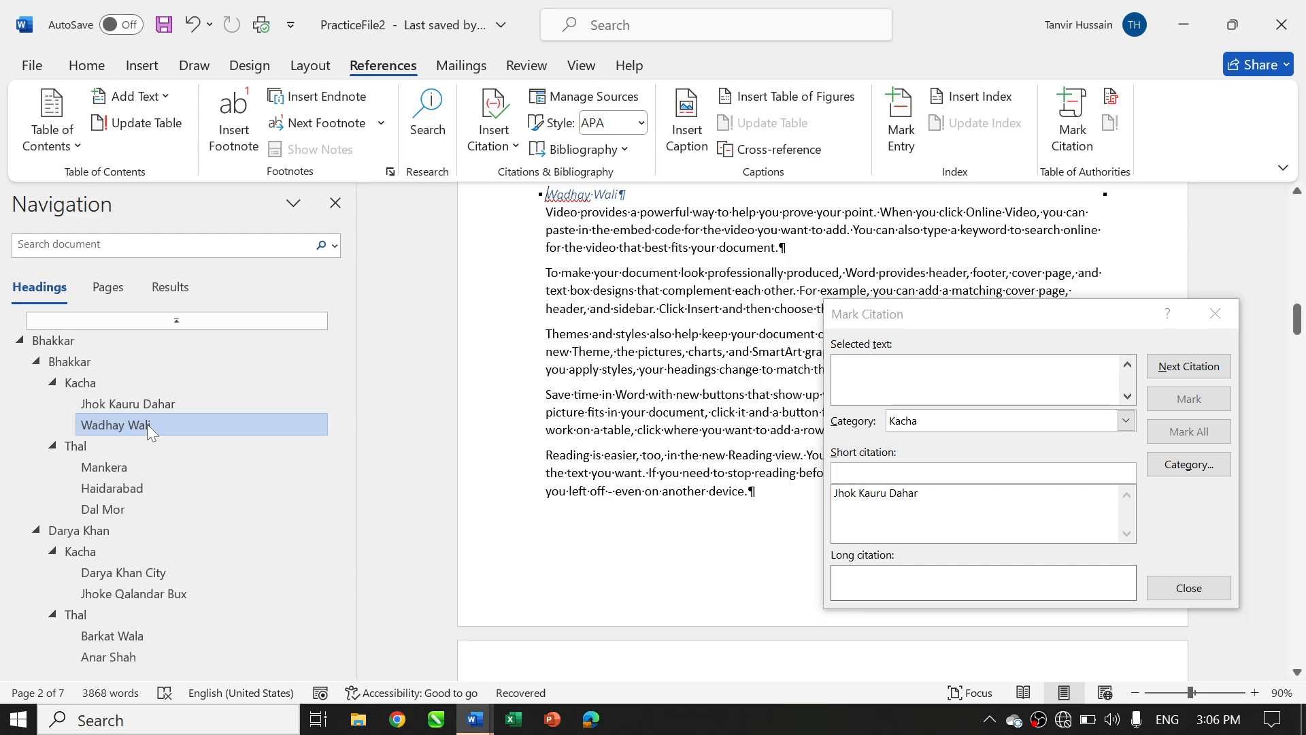
pyautogui.tripleClick(549, 195)
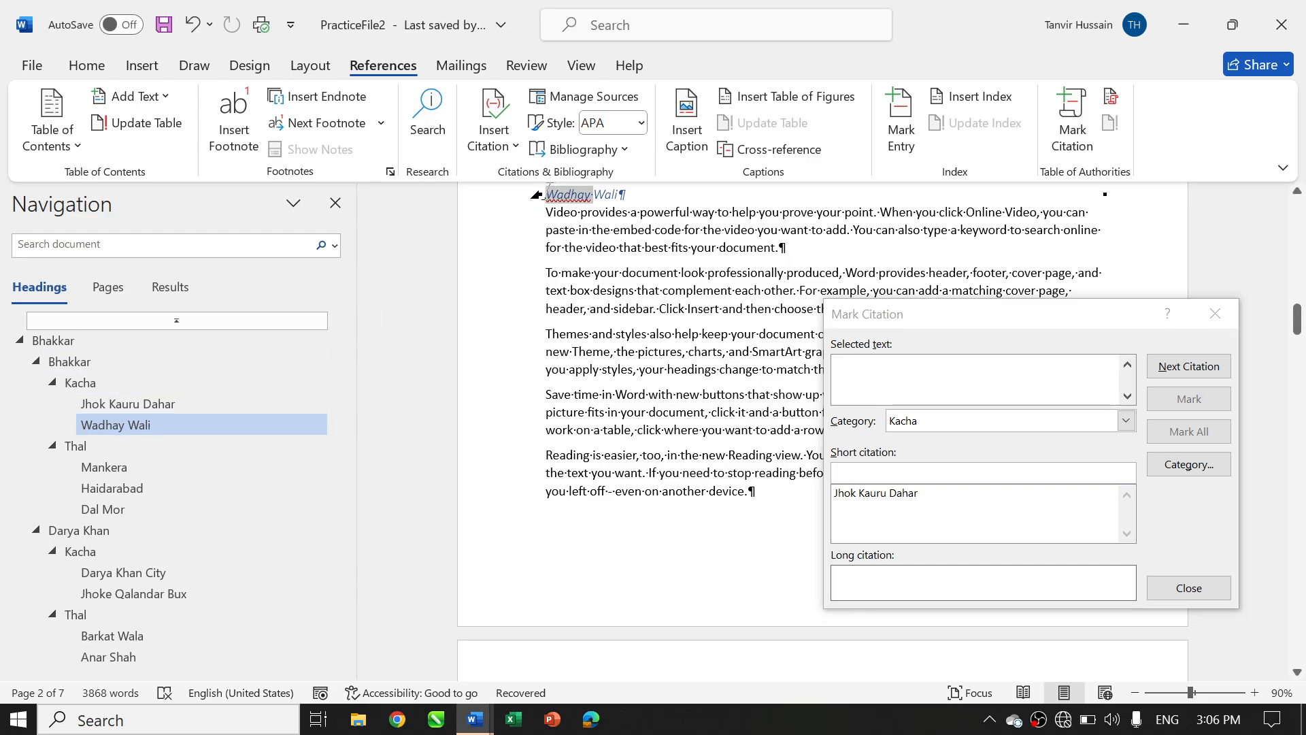
pyautogui.click(1022, 315)
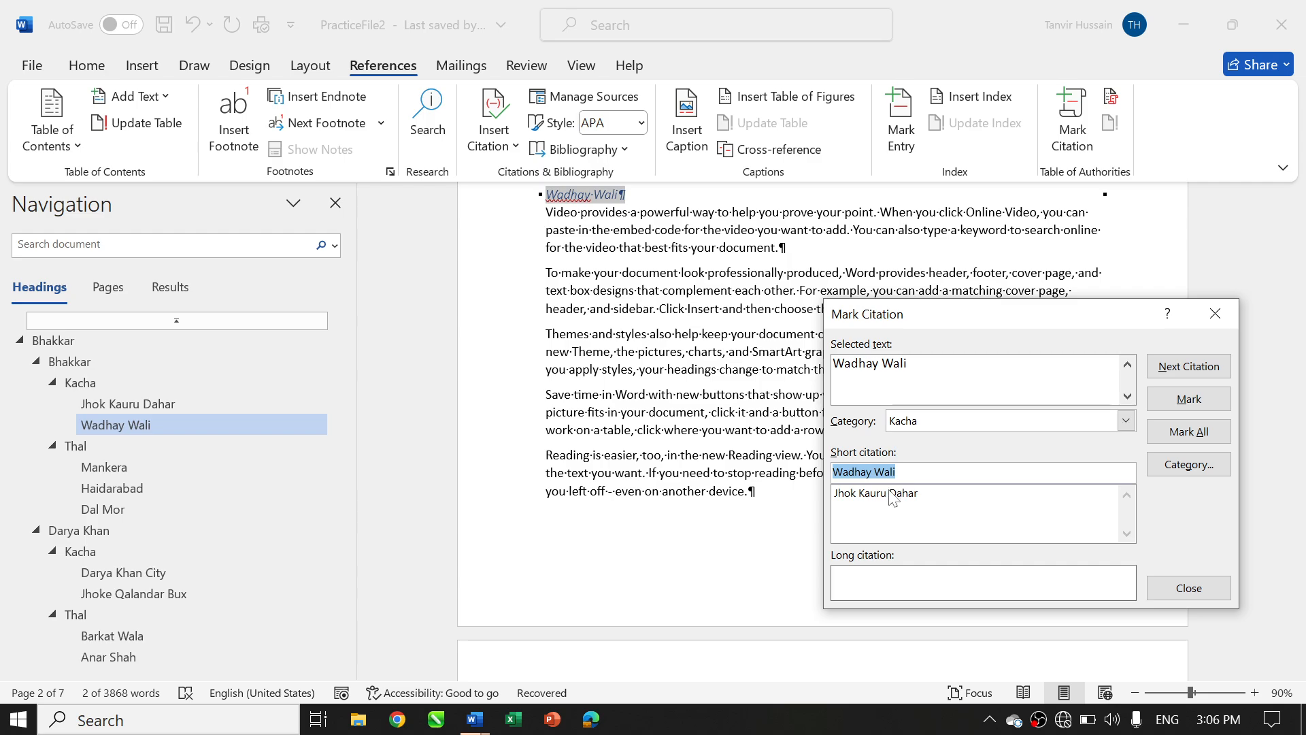
pyautogui.click(1179, 403)
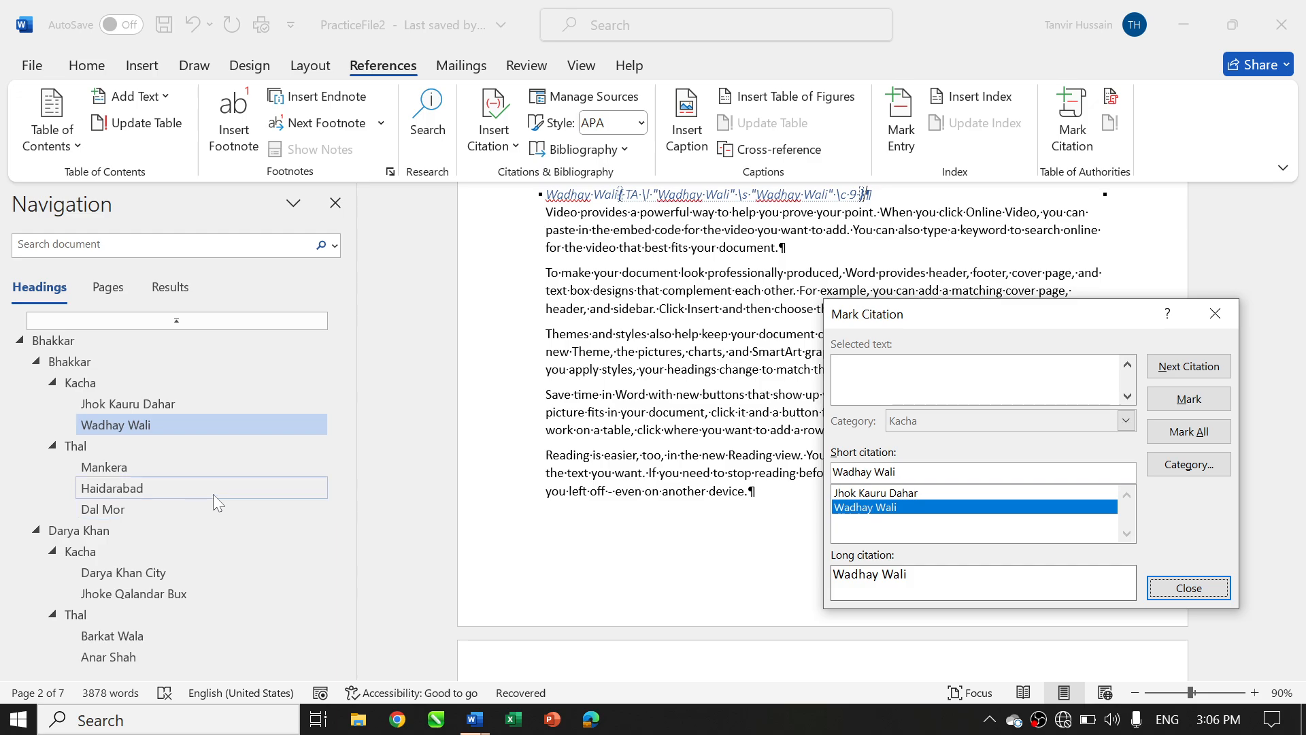
# Mark the Darya Khan City heading under Darya Khan as a citation in the Kacha category
pyautogui.click(116, 574)
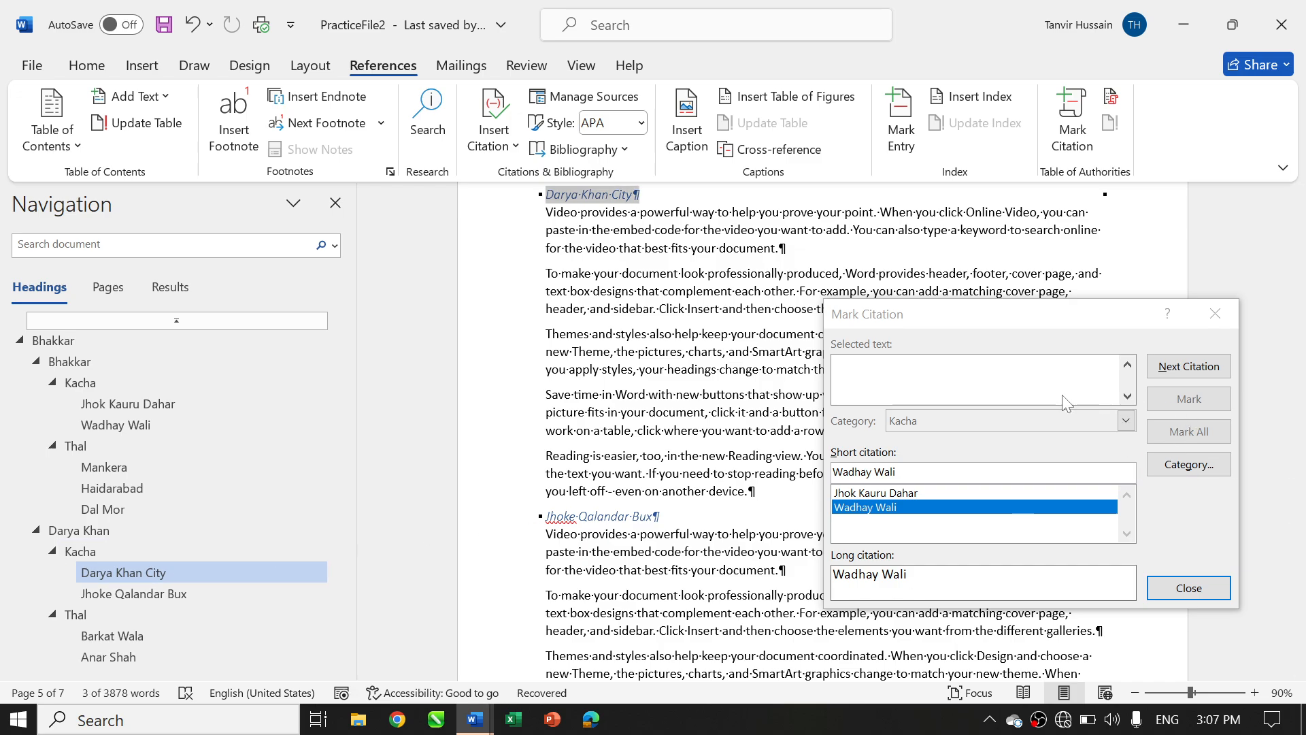
pyautogui.click(1033, 434)
pyautogui.click(1158, 430)
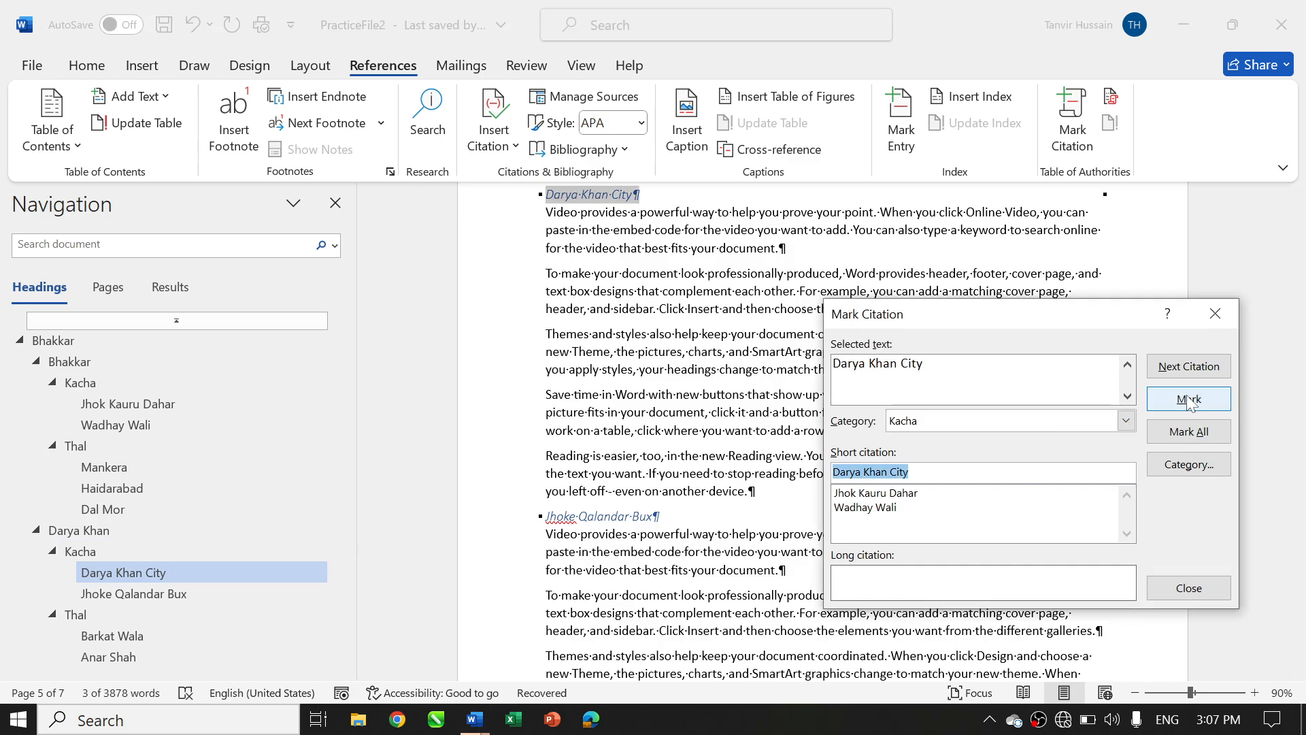
# Mark the Jhoke Qalandar Bux heading as a citation in the Kacha category
pyautogui.click(93, 600)
pyautogui.hotkey('ctrl', 'shift', 'Right')
pyautogui.hotkey('ctrl', 'shift', 'Right')
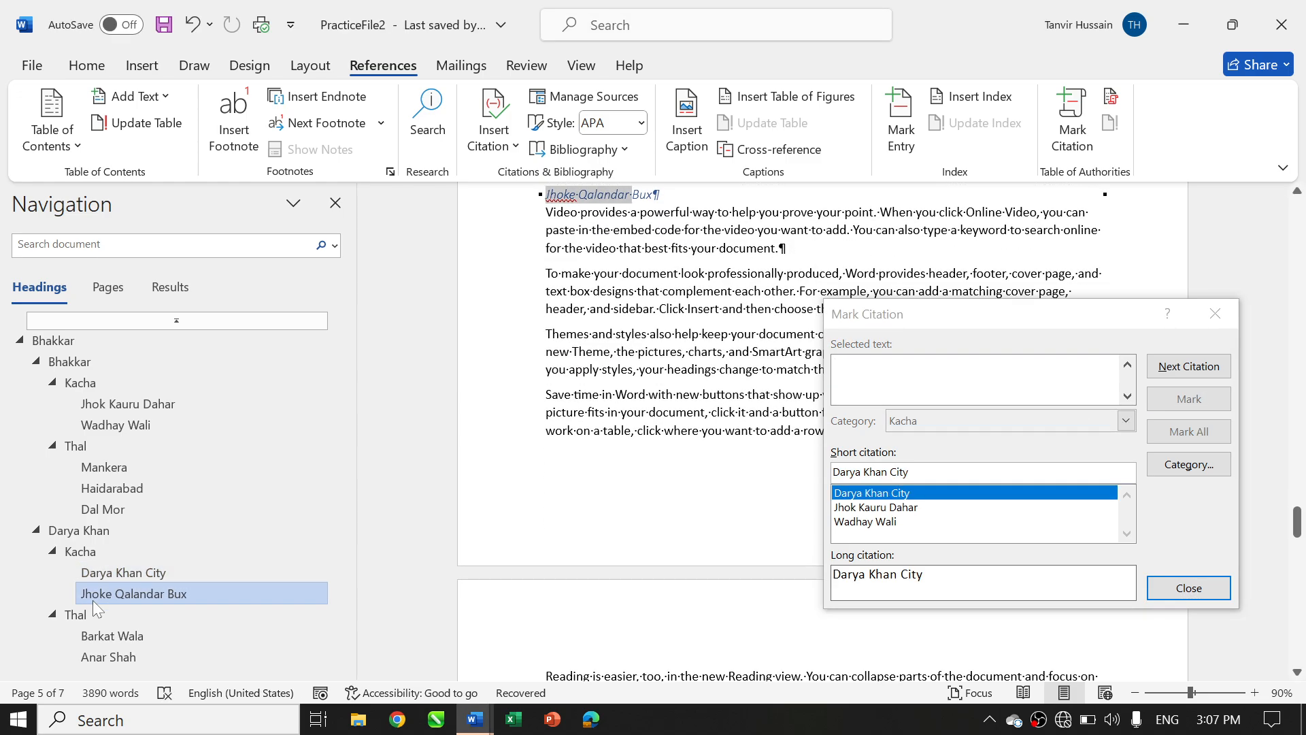
pyautogui.hotkey('ctrl', 'shift', 'Right')
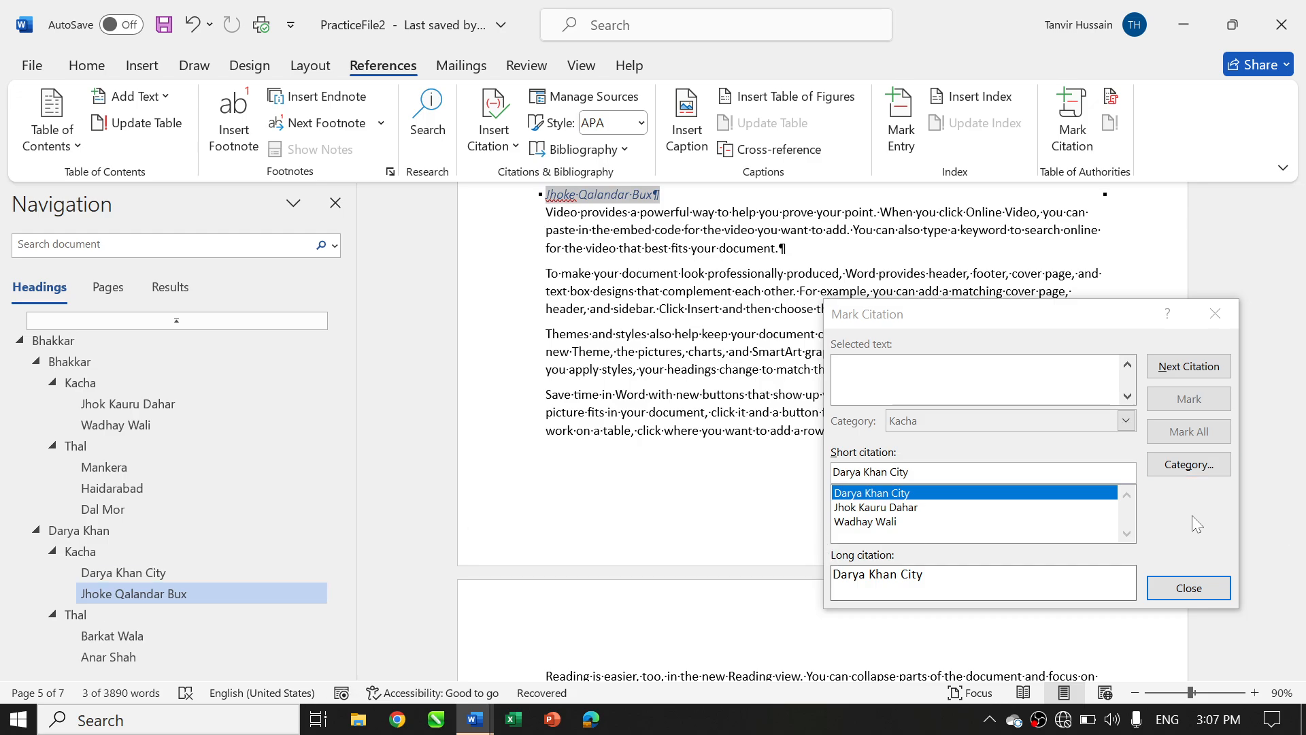
pyautogui.click(1197, 524)
pyautogui.click(1189, 403)
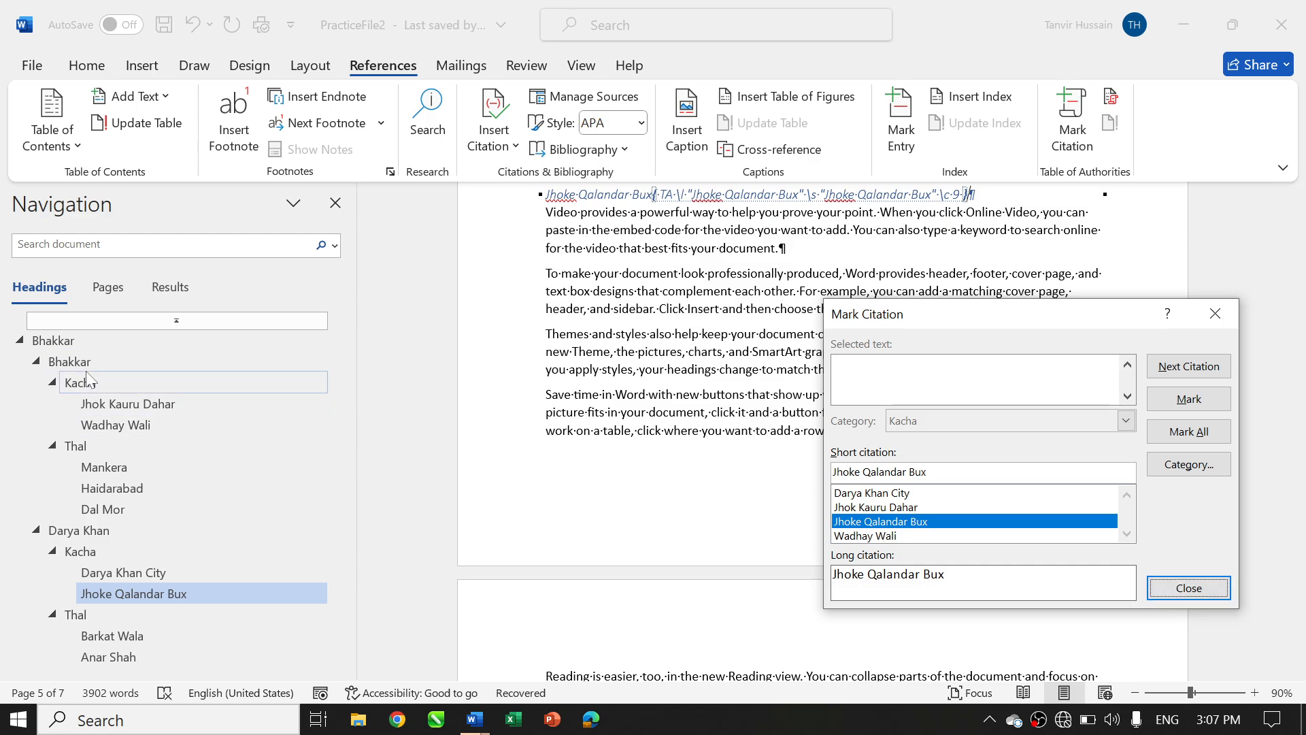
# Replace the Bhakkar citation category with Thal and mark the Mankera heading as a citation in it
pyautogui.click(95, 471)
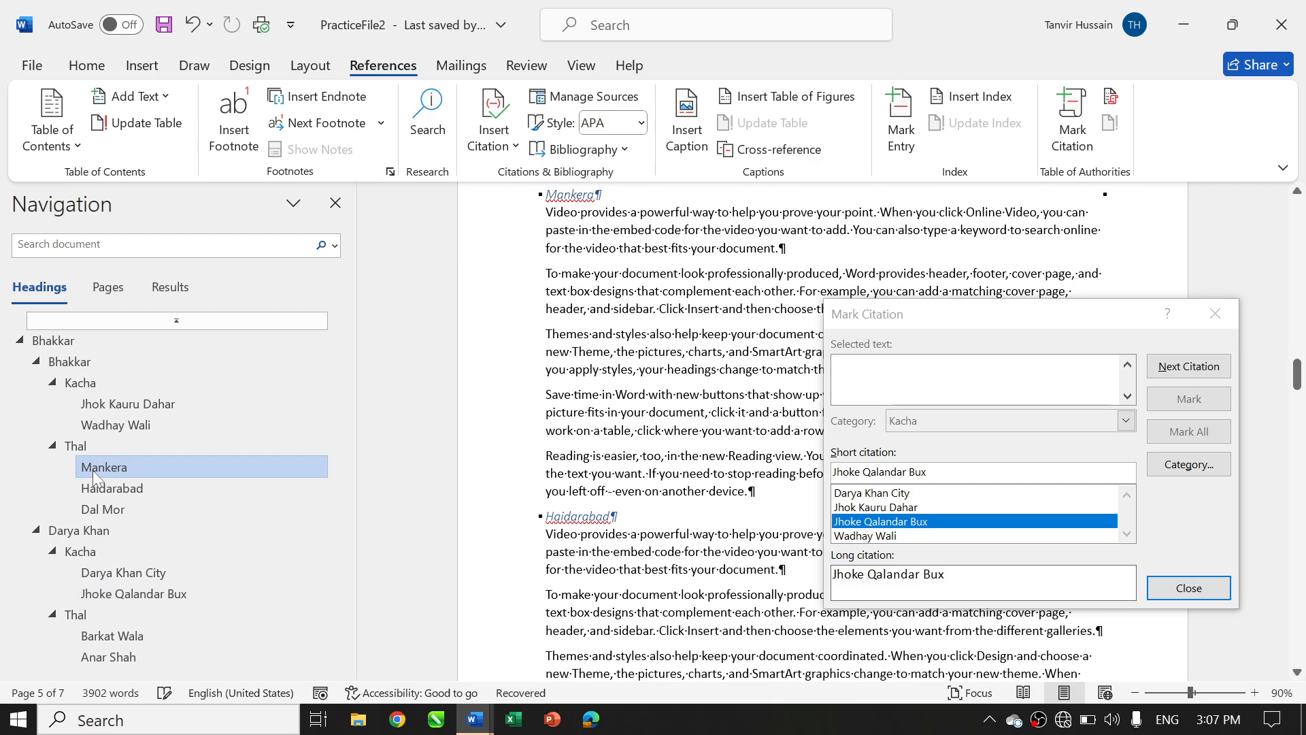
pyautogui.hotkey('shift', 'End')
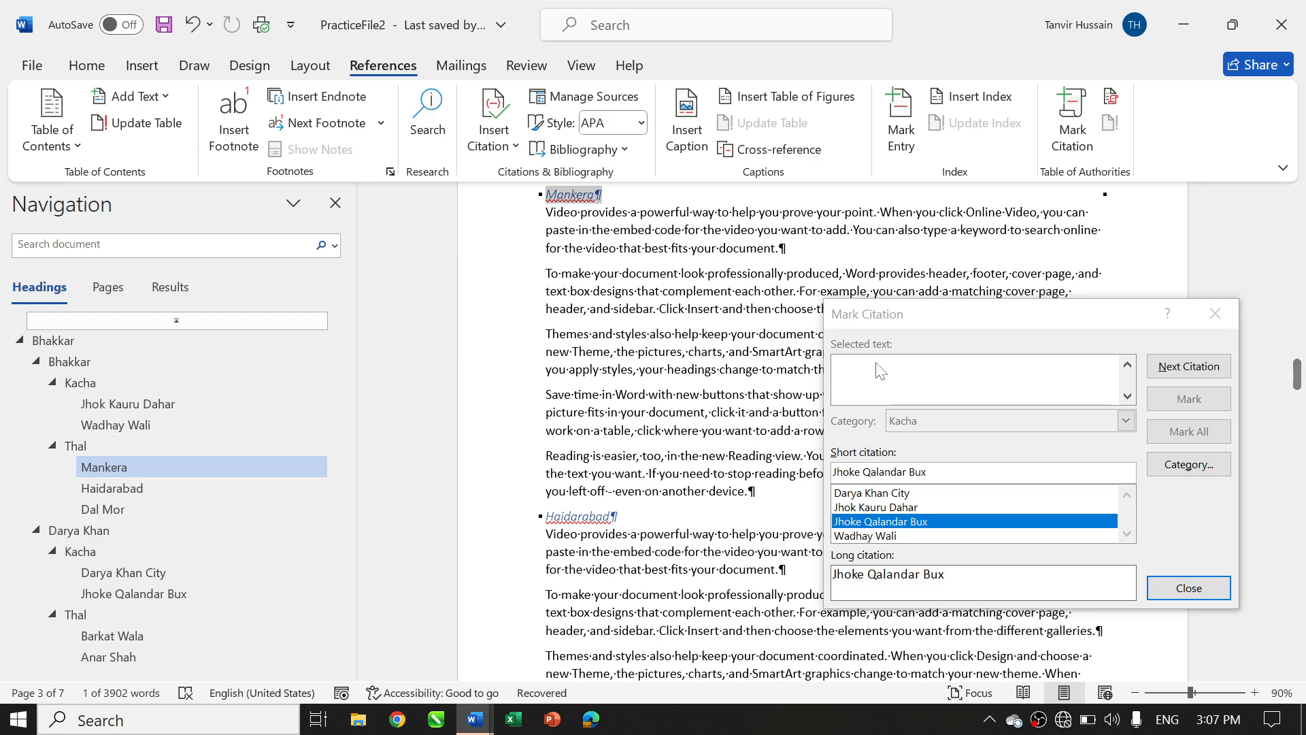
pyautogui.click(1067, 461)
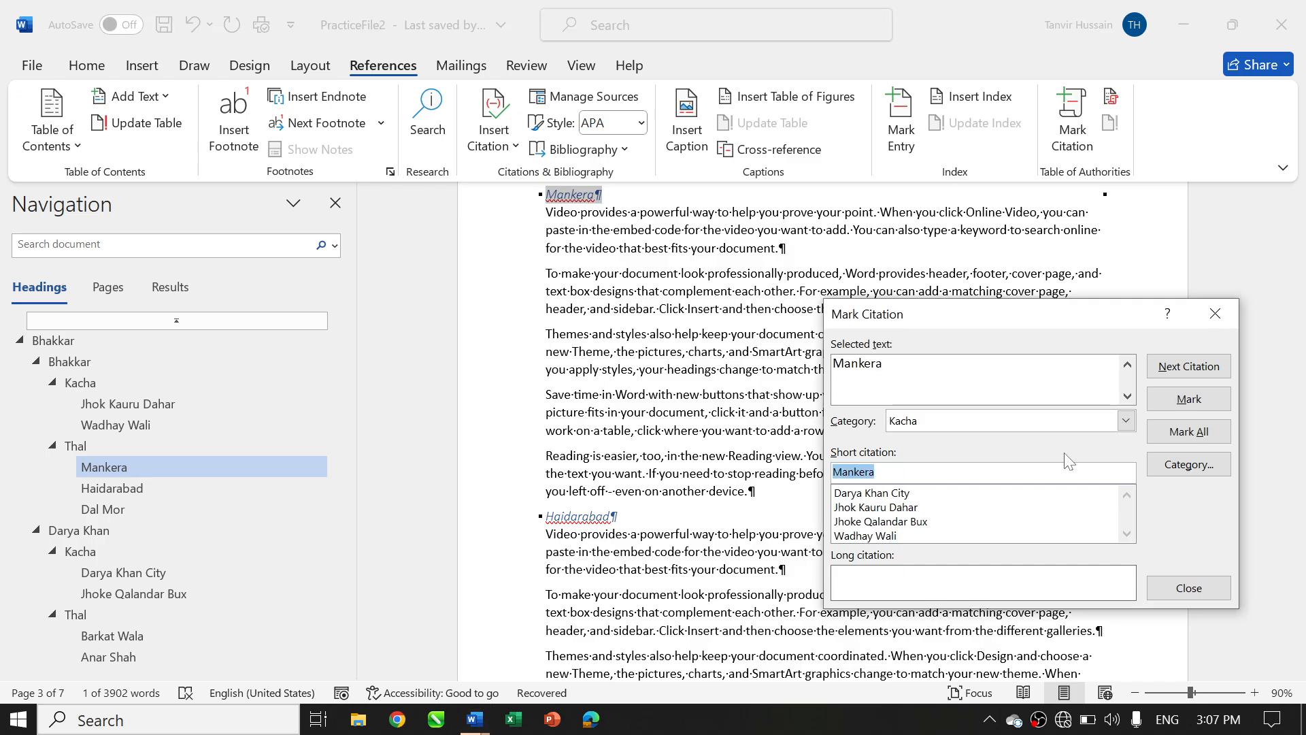
pyautogui.click(1125, 420)
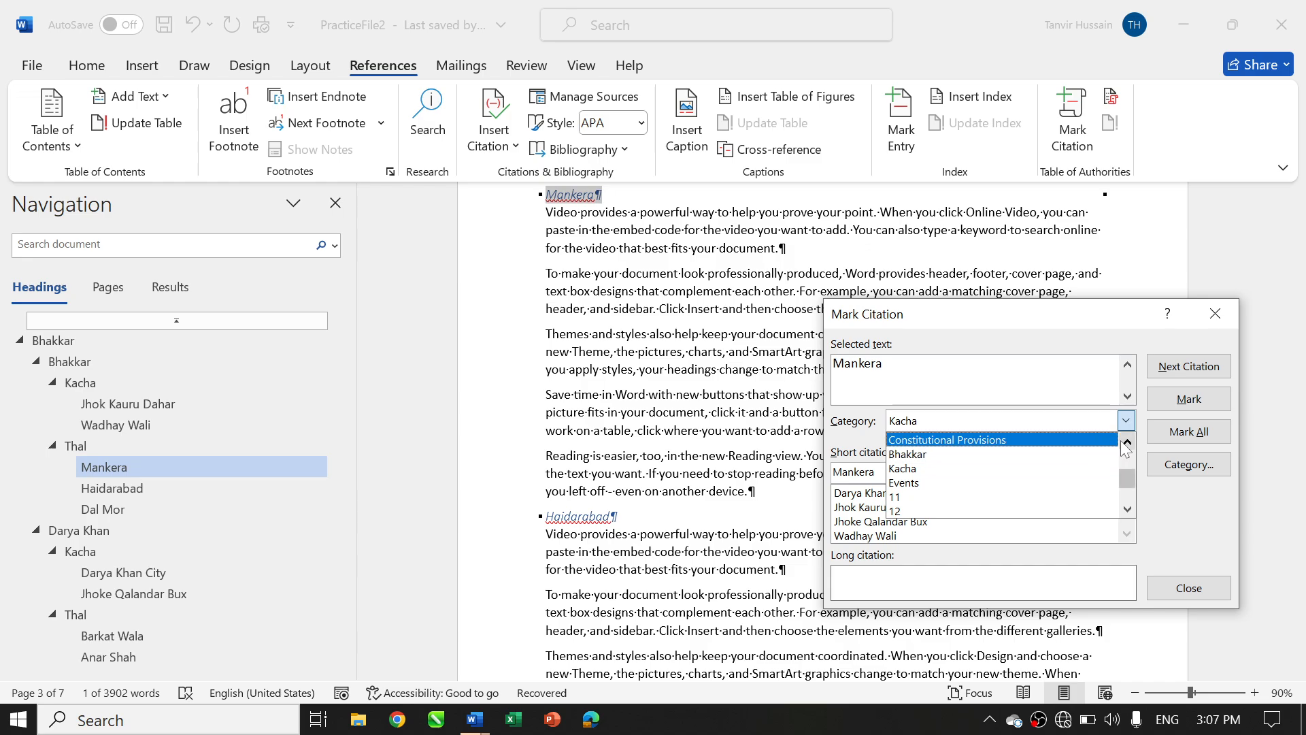
pyautogui.click(1127, 441)
pyautogui.click(991, 469)
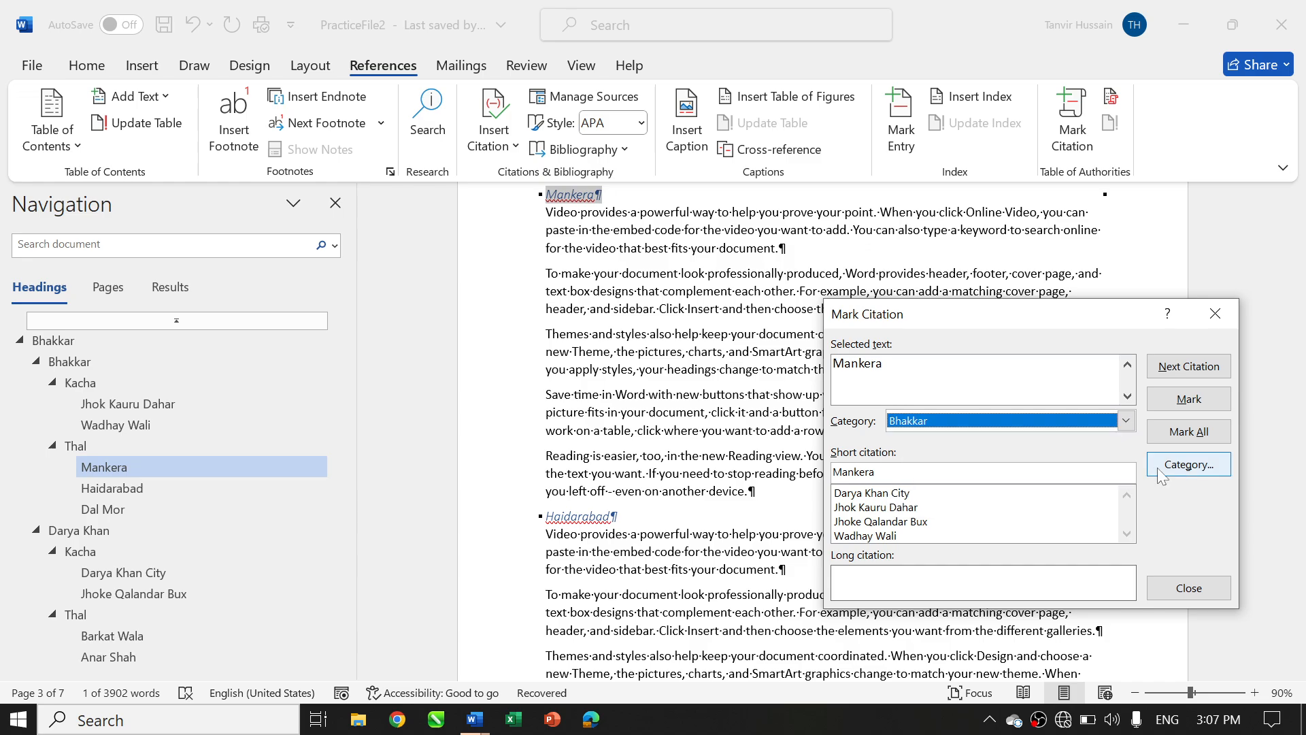
pyautogui.click(1188, 464)
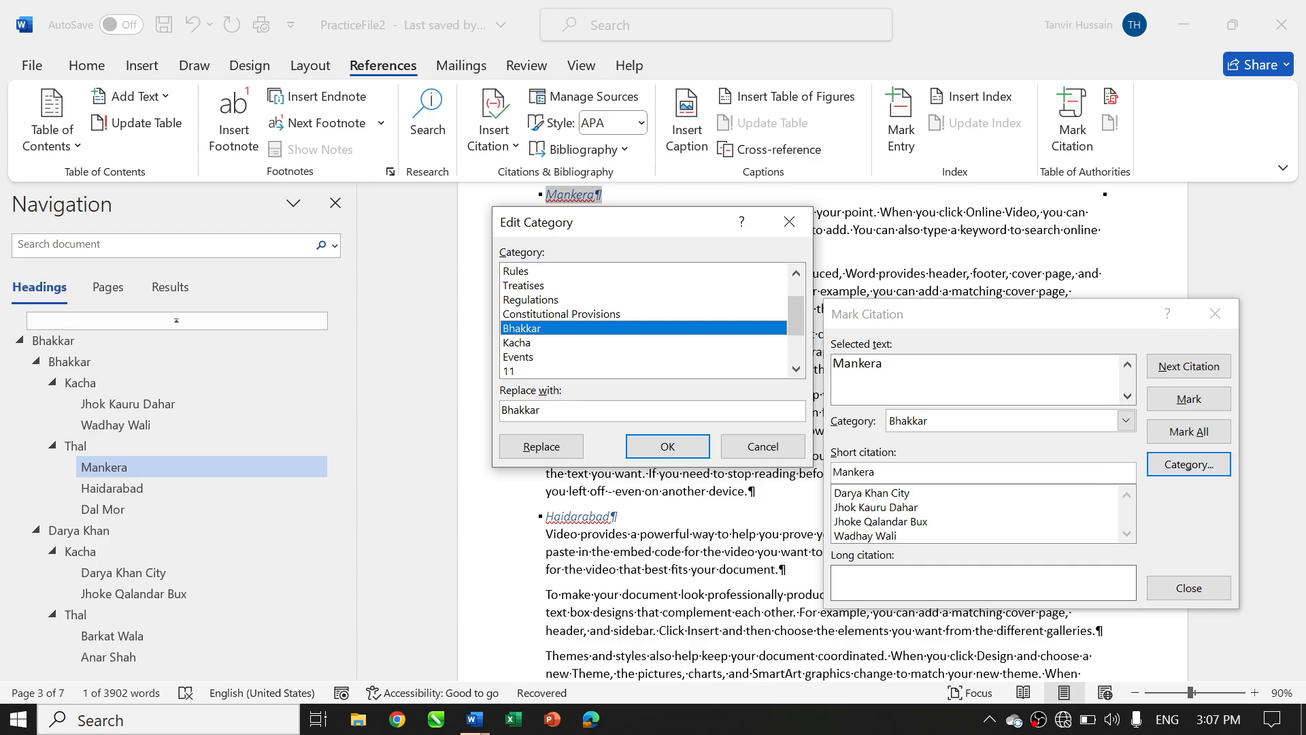
pyautogui.moveTo(542, 410); pyautogui.dragTo(417, 420)
pyautogui.write('Thal')
pyautogui.click(544, 447)
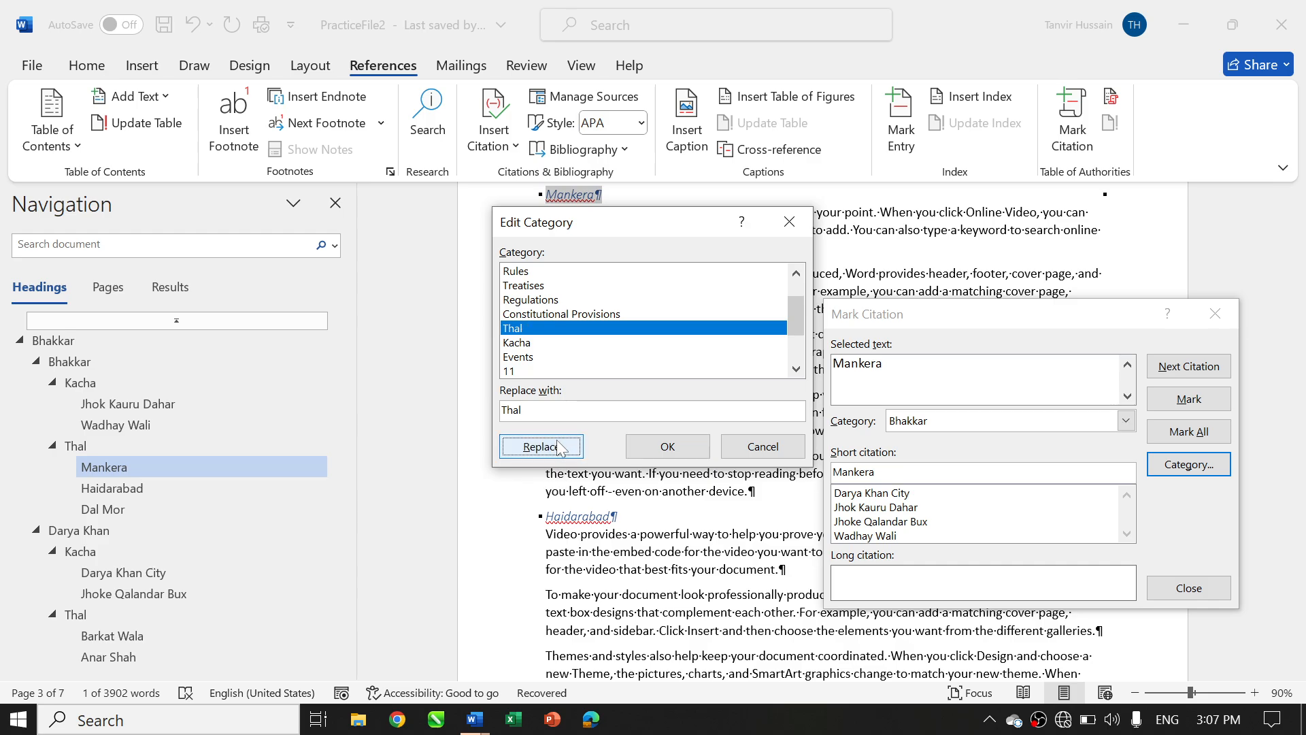
pyautogui.click(639, 454)
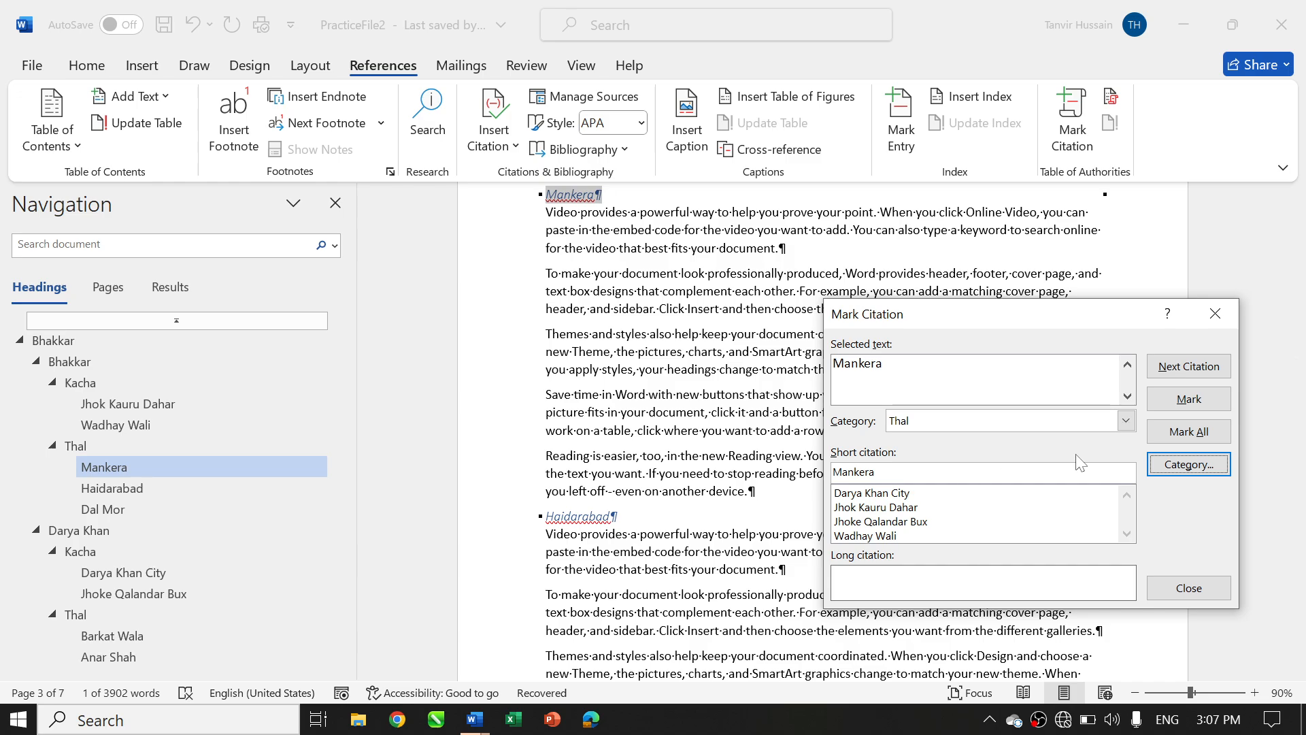
pyautogui.click(1187, 402)
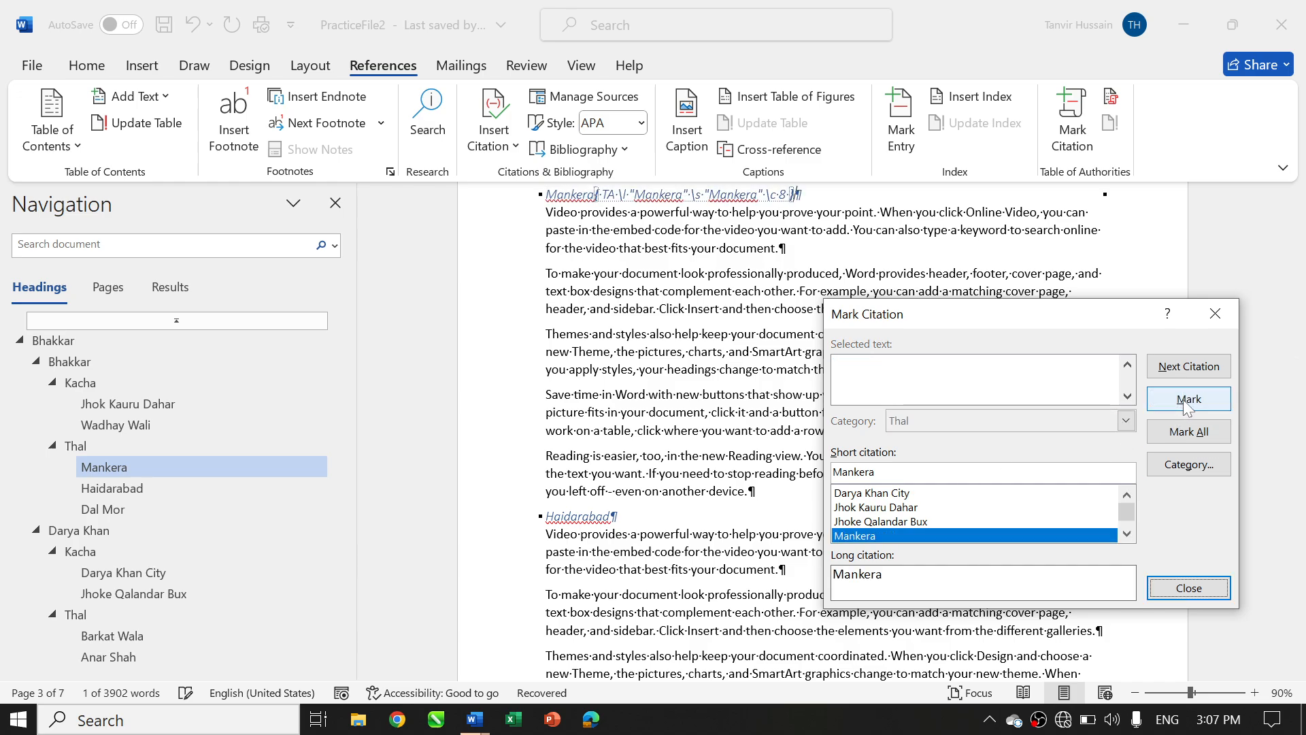
# Mark the Haidarabad heading as a table of authorities citation in the Thal category
pyautogui.click(139, 487)
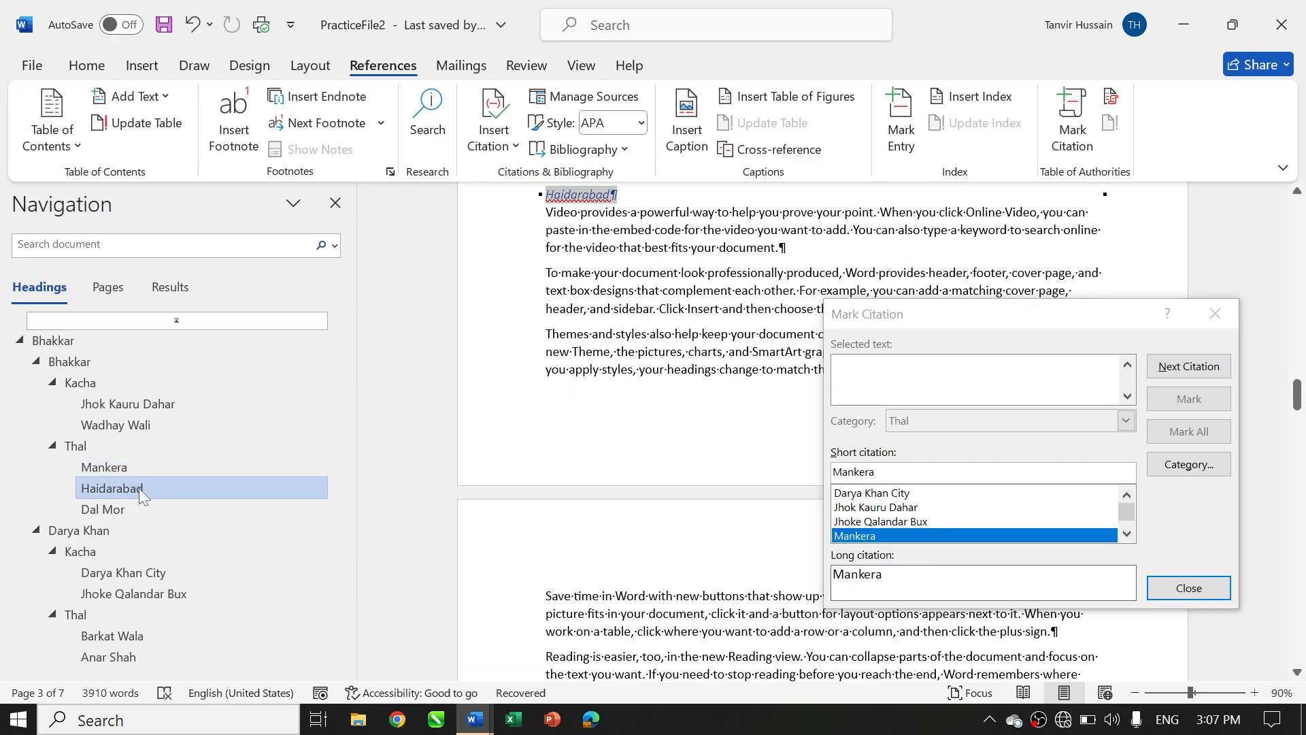
pyautogui.click(1196, 497)
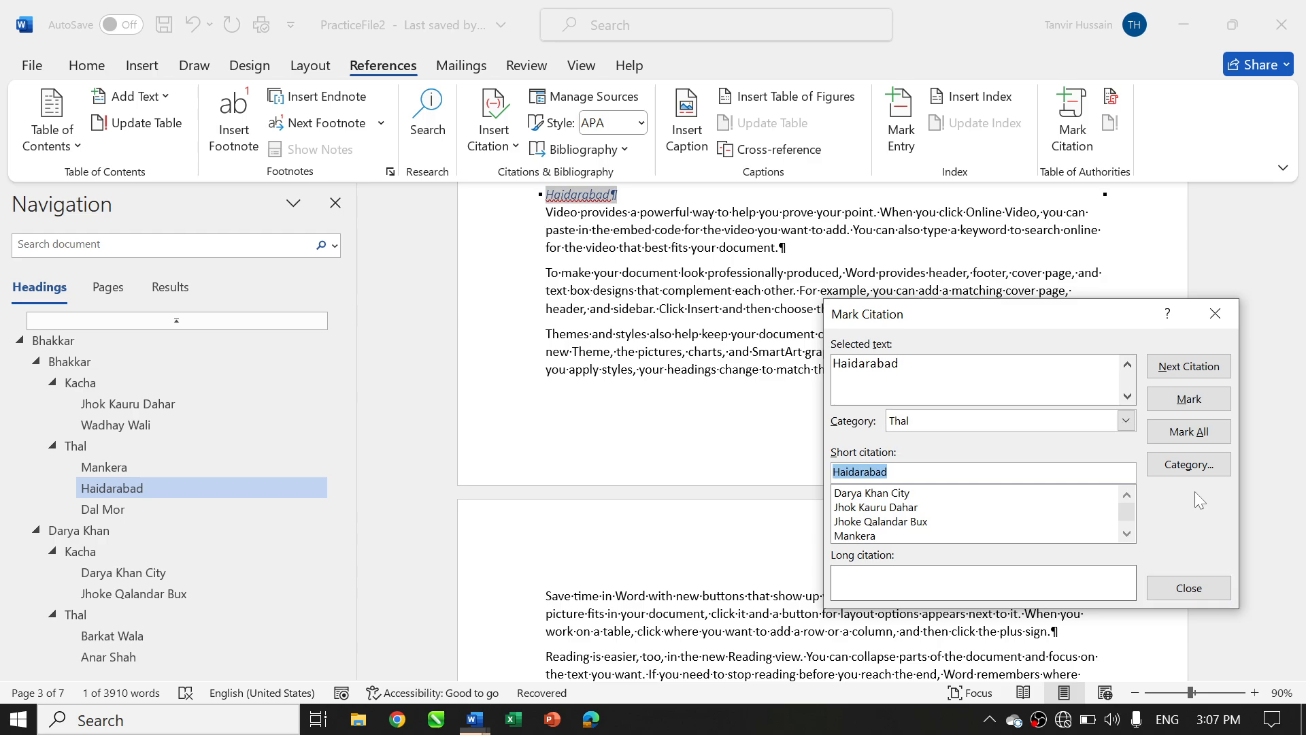
pyautogui.click(1198, 406)
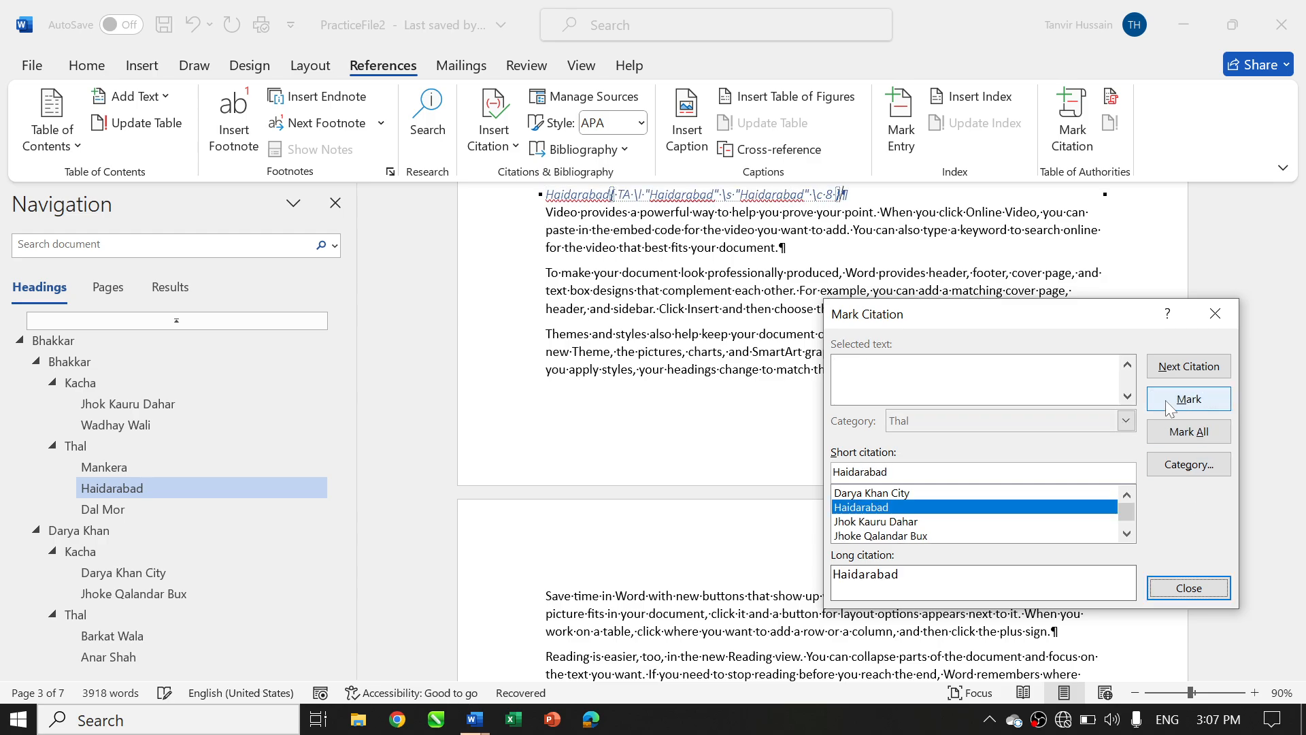
# Mark the Dal Mor heading as a citation in the Thal category
pyautogui.click(125, 509)
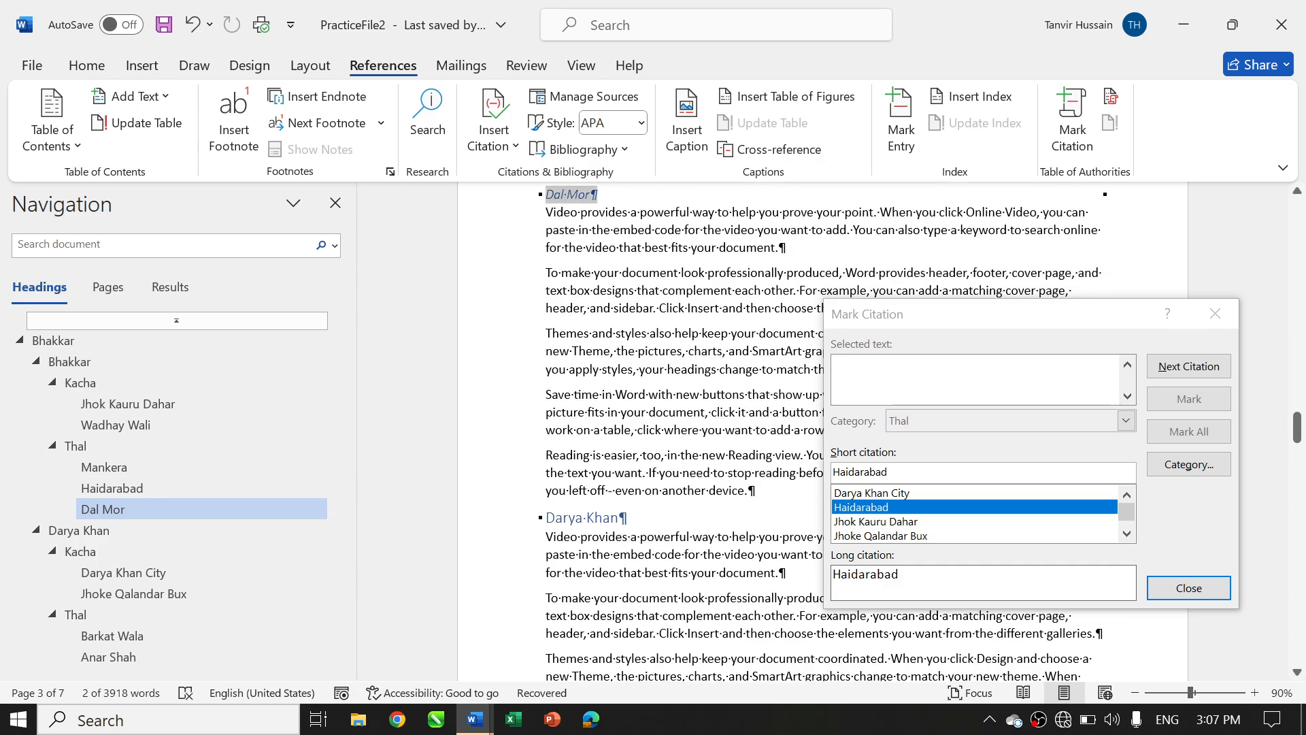
pyautogui.click(1182, 530)
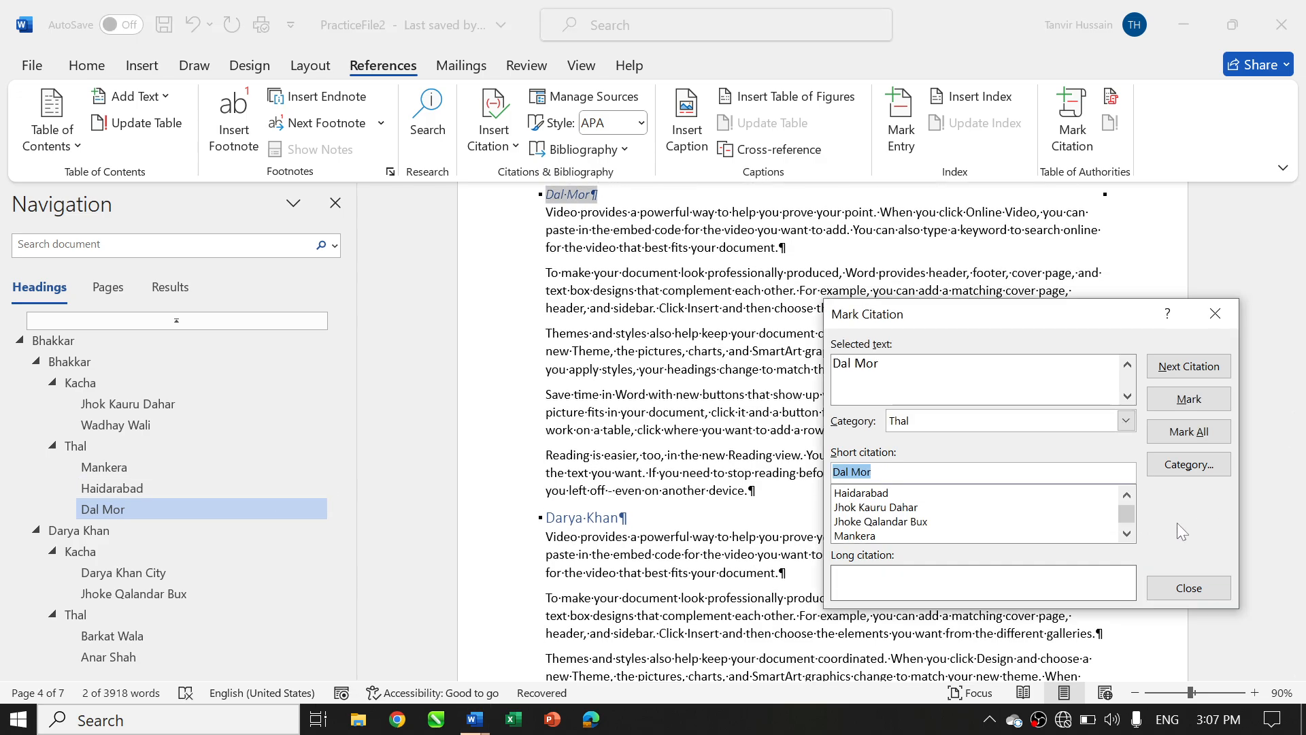
pyautogui.click(1188, 398)
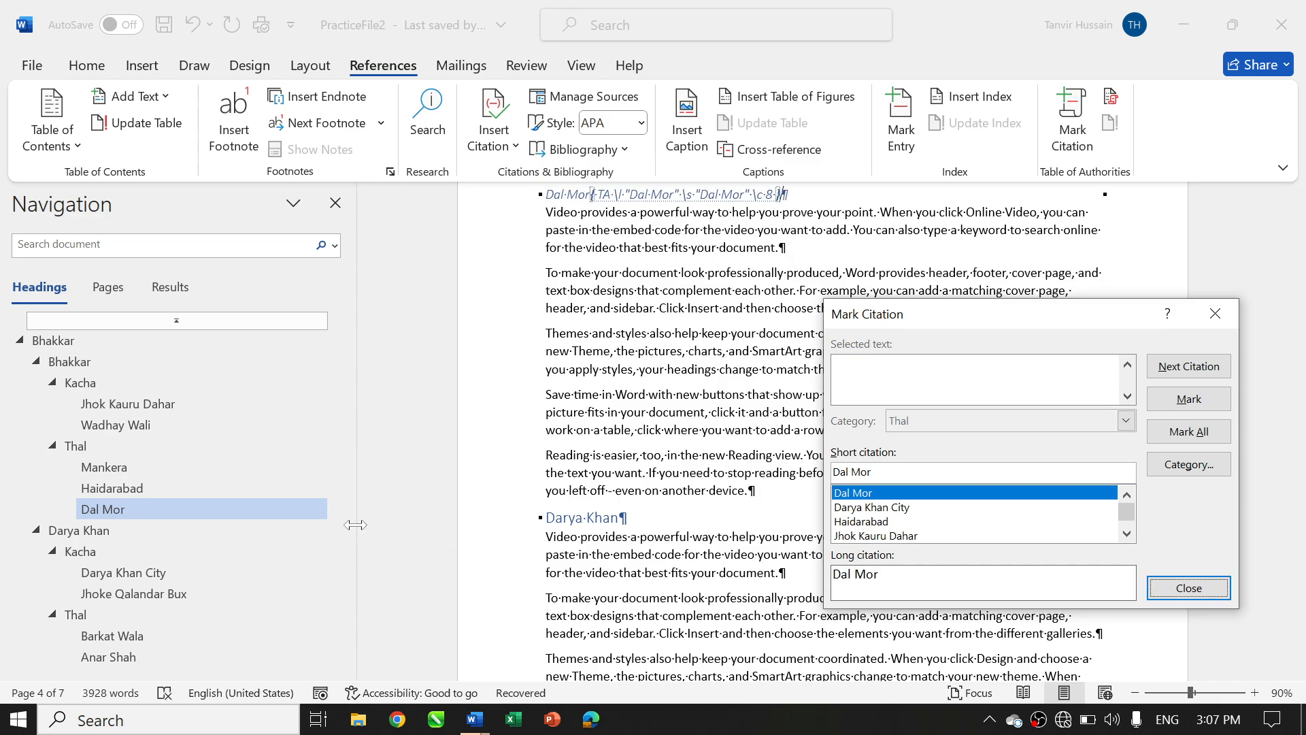
# Mark the Barkat Wala heading under Darya Khan as a citation in the Thal category
pyautogui.click(113, 638)
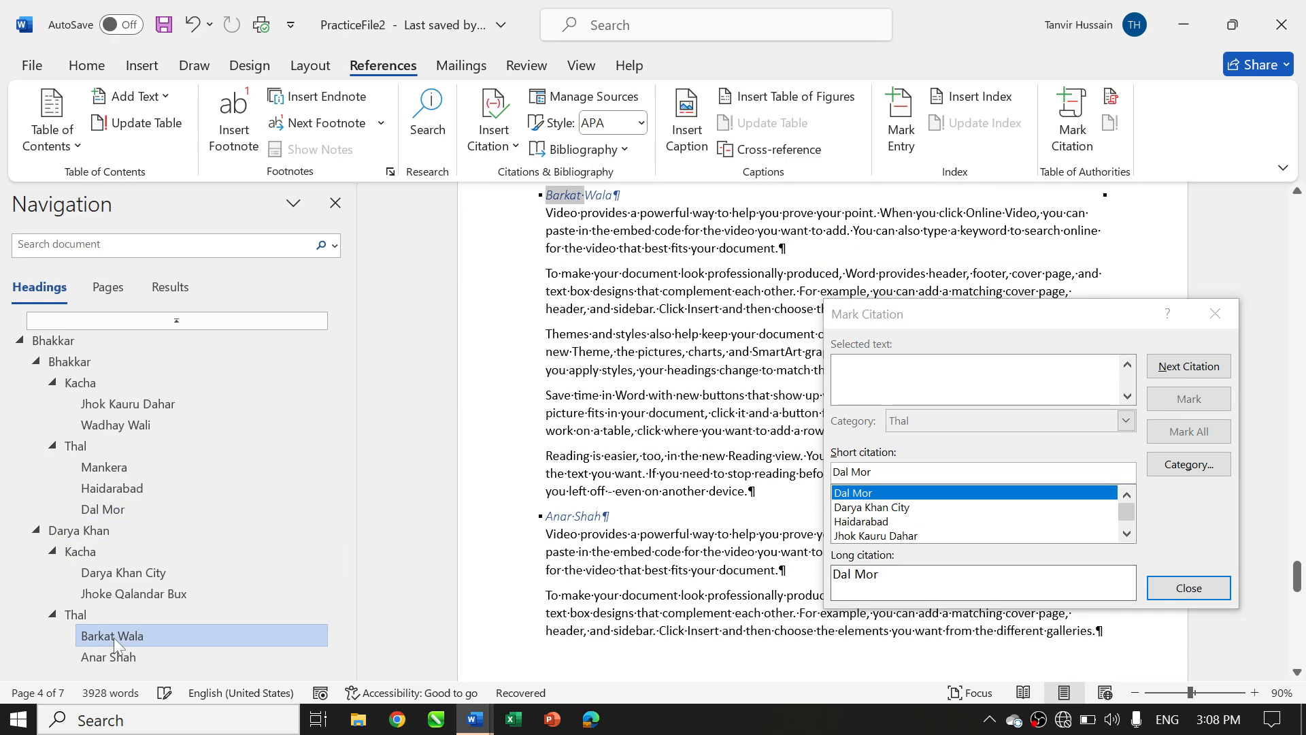
pyautogui.click(1200, 520)
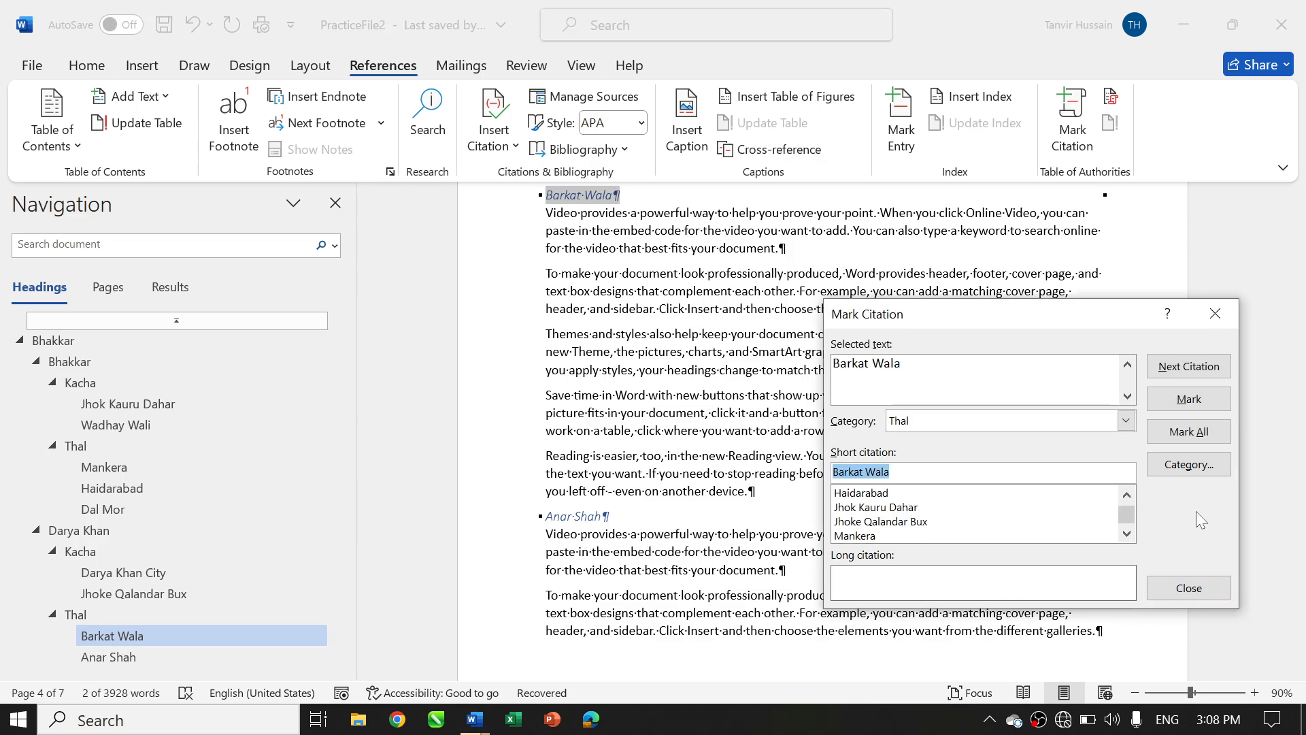
pyautogui.click(1190, 400)
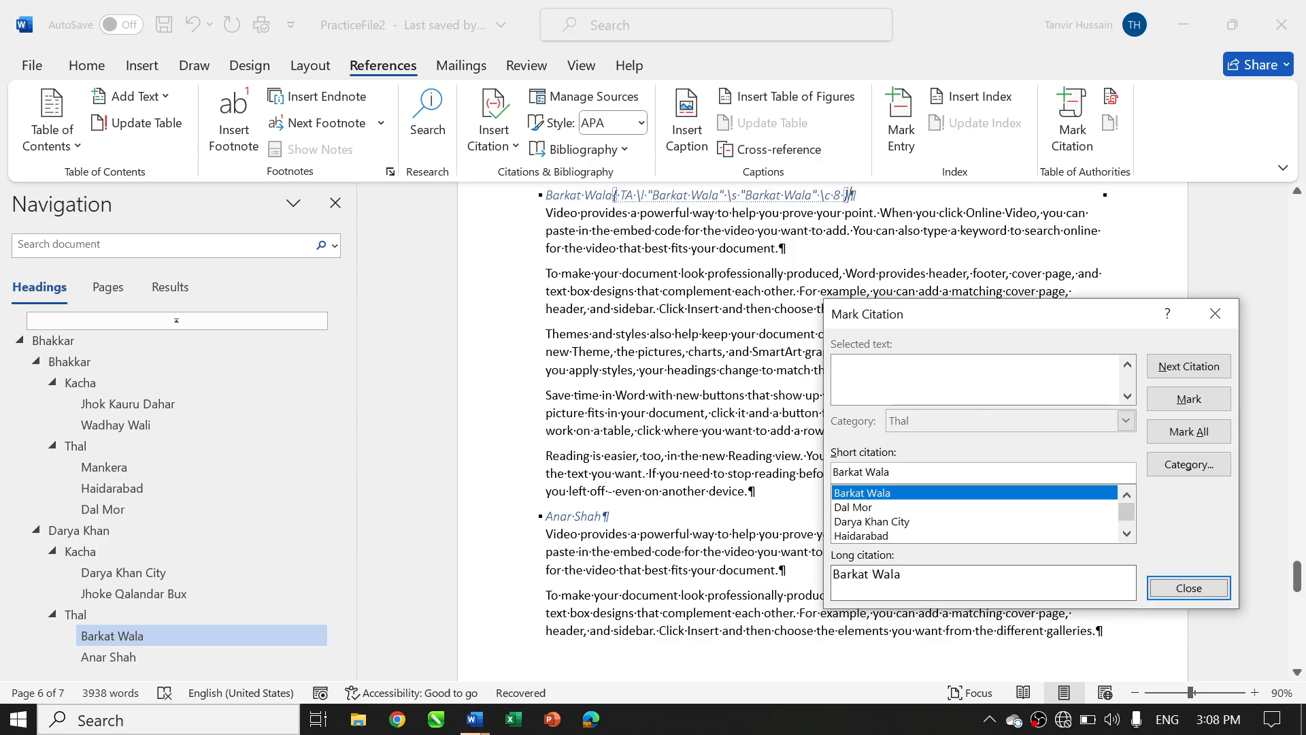
# Mark the Anar Shah heading as a citation in the Thal category and finish marking citations
pyautogui.click(124, 657)
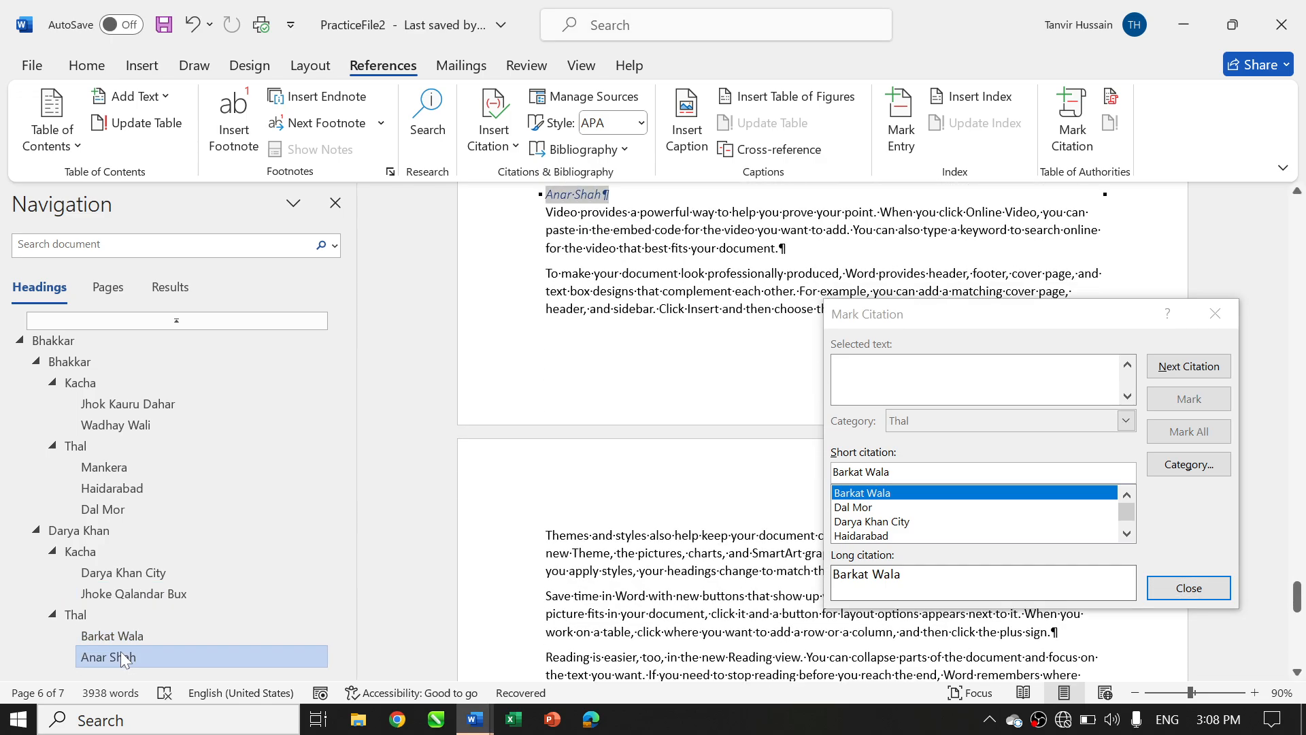
pyautogui.click(1202, 533)
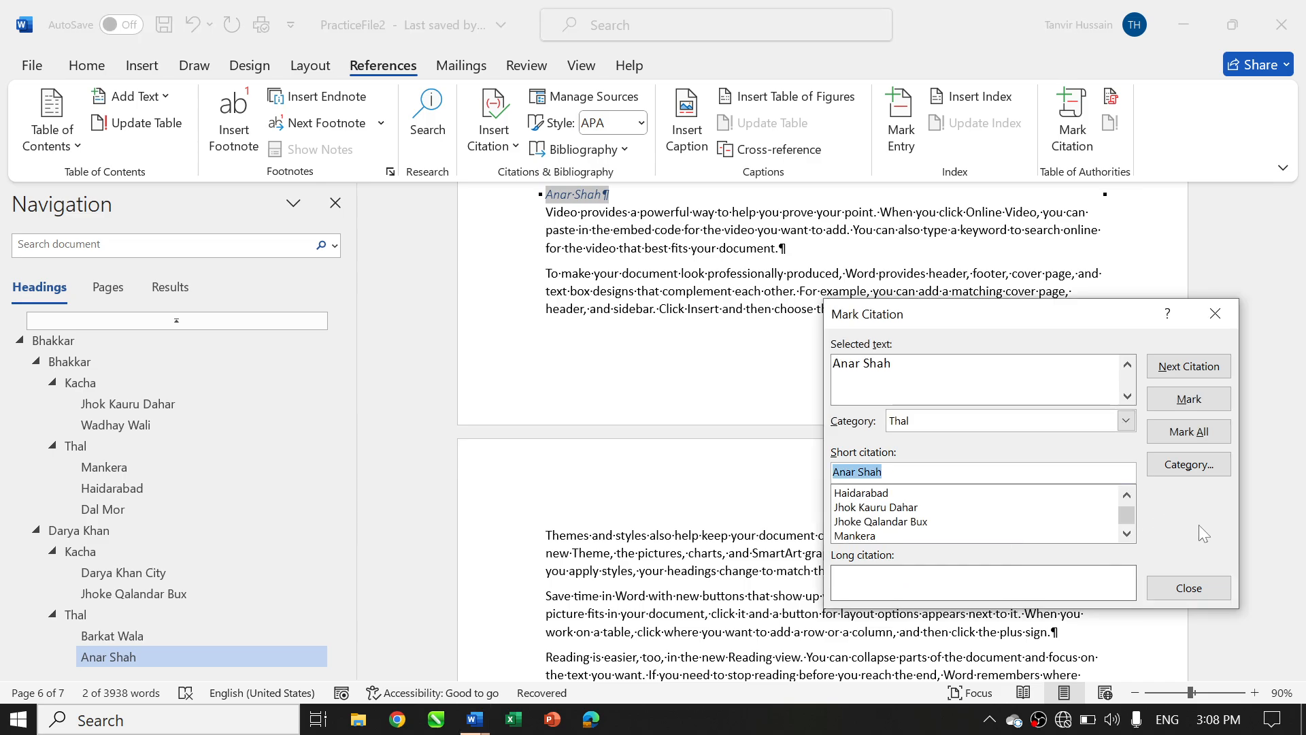
pyautogui.click(1193, 401)
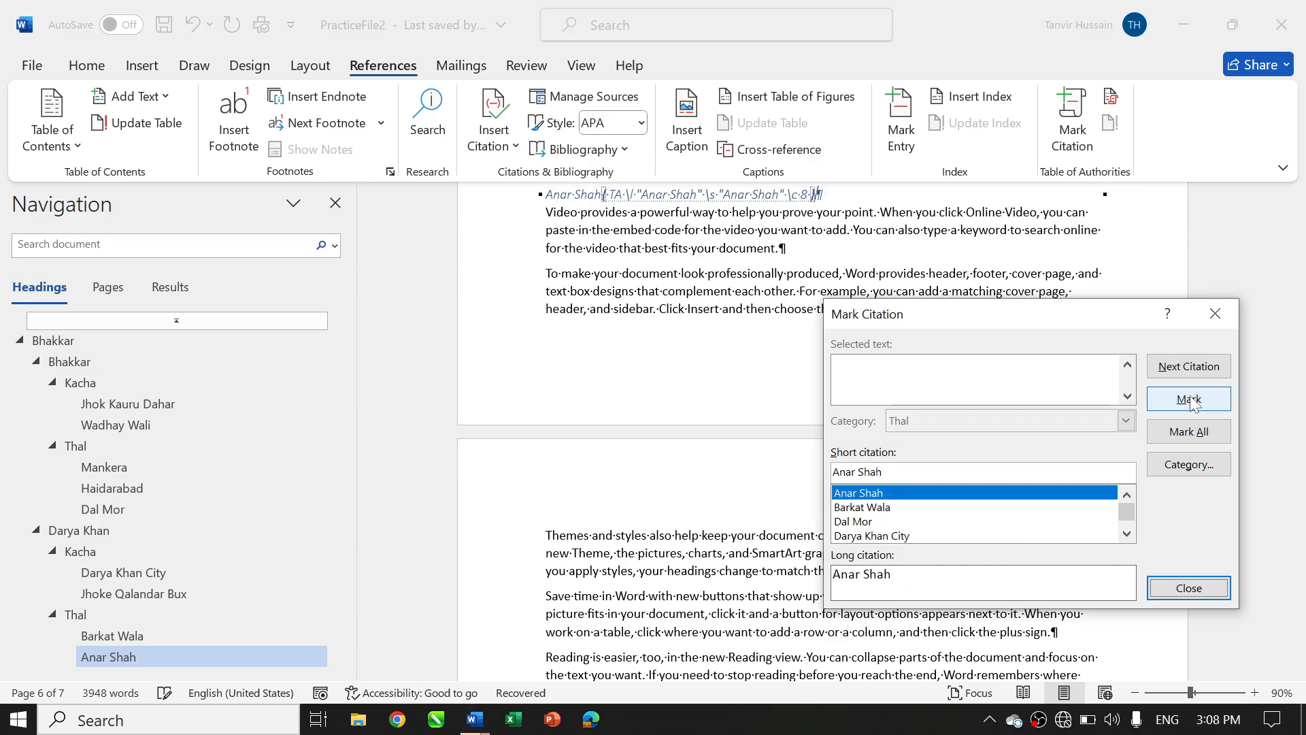
pyautogui.click(1189, 589)
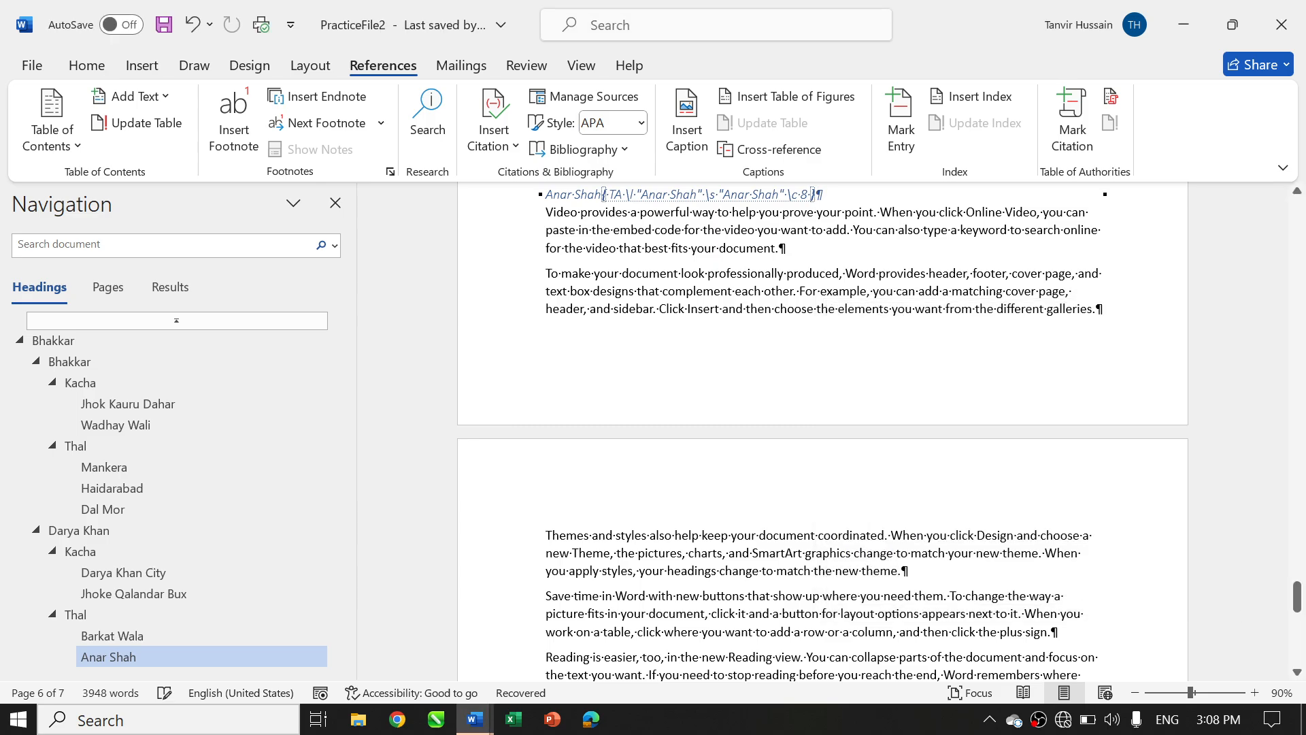
# Insert a page break at the end of the document to start a new blank page
pyautogui.scroll(-7, 896, 576)
pyautogui.click(895, 576)
pyautogui.hotkey('ctrl', 'Return')
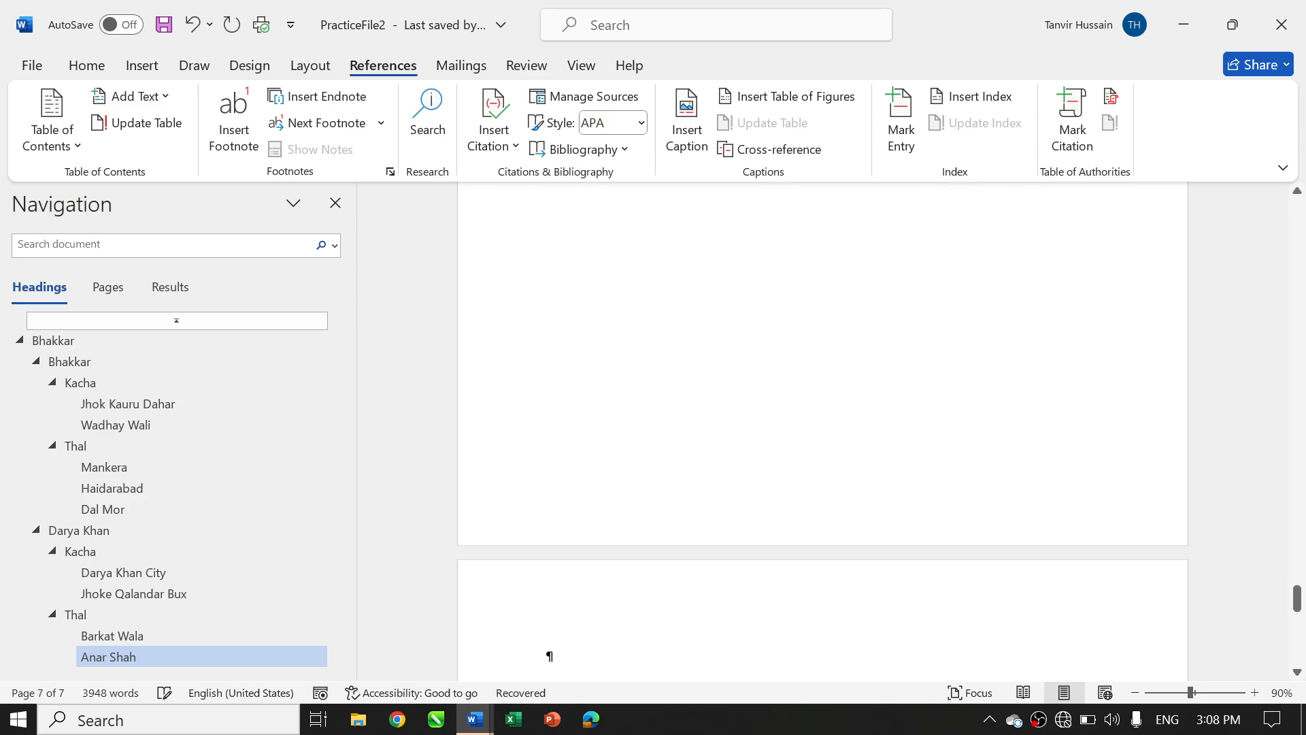
# Insert a table of authorities for all categories on the new last page, with Use passim turned off
pyautogui.scroll(-5, 895, 524)
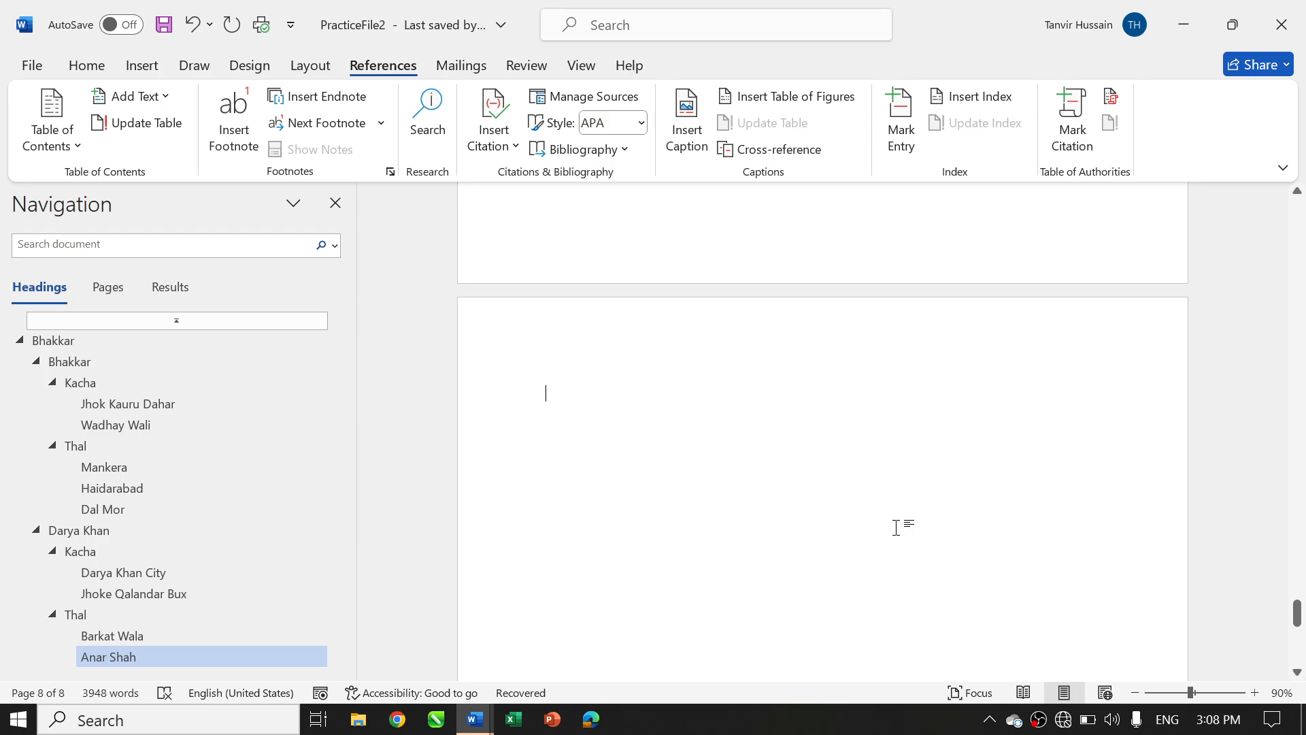
pyautogui.click(1111, 100)
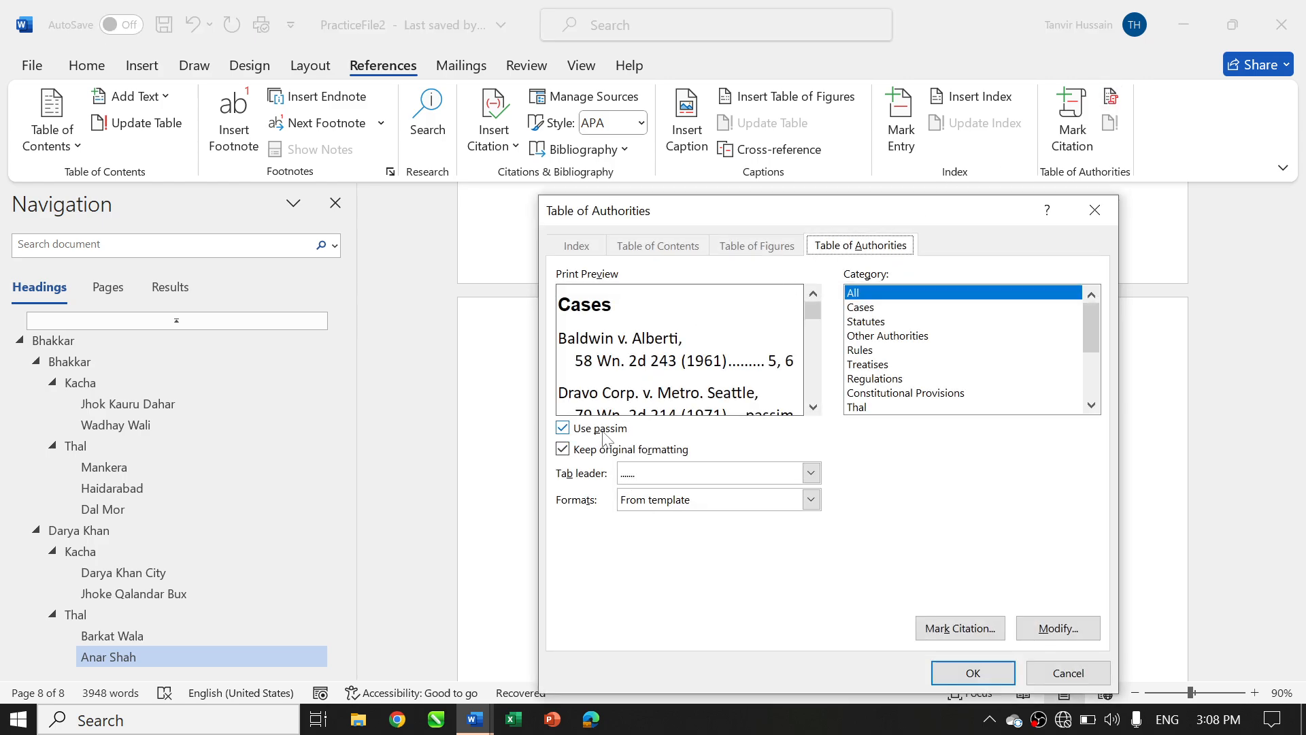
pyautogui.click(601, 429)
pyautogui.click(976, 676)
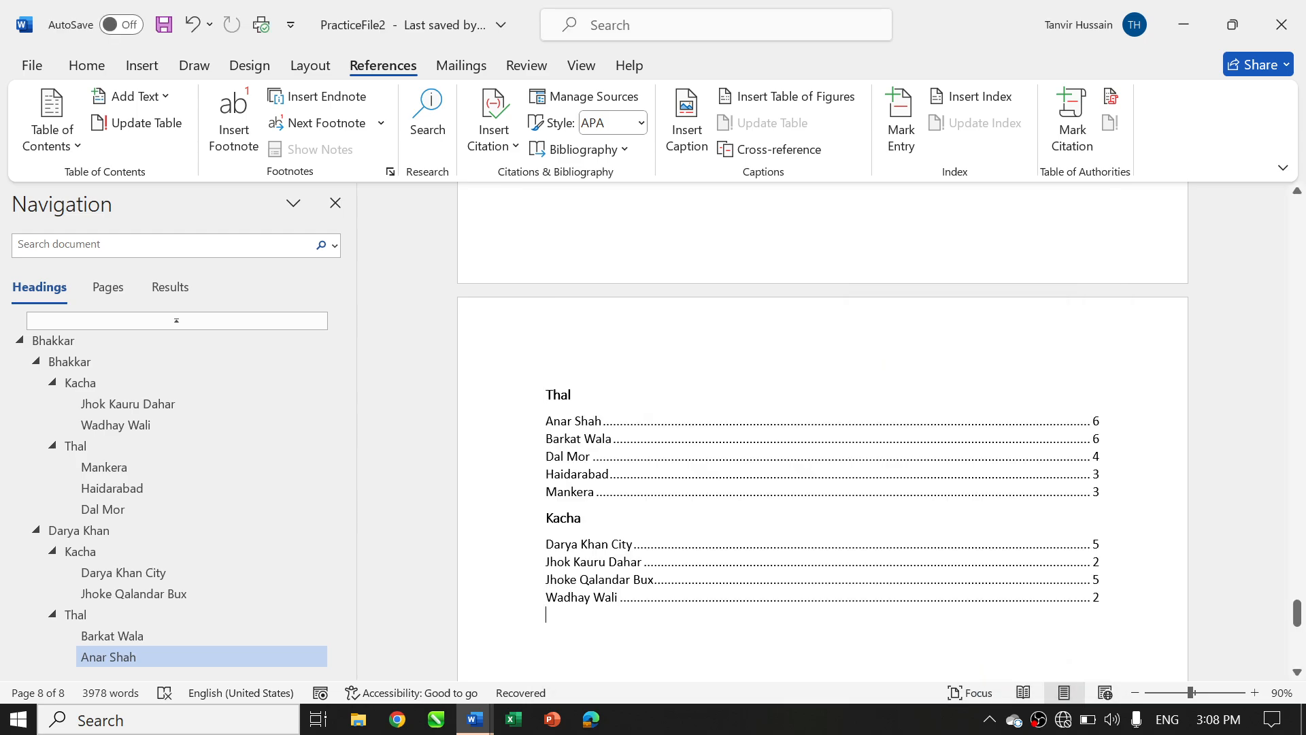
# Close the Navigation pane and examine the Kacha and Thal groups in the table of authorities
pyautogui.moveTo(546, 421); pyautogui.dragTo(618, 597)
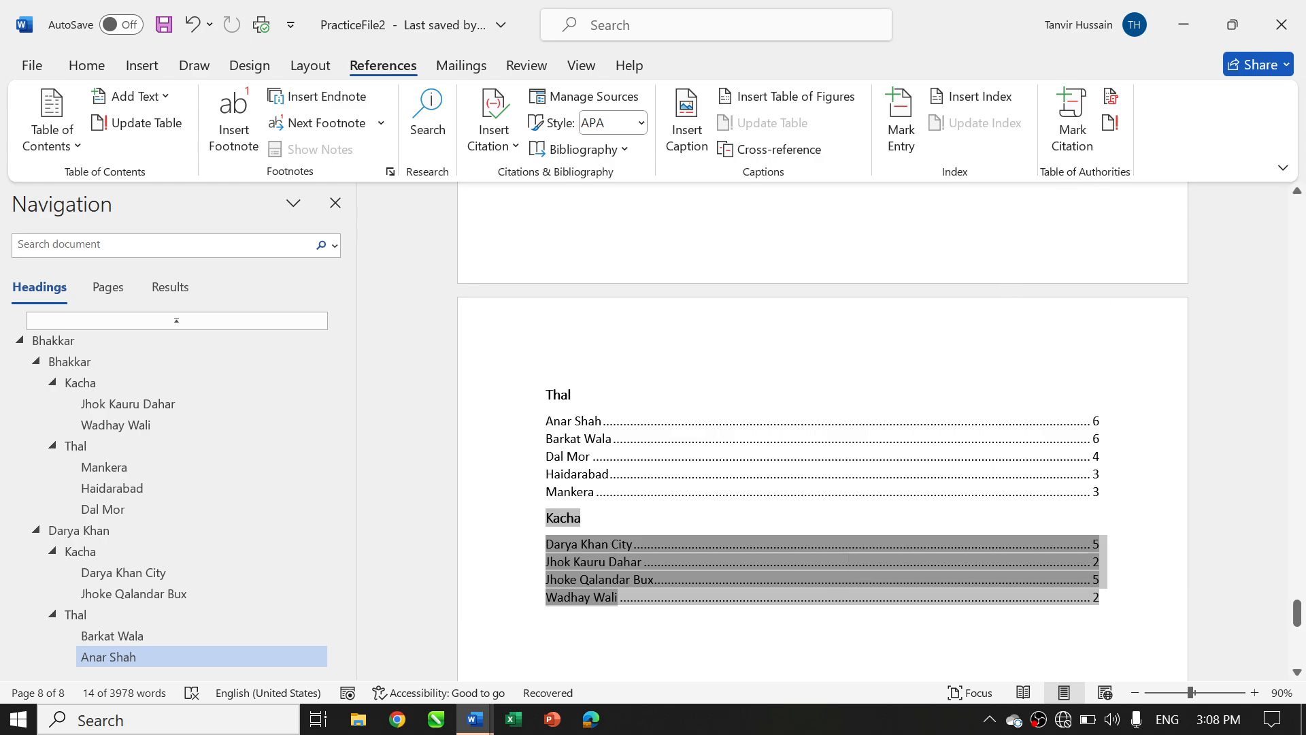
pyautogui.click(335, 203)
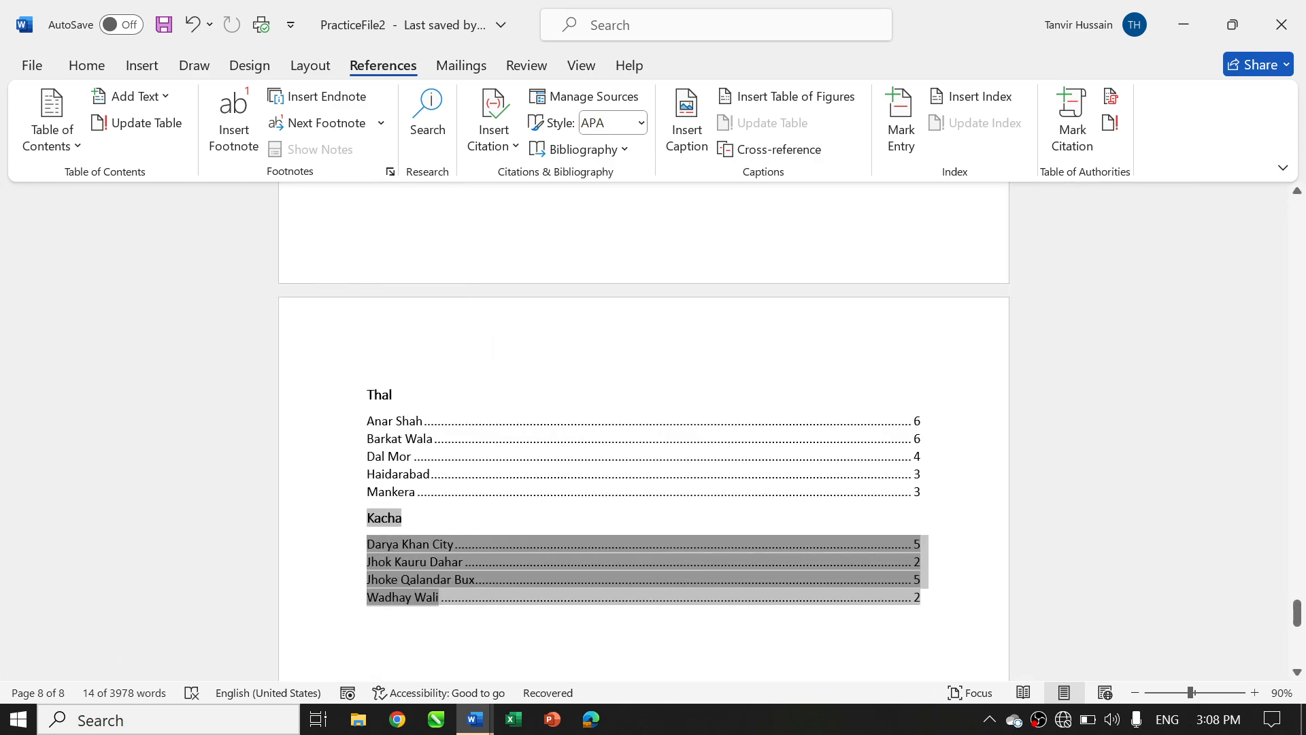
pyautogui.click(567, 501)
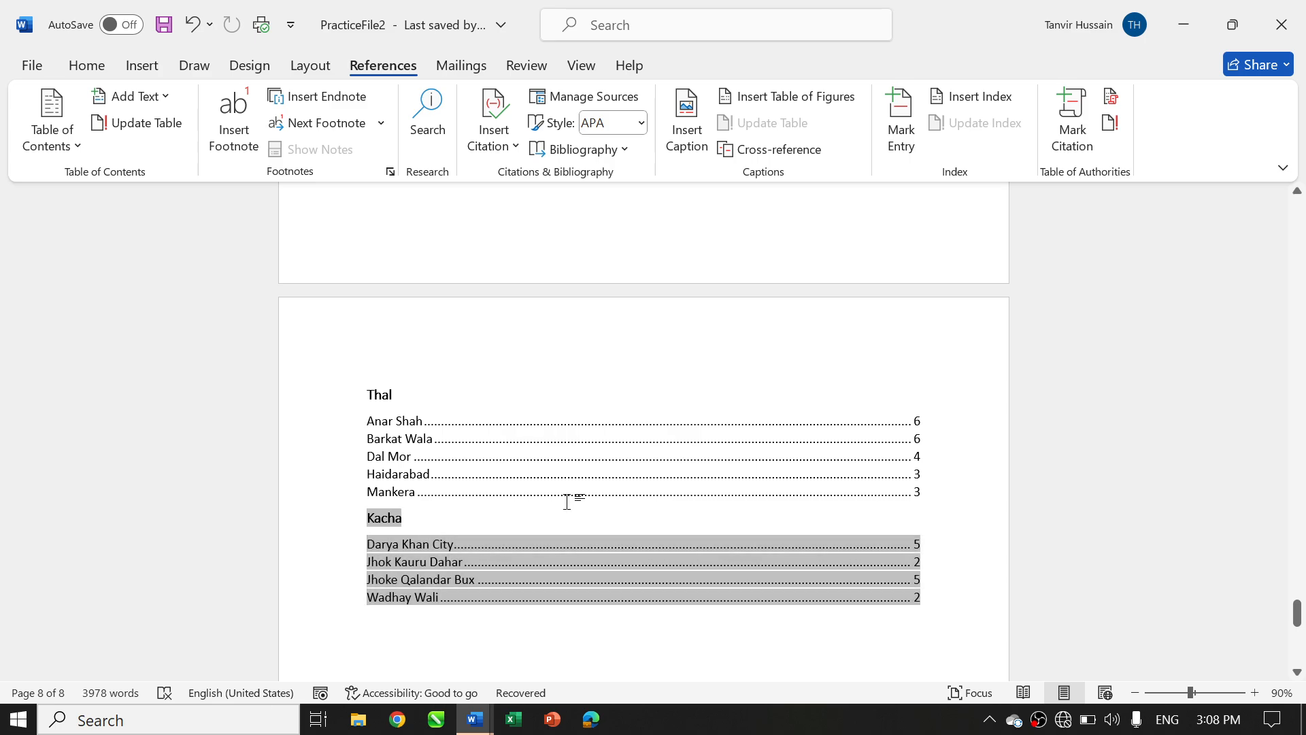
pyautogui.moveTo(374, 396)
pyautogui.mouseDown()
pyautogui.moveTo(429, 475)
pyautogui.moveTo(933, 497)
pyautogui.mouseUp()
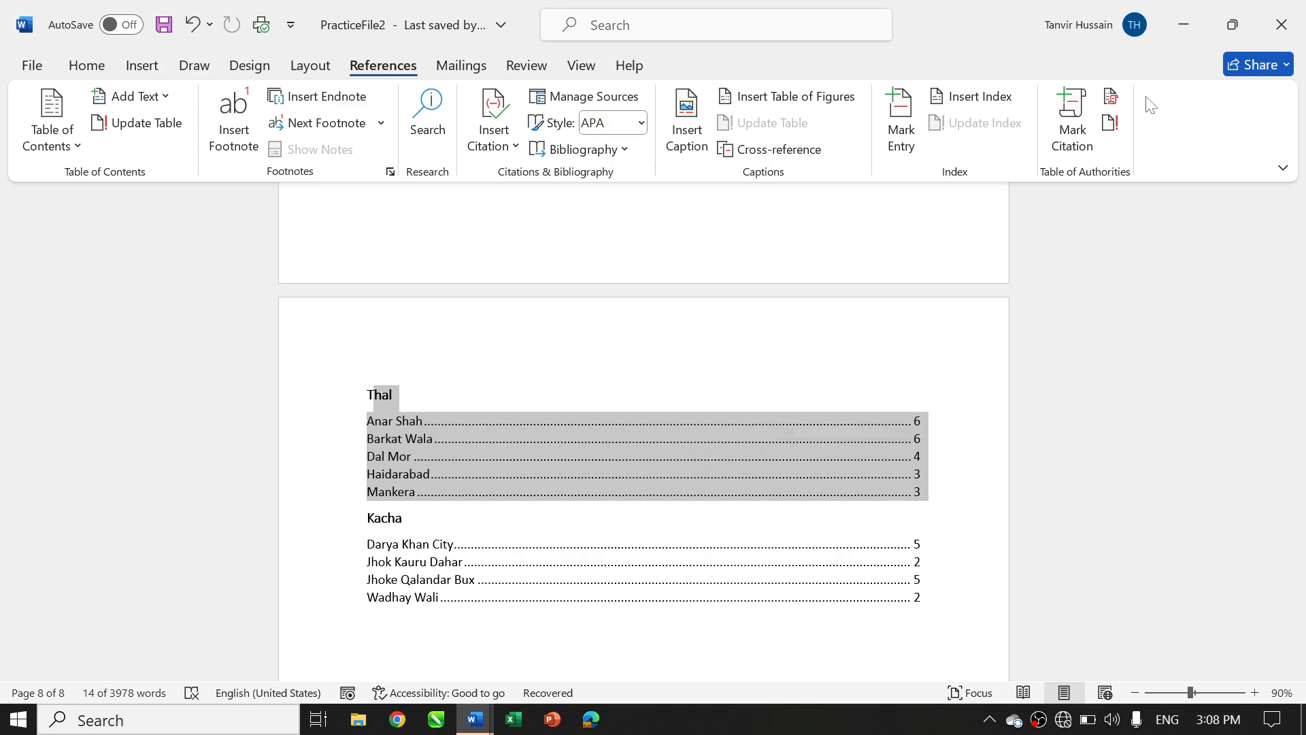
pyautogui.click(445, 442)
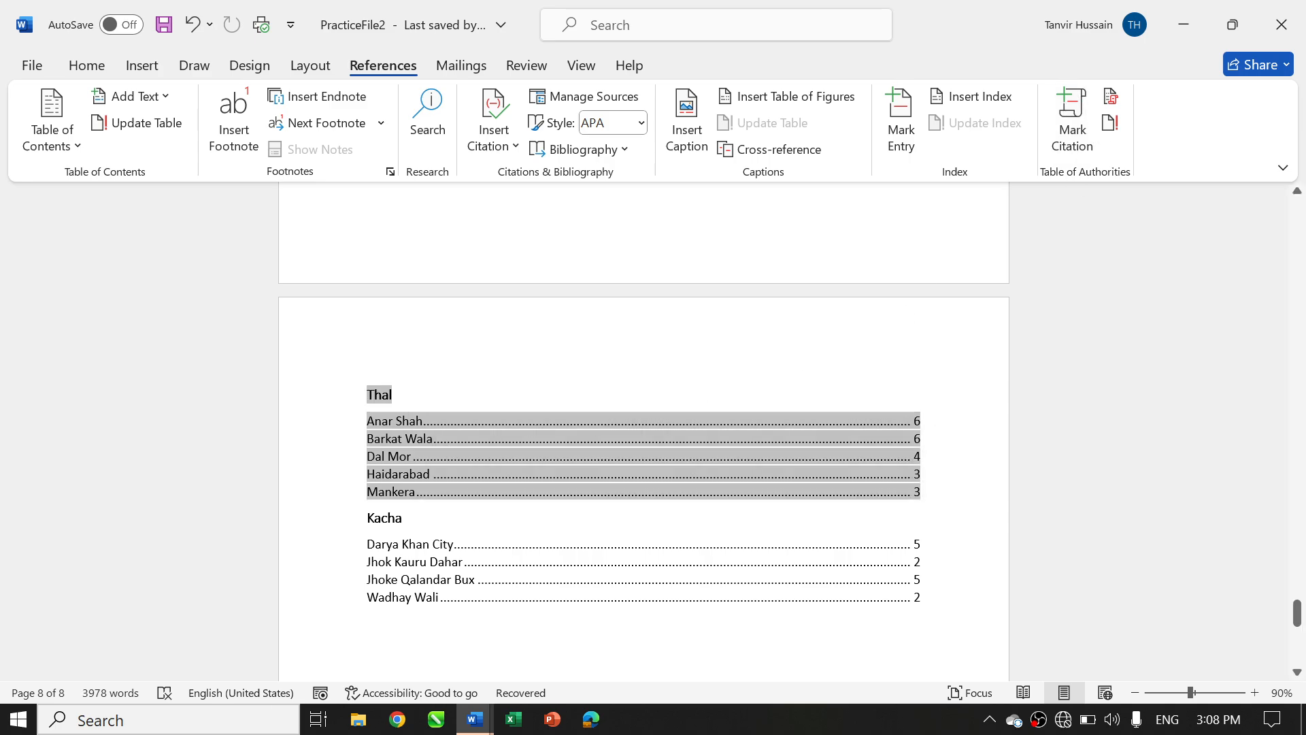